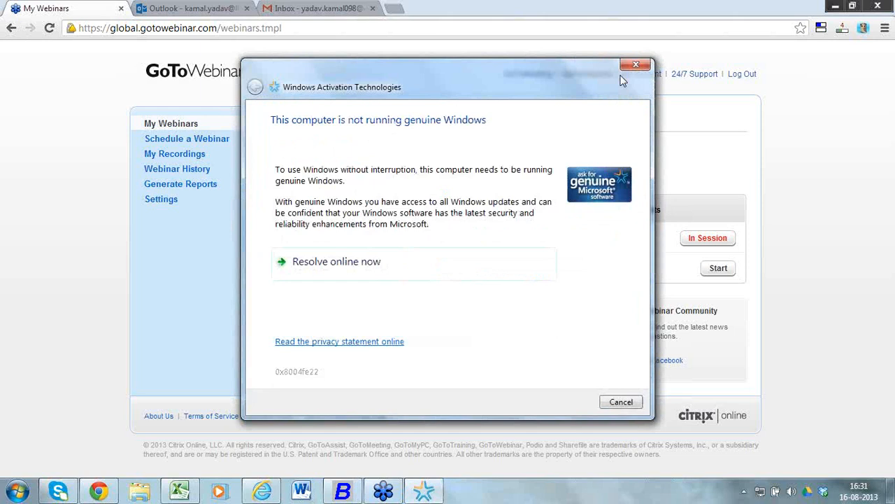
Step: Dismiss the Windows activation notice and minimise the browser to reach the desktop
{"action": "left_click", "coordinate": [620, 403]}
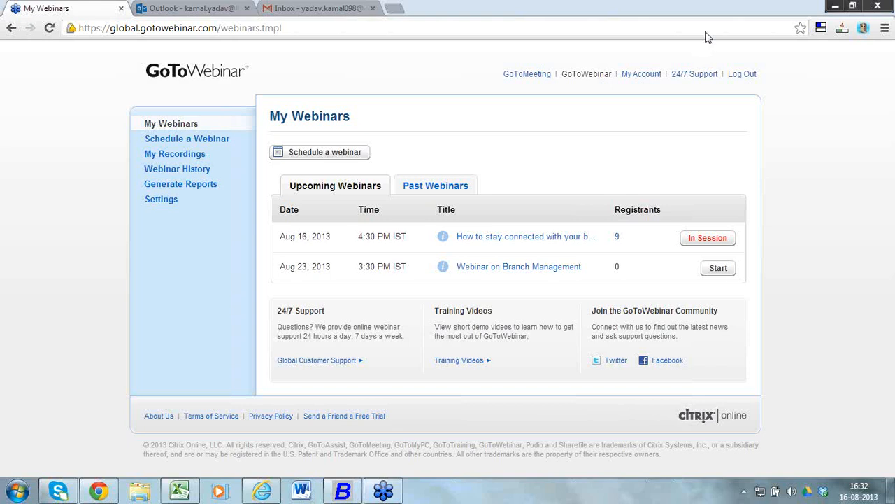
{"action": "left_click", "coordinate": [835, 6]}
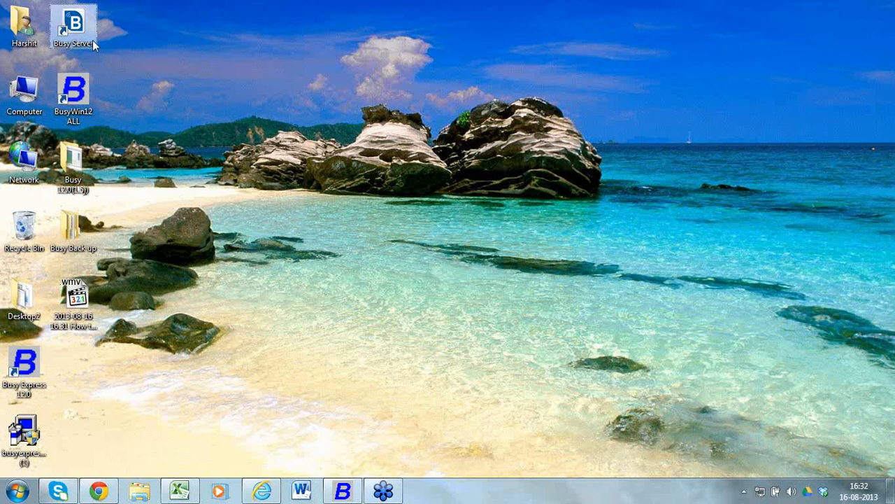
{"action": "left_click", "coordinate": [85, 84]}
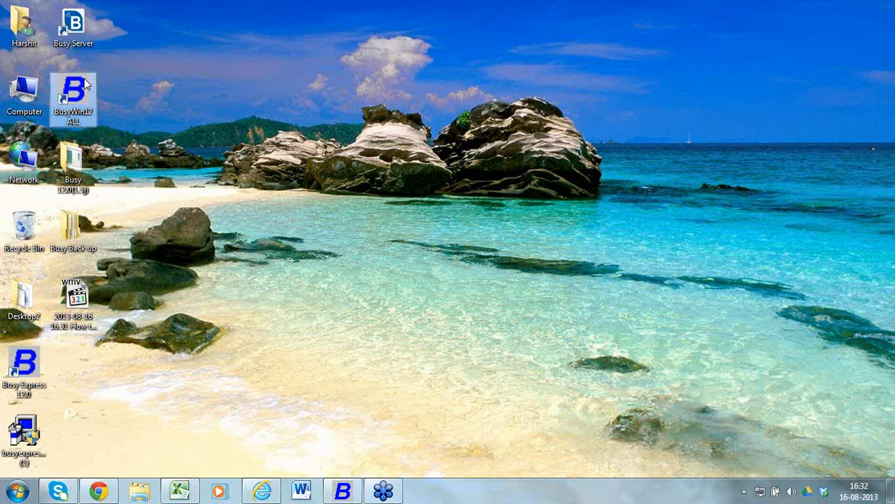
{"action": "left_click", "coordinate": [81, 40]}
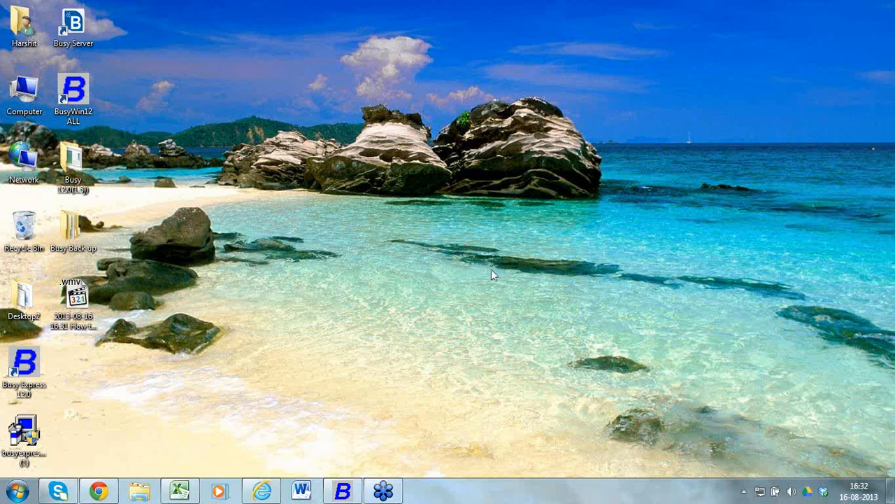
Step: Bring up the main window of Busy Server, which is already running in the background
{"action": "left_click", "coordinate": [743, 491]}
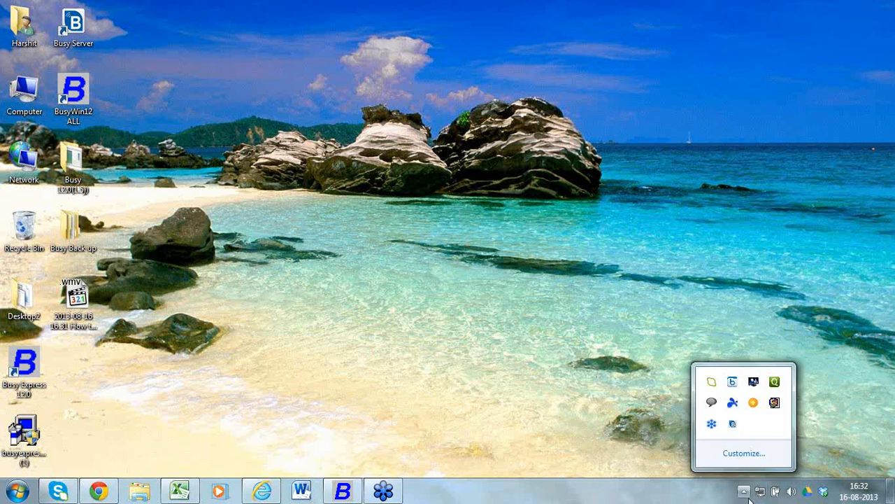
{"action": "double_click", "coordinate": [732, 424]}
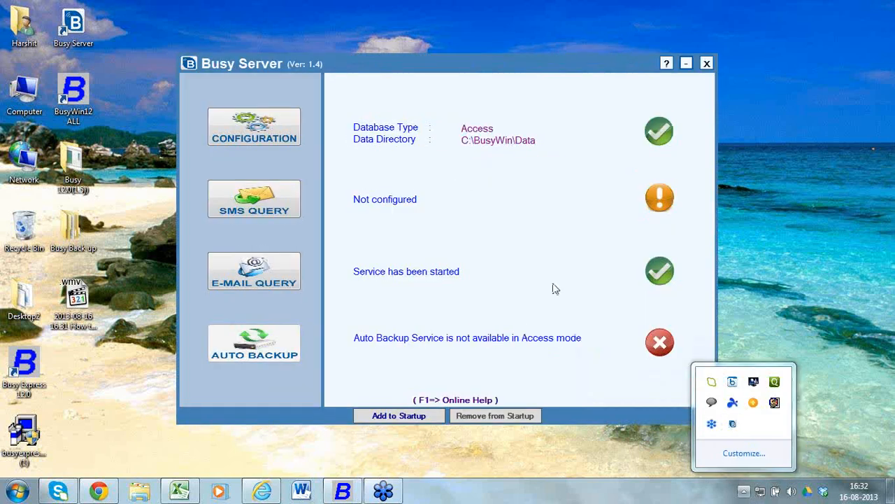
{"action": "left_click", "coordinate": [552, 288]}
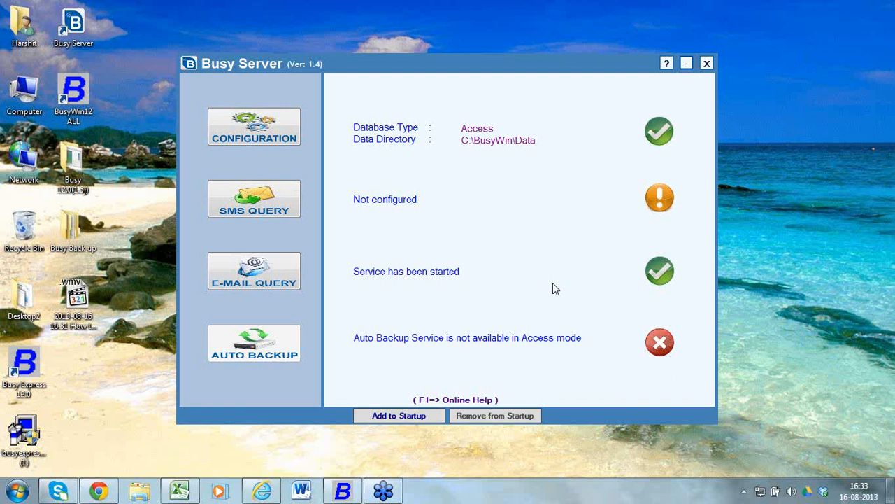
Step: Stop the E-mail Query service and return to the Busy Server main screen
{"action": "left_click", "coordinate": [259, 276]}
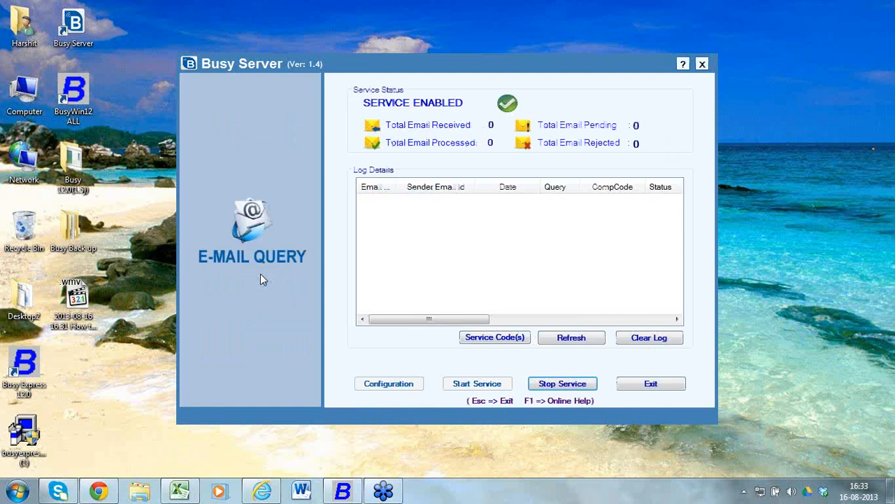
{"action": "left_click", "coordinate": [557, 384]}
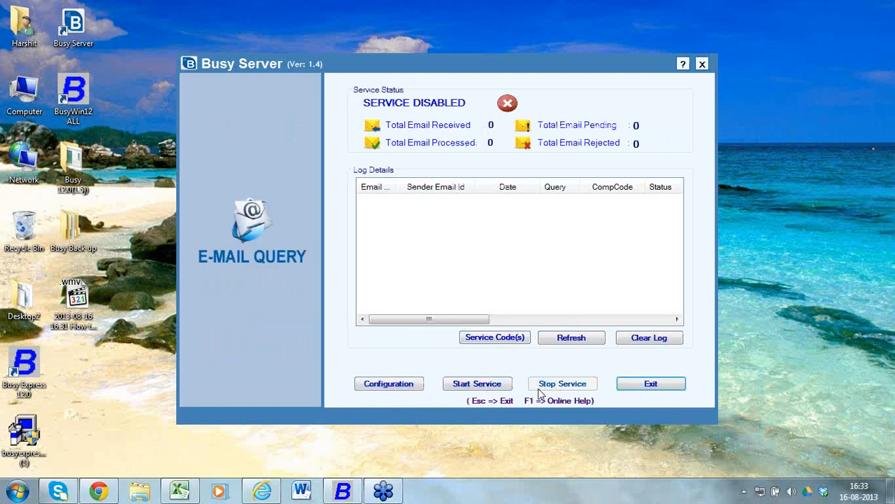
{"action": "left_click", "coordinate": [647, 386]}
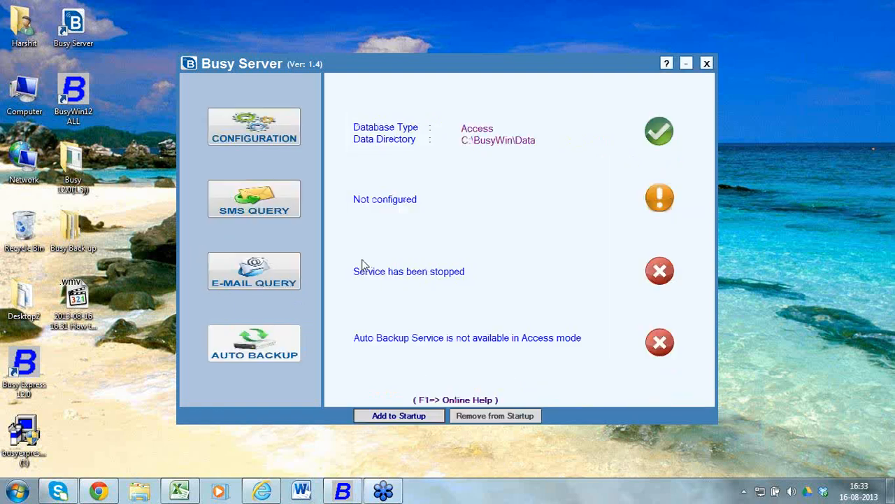
Step: Open the Busy Server configuration and review its data directory setting
{"action": "left_click", "coordinate": [278, 140]}
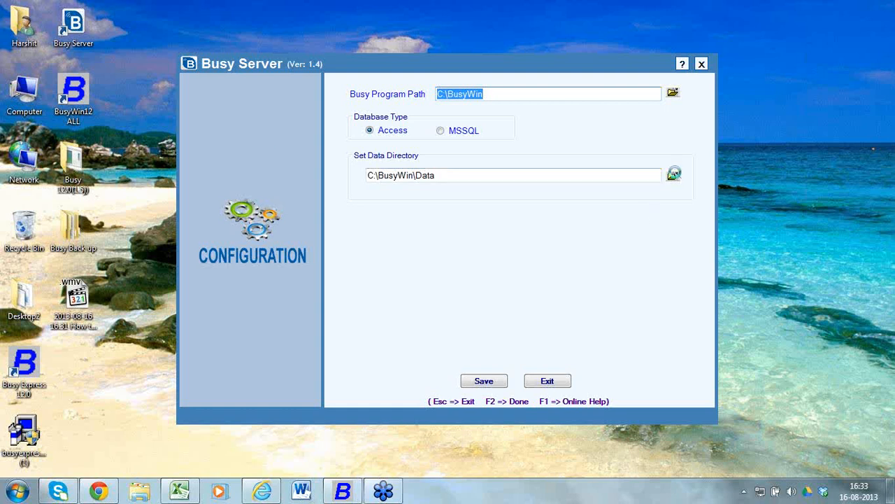
{"action": "left_click", "coordinate": [673, 177]}
{"action": "left_click", "coordinate": [537, 138]}
Step: Try the MSSQL database type with sa as the server username
{"action": "left_click", "coordinate": [451, 137]}
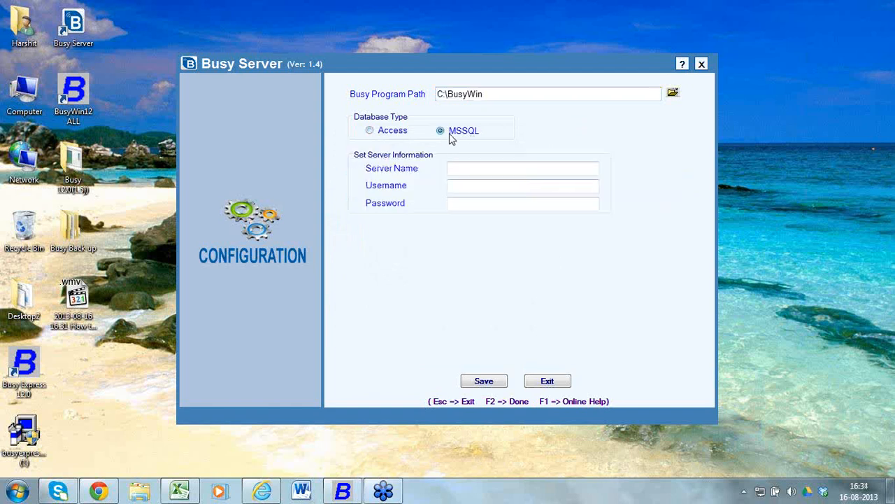
{"action": "left_click", "coordinate": [463, 165]}
{"action": "left_click", "coordinate": [468, 184]}
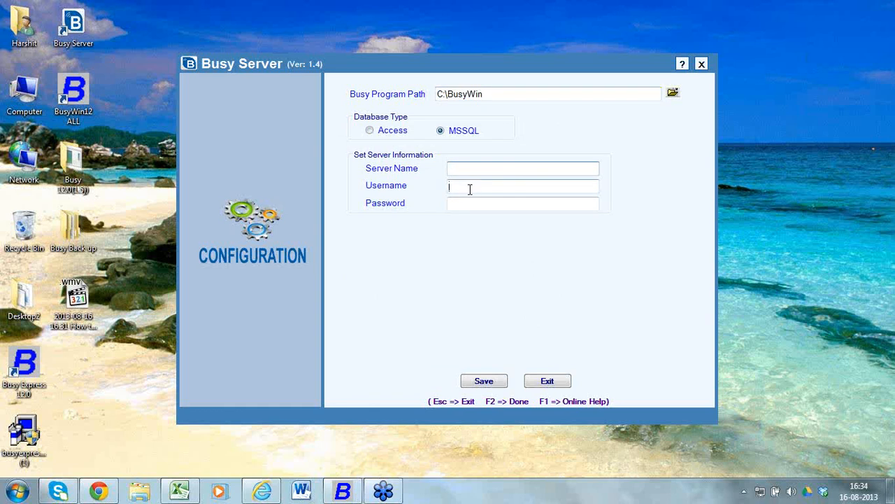
{"action": "type", "text": "sa"}
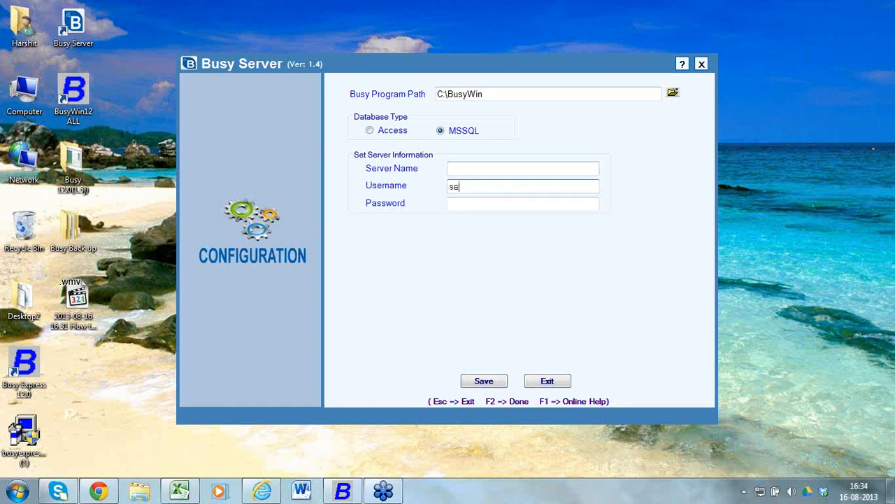
{"action": "left_click", "coordinate": [471, 201]}
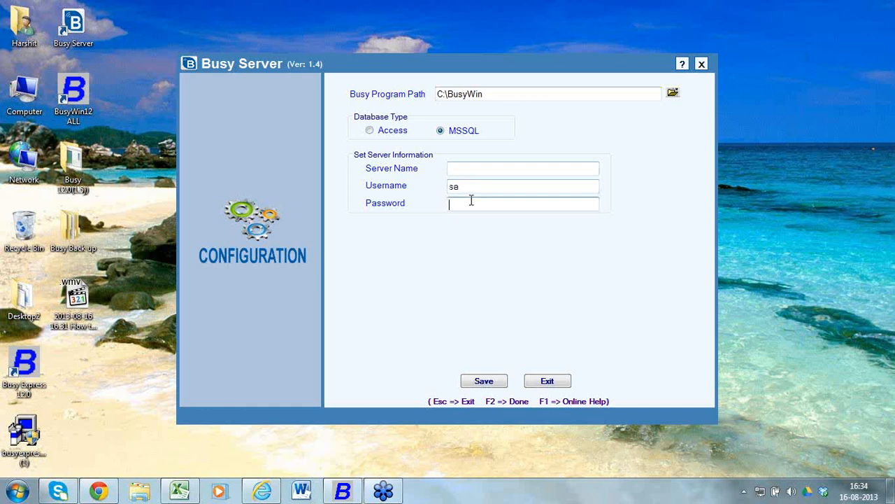
Step: Set the database type to Access and save the Busy Server configuration
{"action": "left_click", "coordinate": [403, 137]}
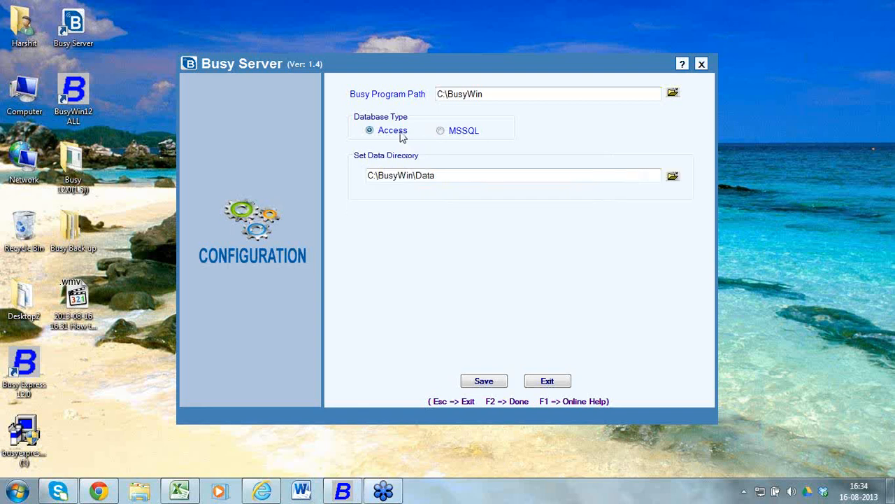
{"action": "left_click", "coordinate": [476, 382]}
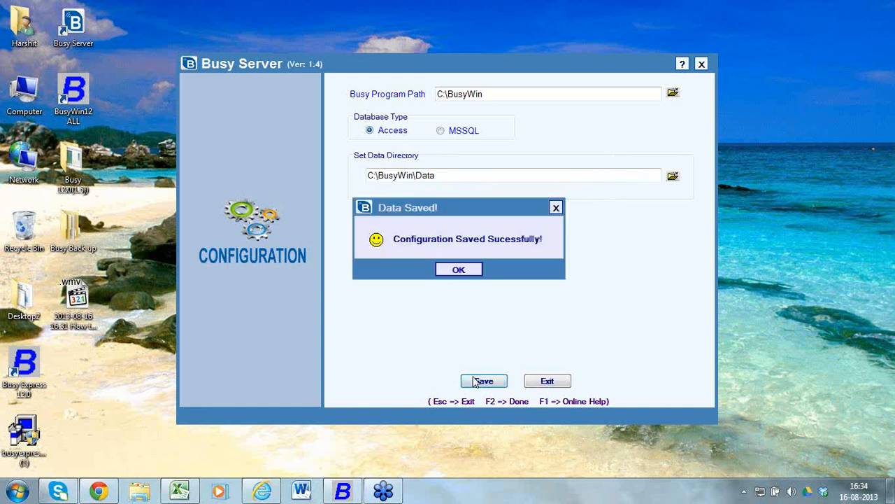
{"action": "left_click", "coordinate": [458, 270]}
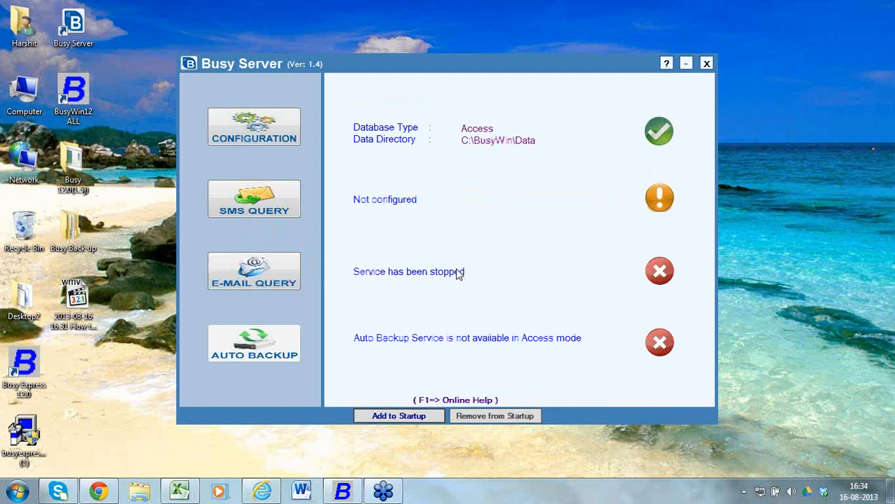
Step: Open the email configuration form within the E-mail Query settings
{"action": "left_click", "coordinate": [261, 288]}
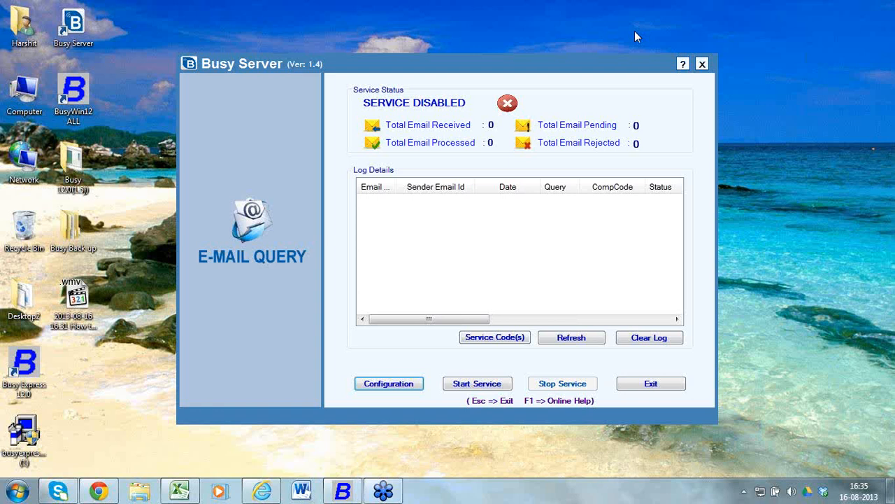
{"action": "left_click", "coordinate": [418, 387]}
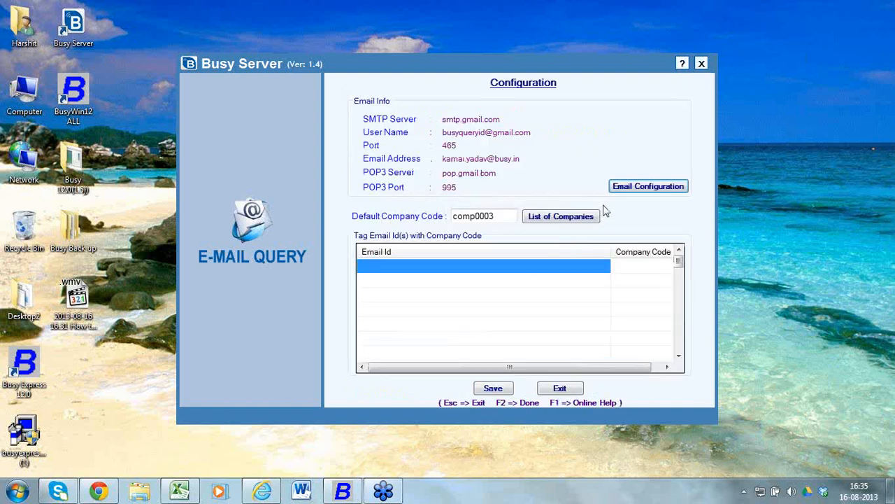
{"action": "left_click", "coordinate": [622, 190]}
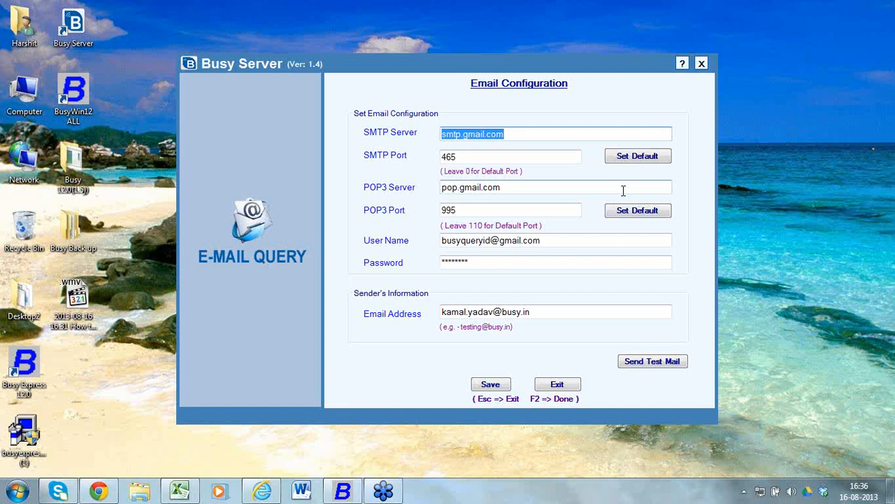
Step: Examine the SMTP server, POP3 server, user name, password and sender's email address in the email configuration
{"action": "left_click", "coordinate": [534, 130]}
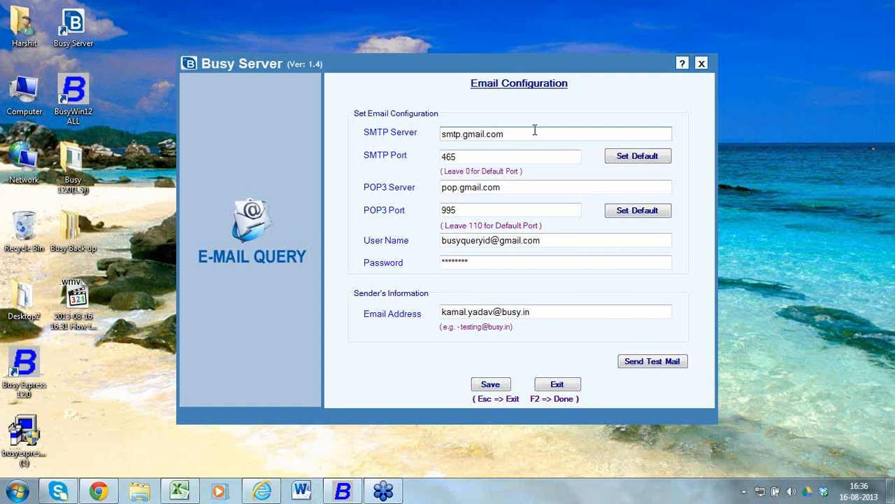
{"action": "left_click", "coordinate": [535, 191]}
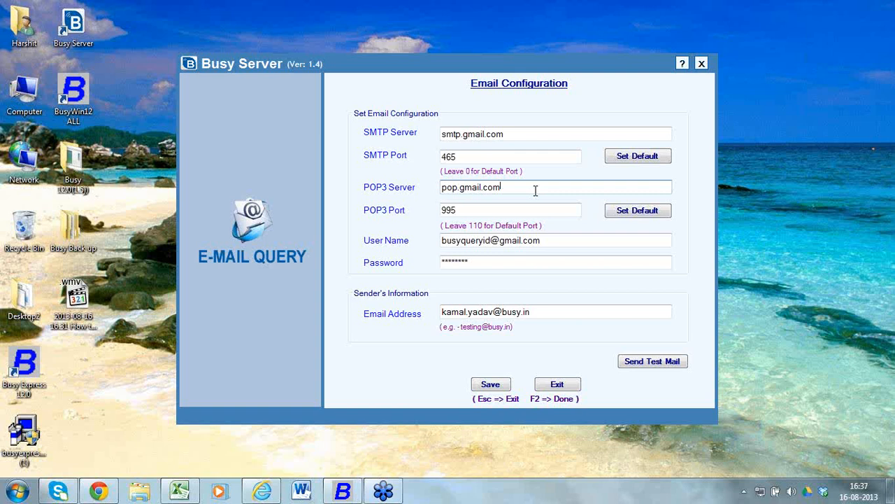
{"action": "left_click", "coordinate": [556, 239]}
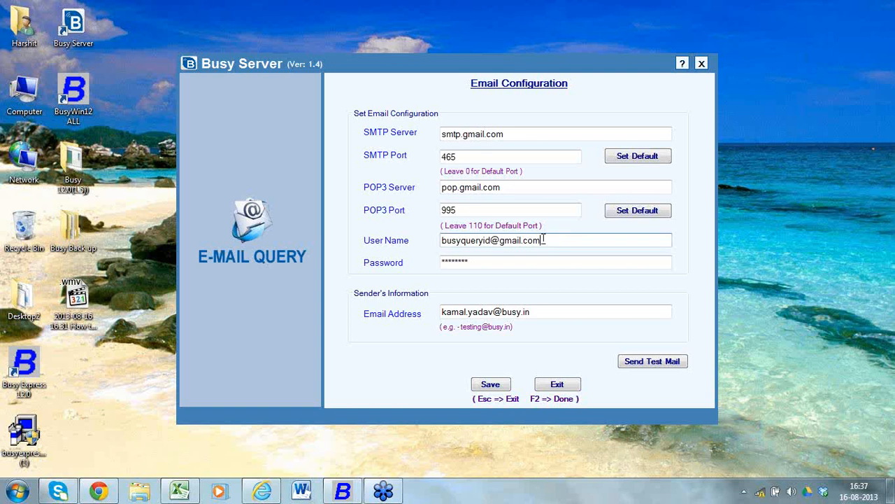
{"action": "left_click_drag", "start_coordinate": [543, 240], "coordinate": [434, 255]}
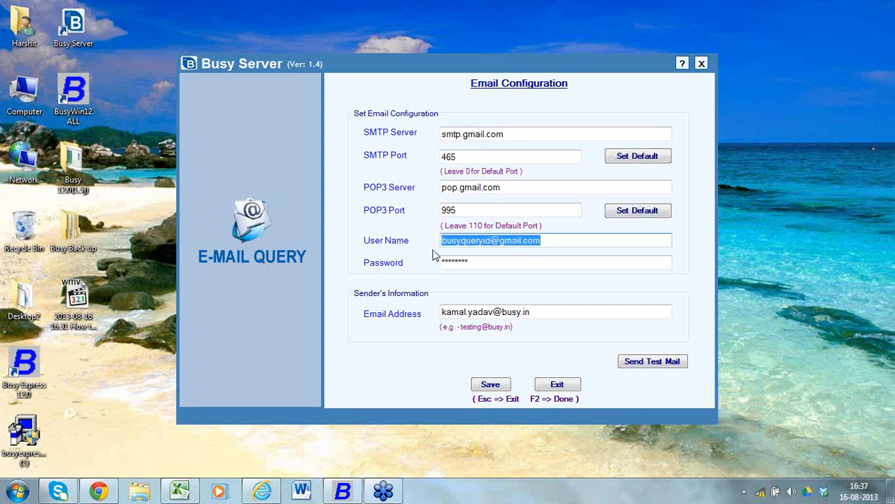
{"action": "left_click", "coordinate": [480, 260]}
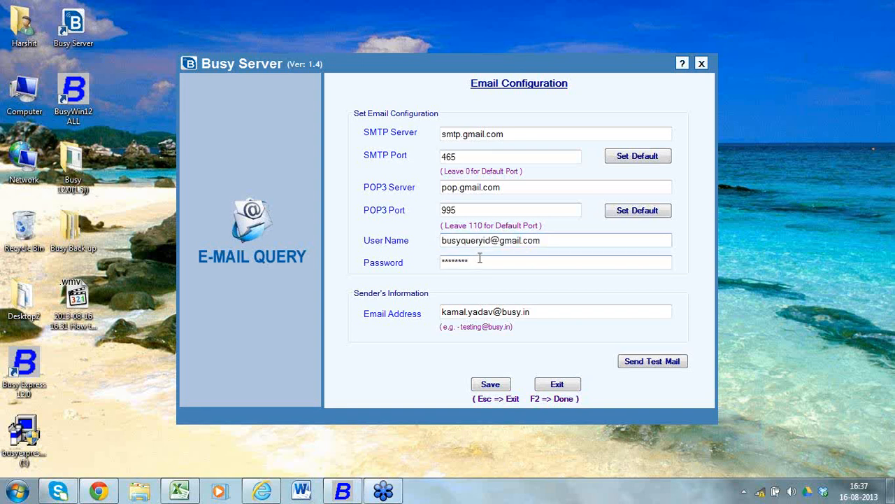
{"action": "left_click", "coordinate": [534, 308]}
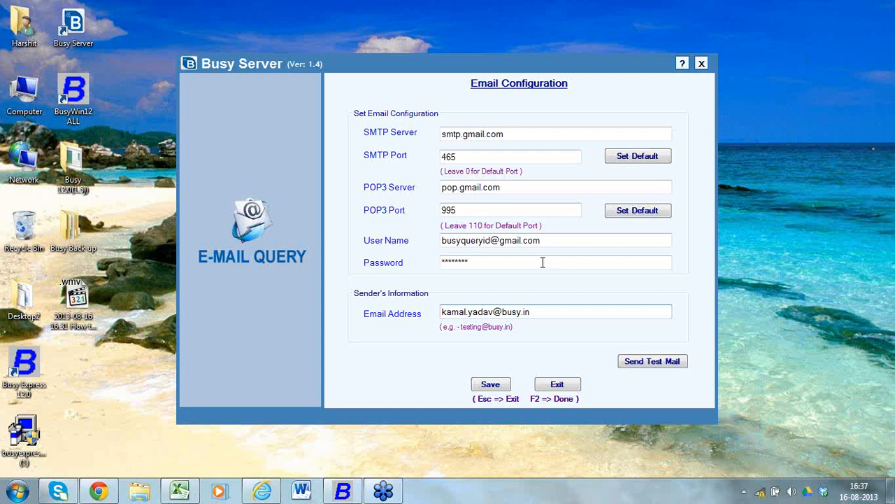
{"action": "left_click", "coordinate": [548, 240]}
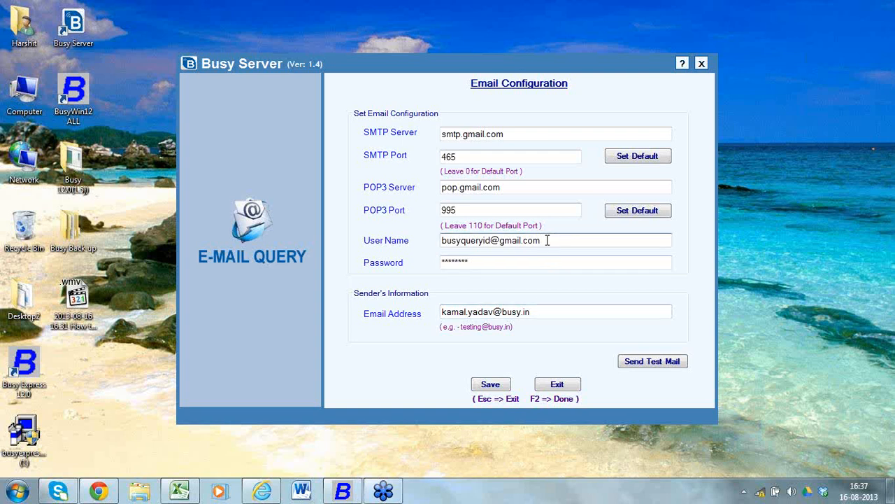
{"action": "left_click", "coordinate": [542, 312]}
{"action": "left_click", "coordinate": [541, 241]}
{"action": "left_click", "coordinate": [542, 311]}
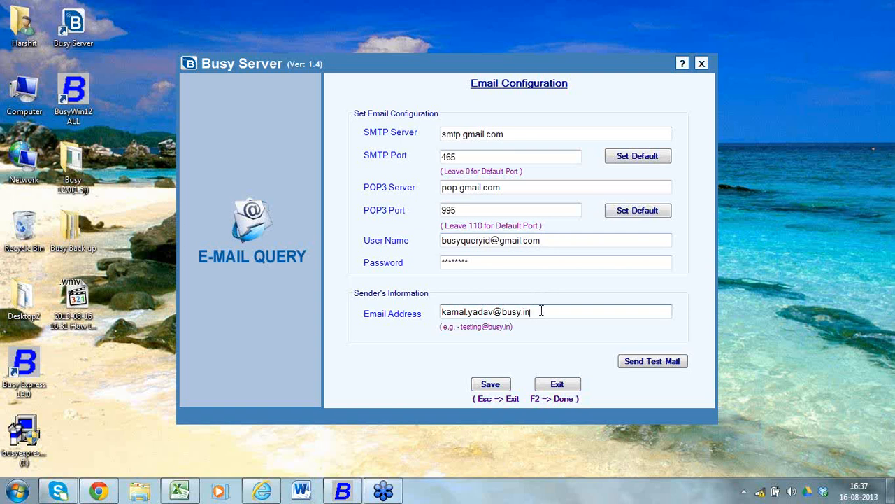
{"action": "double_click", "coordinate": [541, 311]}
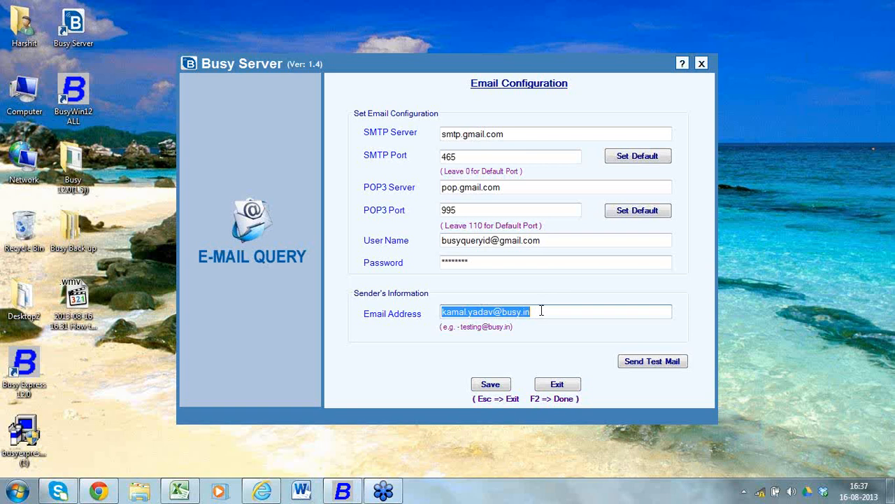
{"action": "left_click", "coordinate": [525, 240]}
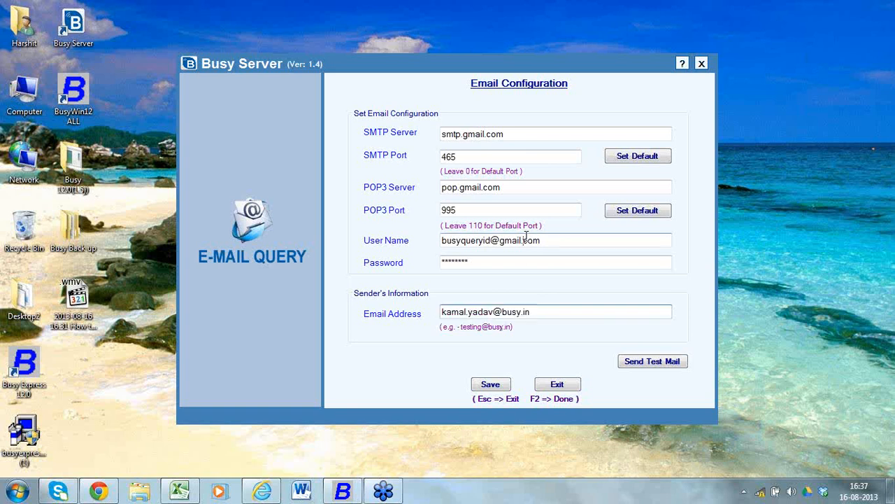
{"action": "left_click", "coordinate": [543, 310]}
{"action": "left_click_drag", "start_coordinate": [544, 310], "coordinate": [463, 333]}
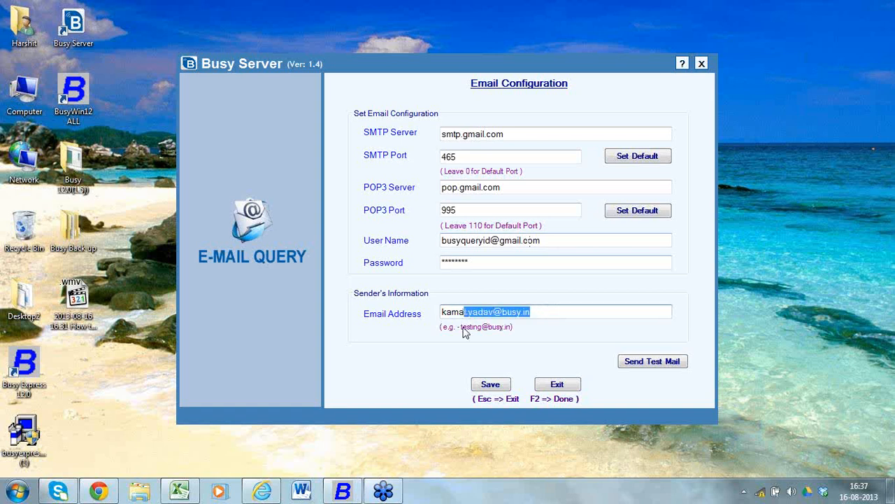
Step: Send a test mail with the current email settings and close the notice
{"action": "left_click", "coordinate": [641, 365]}
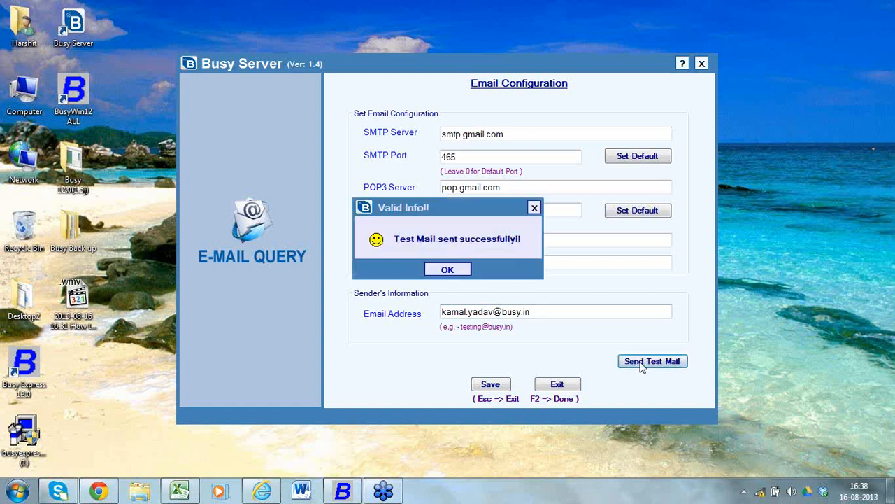
{"action": "left_click", "coordinate": [470, 275]}
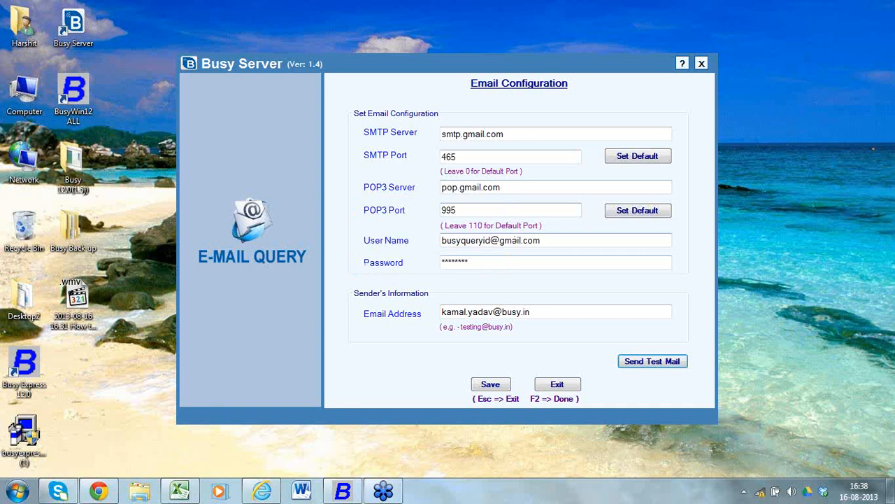
Step: Switch to Chrome and check the Outlook and Gmail inboxes for the test mail
{"action": "left_click", "coordinate": [98, 491]}
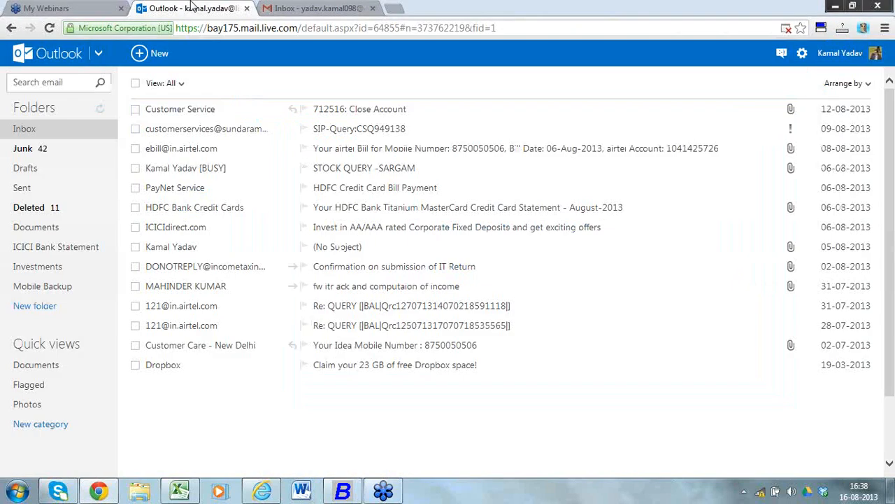
{"action": "left_click", "coordinate": [191, 8]}
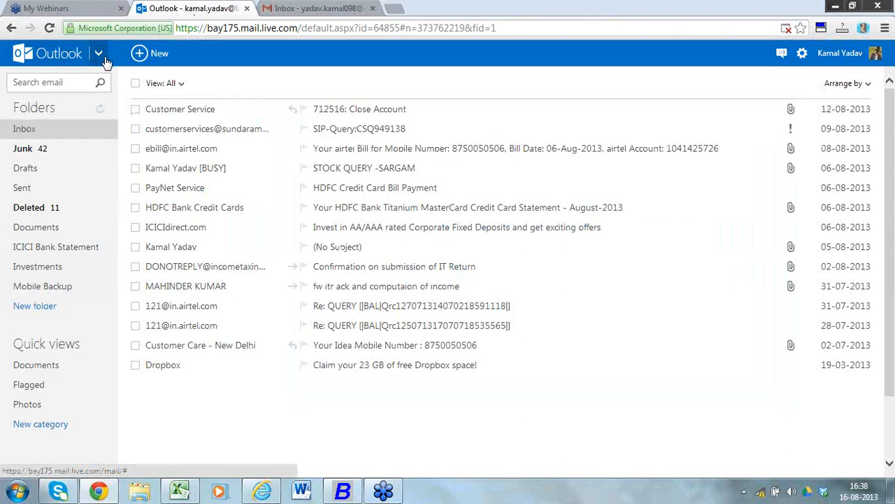
{"action": "left_click", "coordinate": [56, 140]}
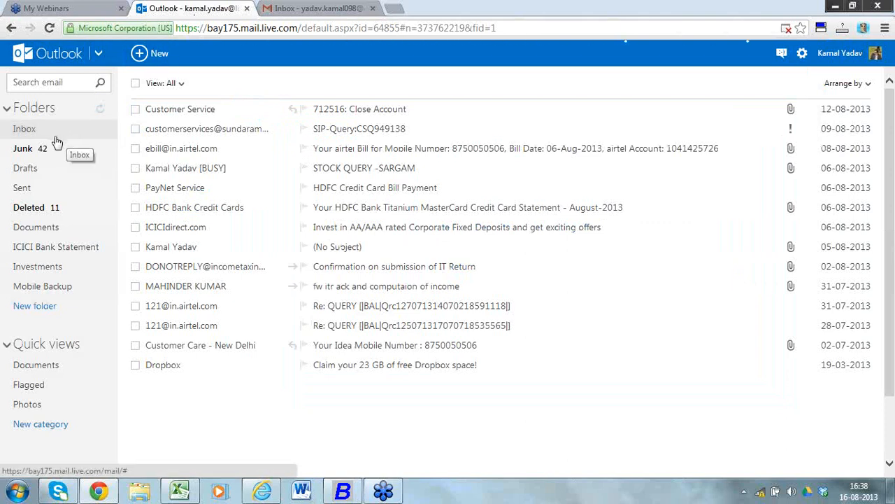
{"action": "left_click", "coordinate": [285, 7]}
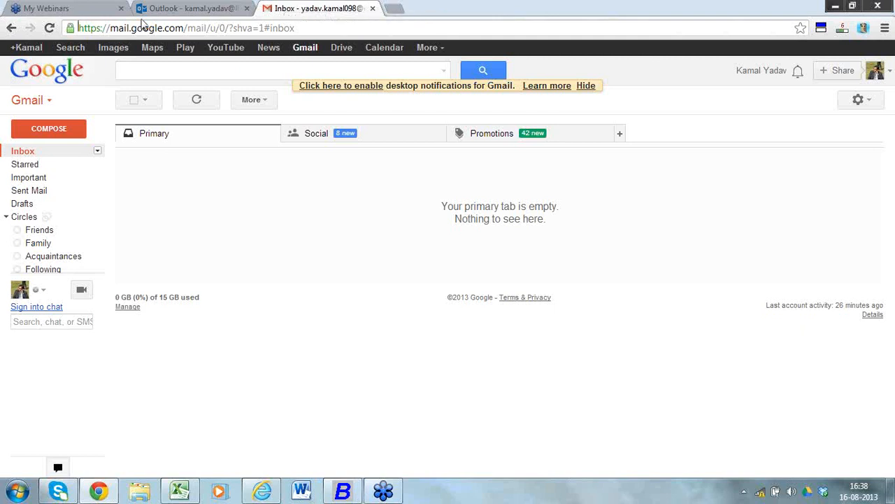
{"action": "left_click", "coordinate": [168, 7]}
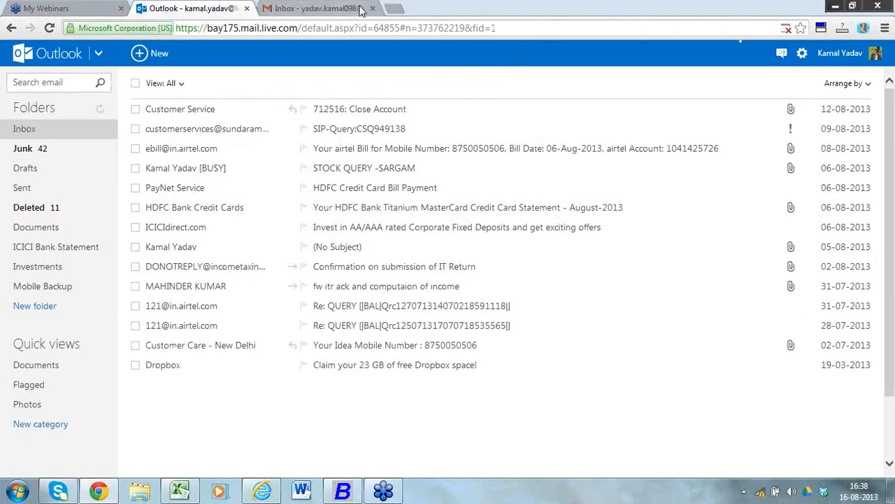
Step: Check the internet connection by loading google.com in a new browser tab
{"action": "left_click", "coordinate": [392, 9]}
{"action": "type", "text": "google.com"}
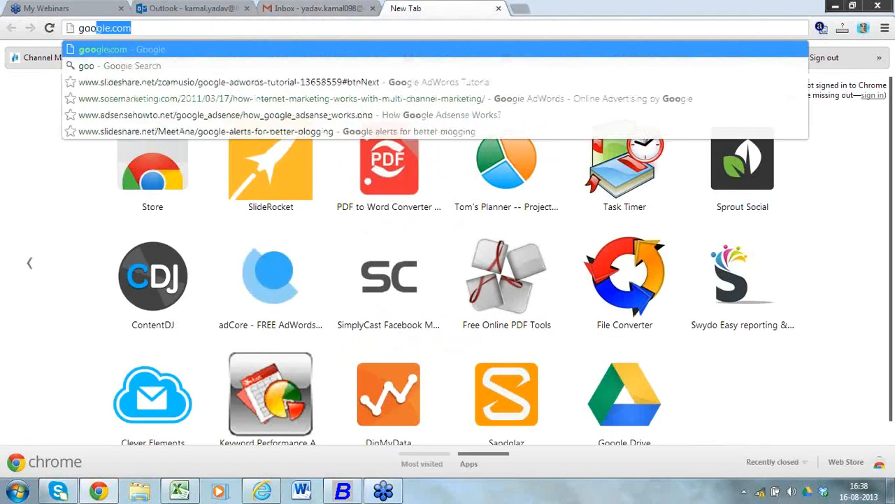
{"action": "key", "text": "Return"}
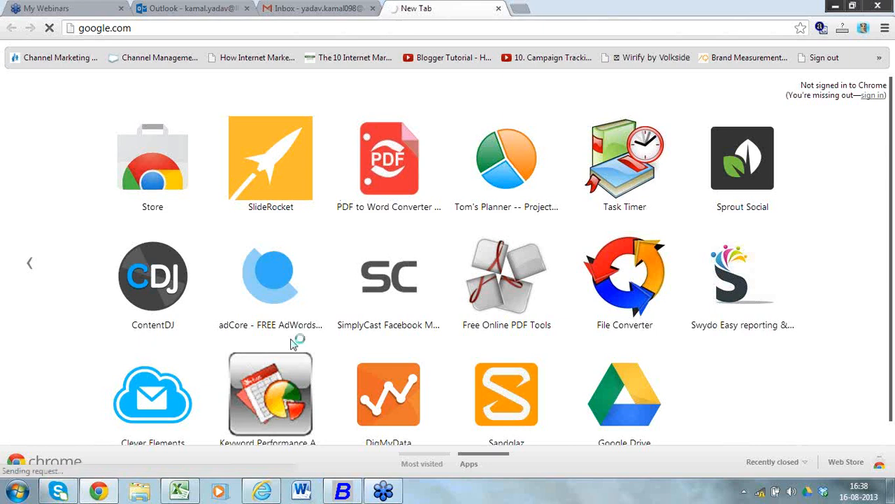
Step: Connect the computer to the BIPL wireless network and close the google.com tab
{"action": "left_click", "coordinate": [760, 494]}
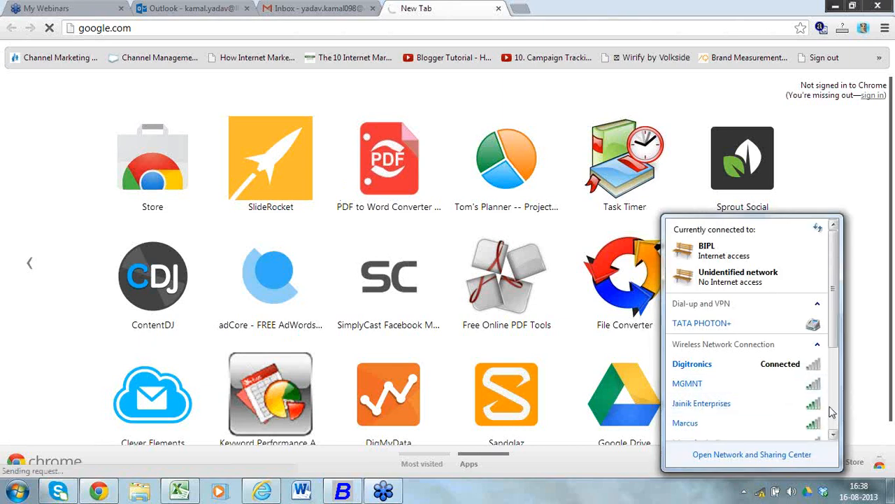
{"action": "scroll", "coordinate": [777, 377], "scroll_direction": "down", "scroll_amount": 3}
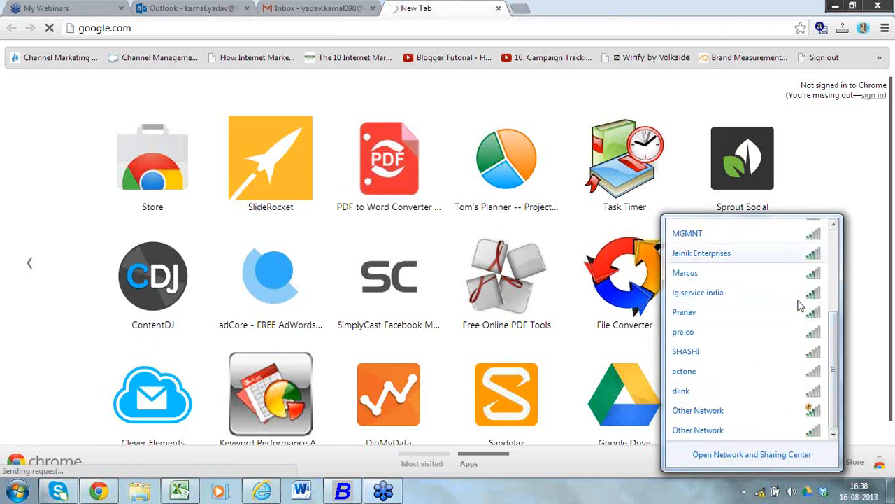
{"action": "mouse_move", "coordinate": [834, 361]}
{"action": "left_mouse_down"}
{"action": "mouse_move", "coordinate": [830, 313]}
{"action": "mouse_move", "coordinate": [826, 365]}
{"action": "left_mouse_up"}
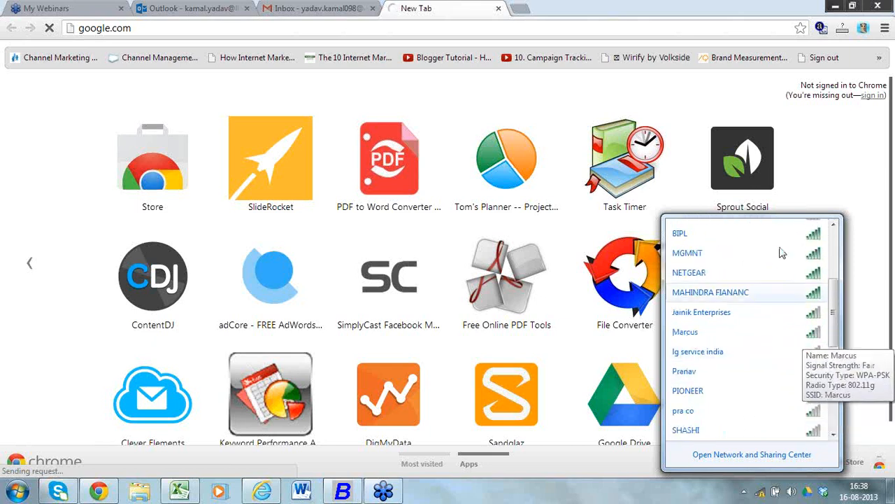
{"action": "left_click", "coordinate": [778, 240]}
{"action": "left_click", "coordinate": [789, 253]}
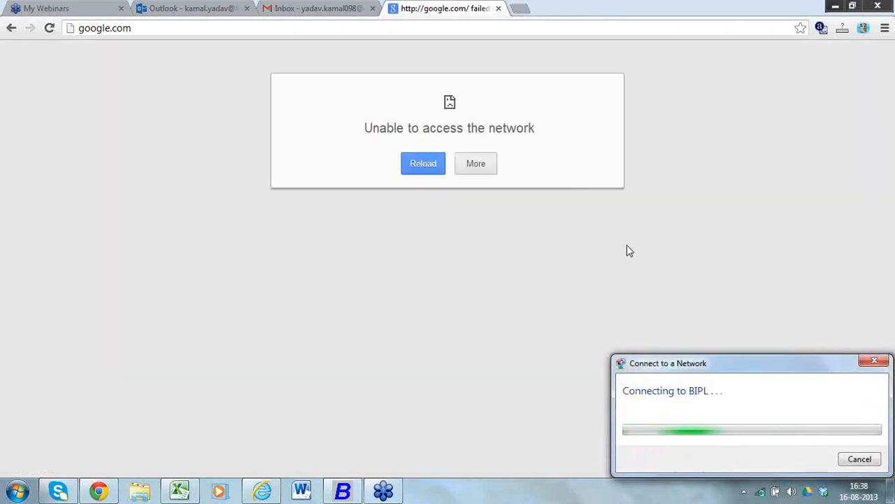
{"action": "left_click", "coordinate": [499, 9]}
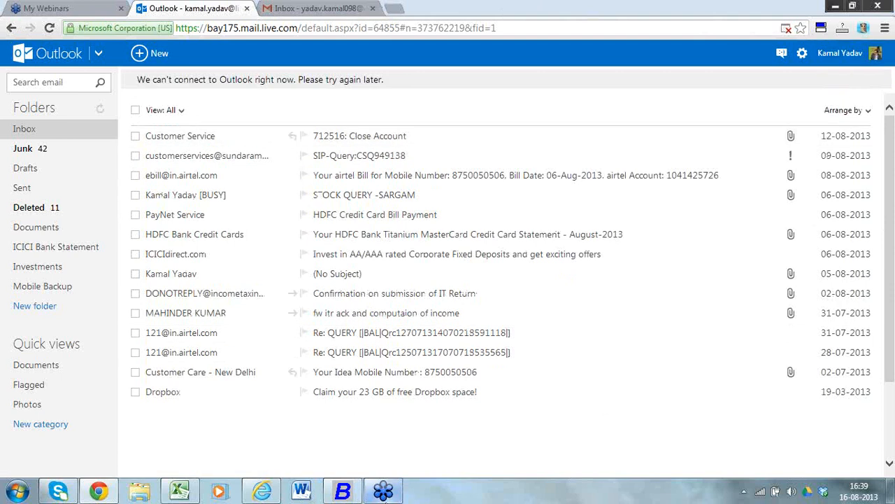
Step: Switch back to Busy Server and examine the SMTP server and port, POP3 server, user name, password and sender's email address
{"action": "left_click", "coordinate": [744, 491]}
{"action": "double_click", "coordinate": [732, 424]}
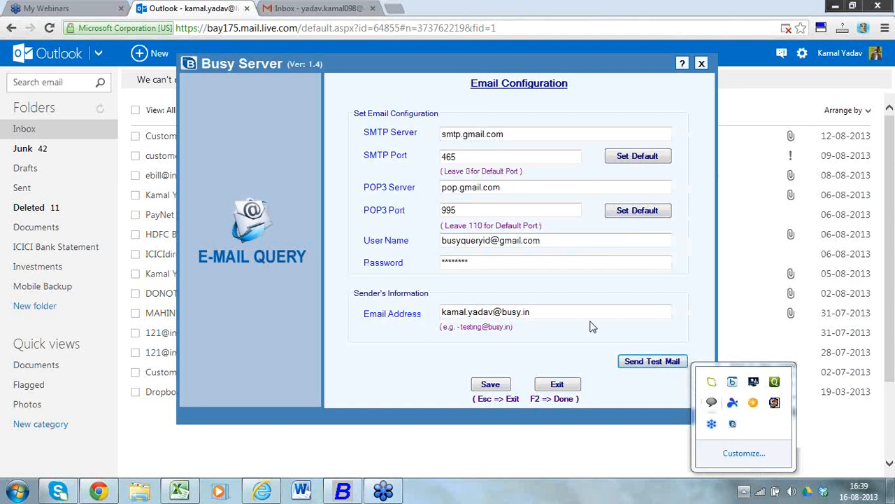
{"action": "left_click", "coordinate": [572, 263]}
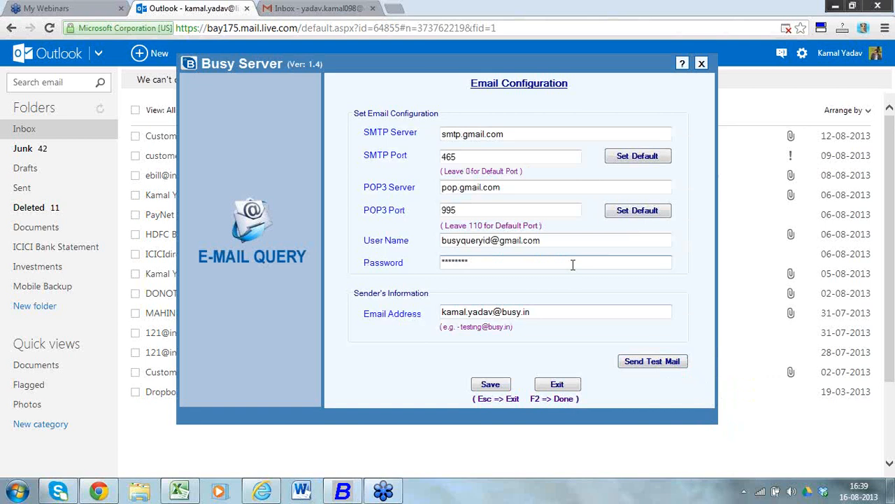
{"action": "left_click", "coordinate": [560, 131]}
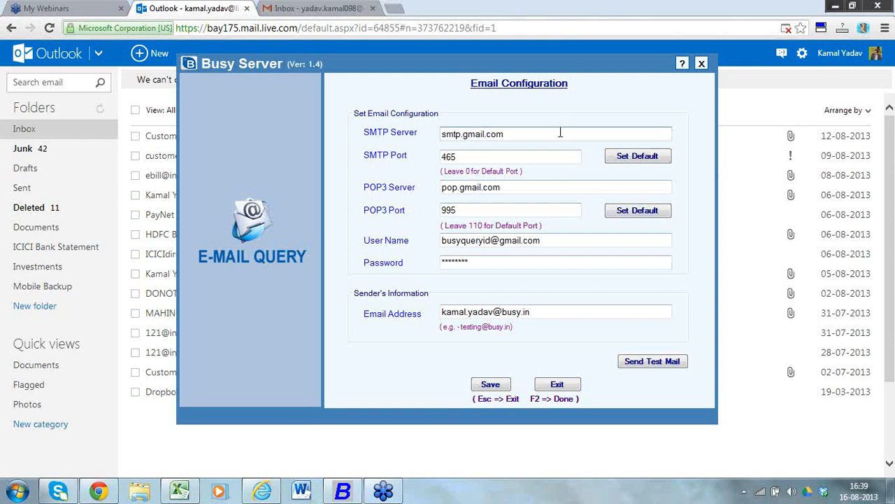
{"action": "left_click", "coordinate": [560, 153]}
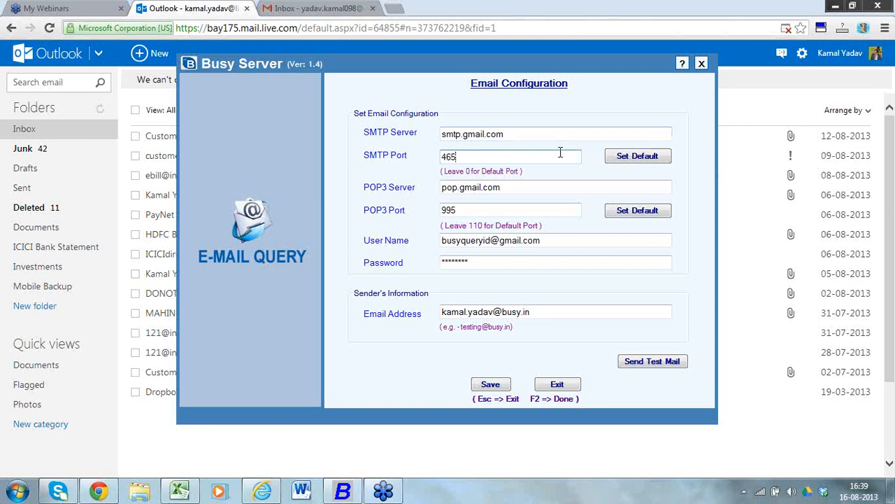
{"action": "left_click", "coordinate": [564, 184]}
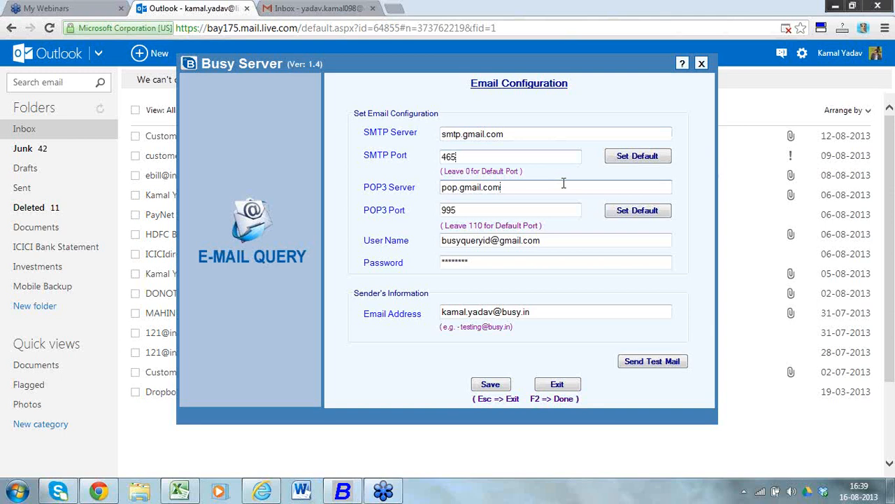
{"action": "left_click", "coordinate": [564, 183]}
{"action": "left_click", "coordinate": [569, 238]}
{"action": "left_click", "coordinate": [573, 261]}
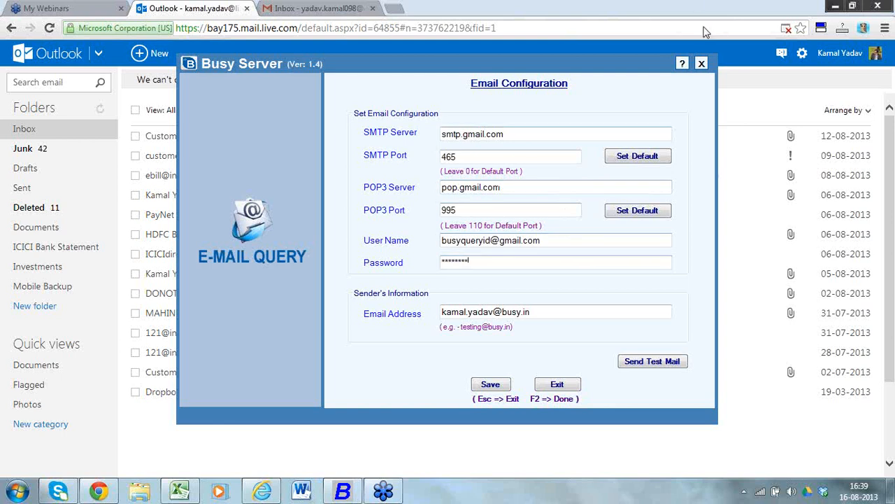
{"action": "left_click", "coordinate": [556, 315]}
{"action": "left_click", "coordinate": [540, 240]}
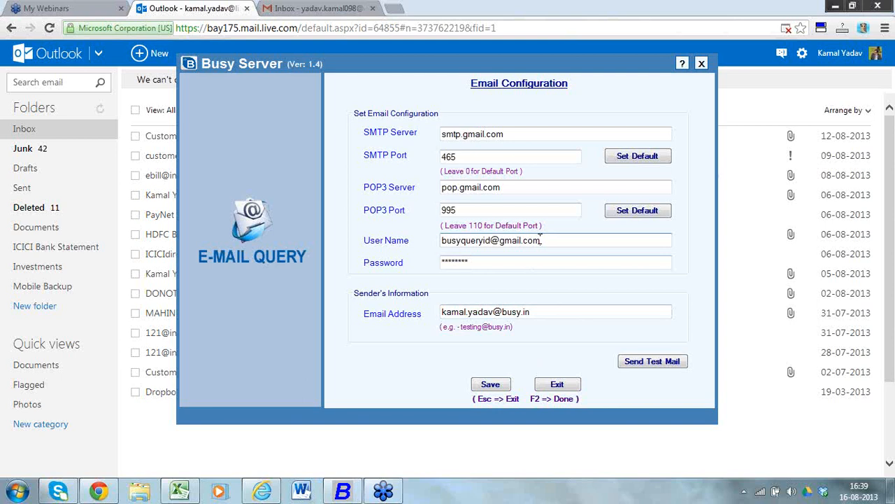
{"action": "left_click", "coordinate": [540, 313]}
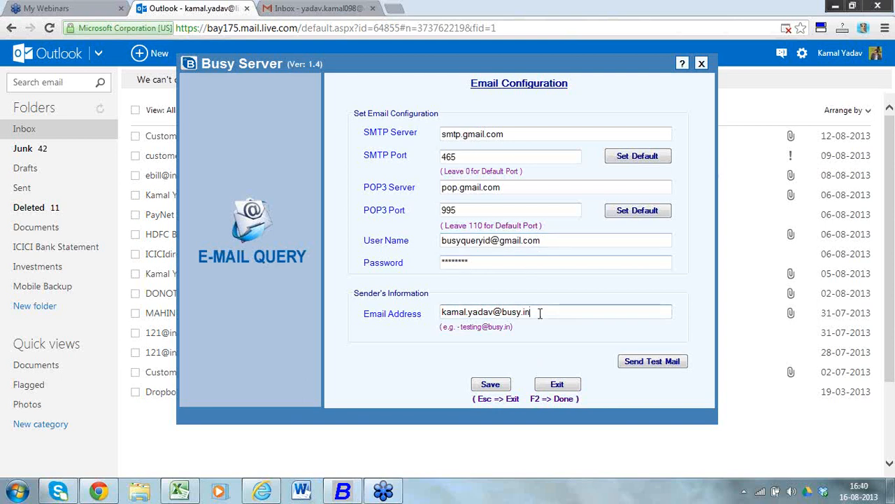
Step: Send another test mail from the email configuration form and save the email configuration
{"action": "left_click", "coordinate": [638, 361]}
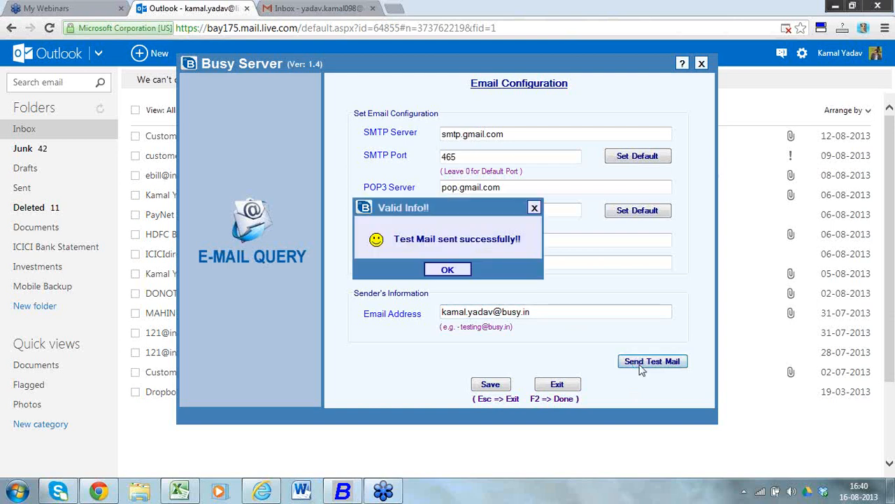
{"action": "left_click", "coordinate": [448, 269]}
{"action": "left_click", "coordinate": [491, 384]}
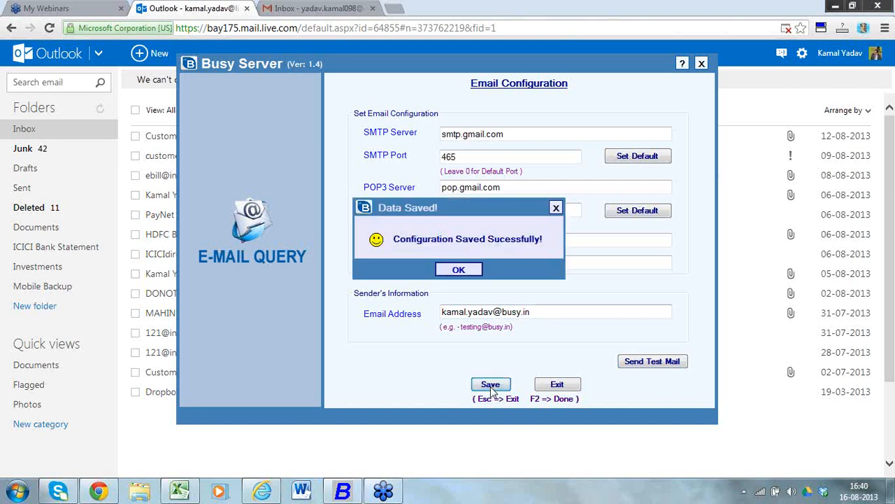
{"action": "left_click", "coordinate": [458, 272]}
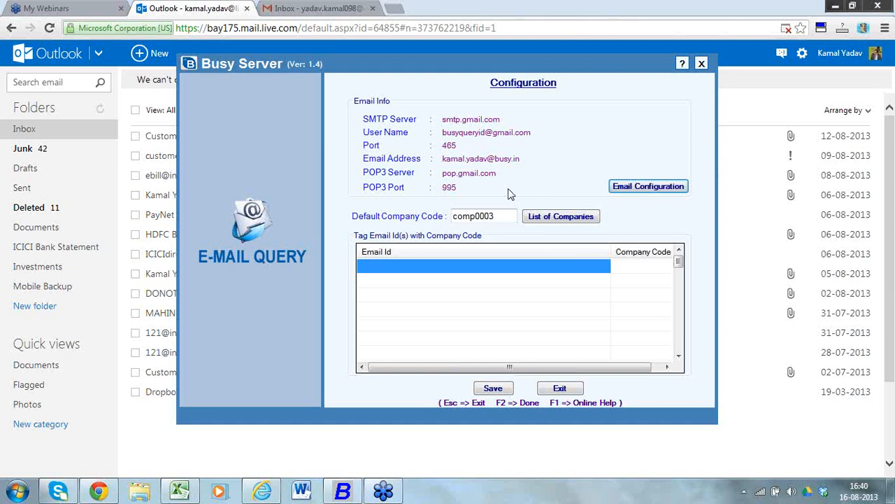
Step: Examine the list of company codes, the default company code and the table for tagging email IDs with company codes
{"action": "left_click", "coordinate": [534, 216]}
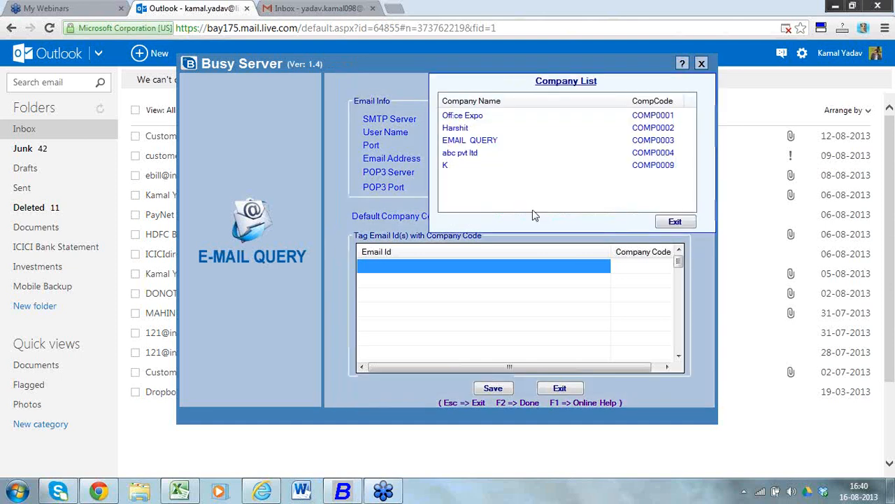
{"action": "left_click", "coordinate": [675, 221]}
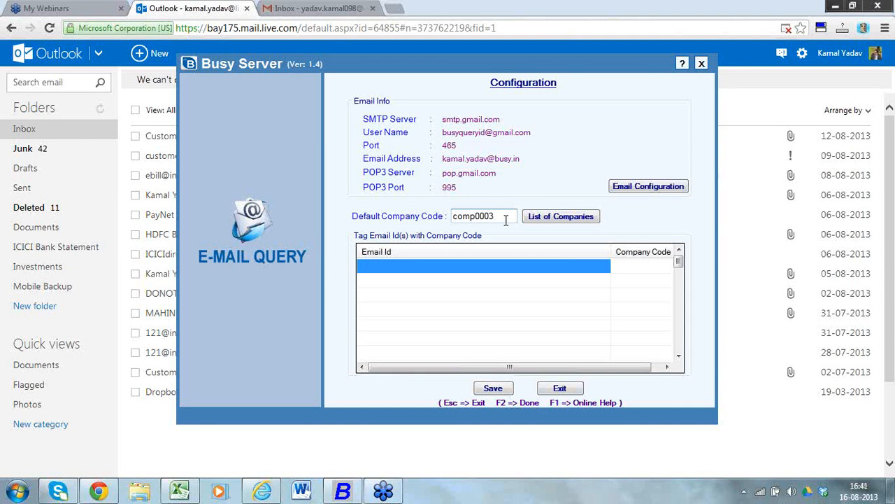
{"action": "left_click", "coordinate": [497, 269]}
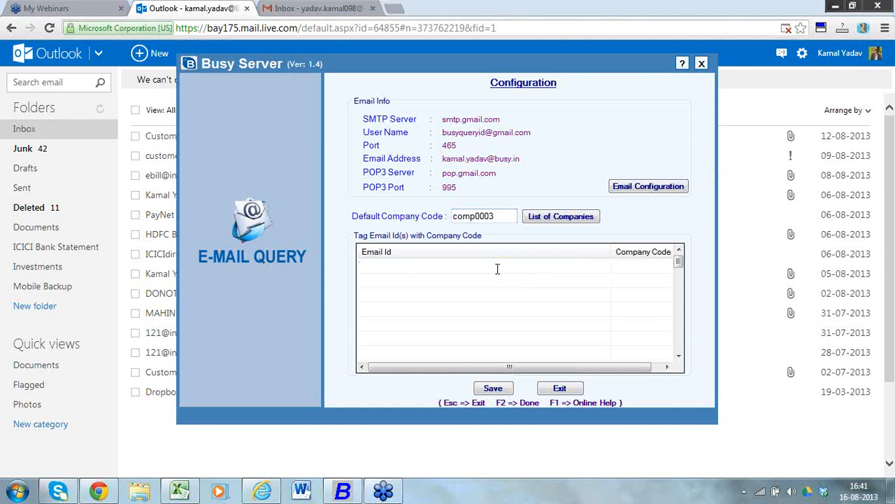
{"action": "left_click", "coordinate": [658, 273]}
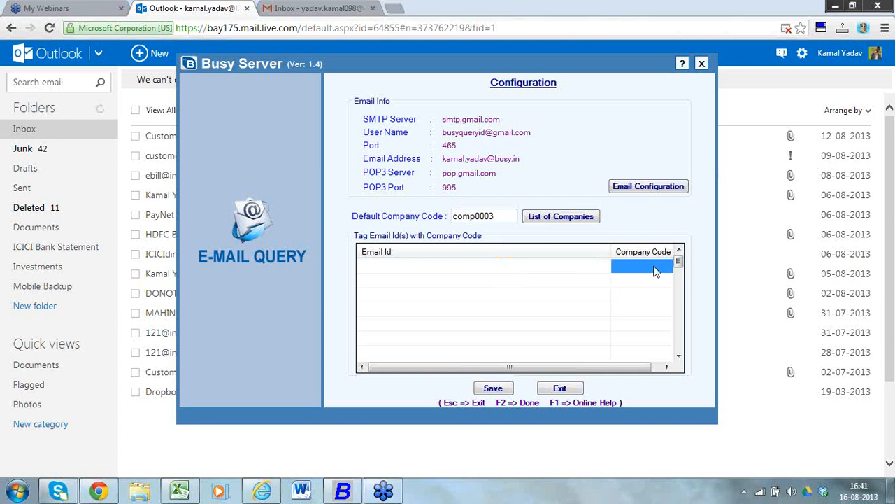
{"action": "left_click", "coordinate": [483, 271]}
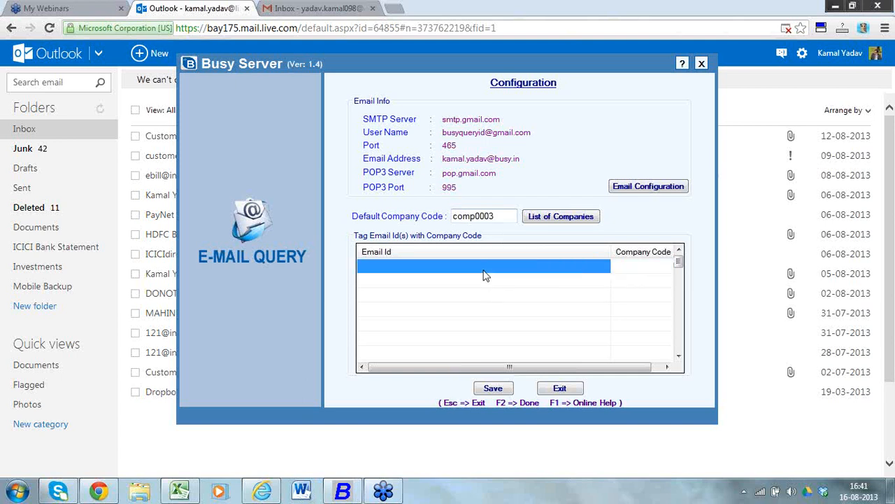
{"action": "left_click", "coordinate": [628, 272]}
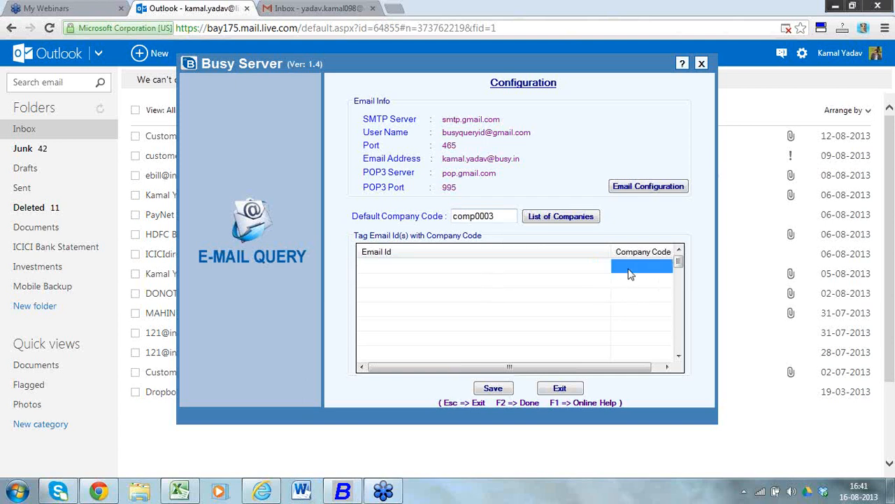
{"action": "left_click", "coordinate": [490, 281]}
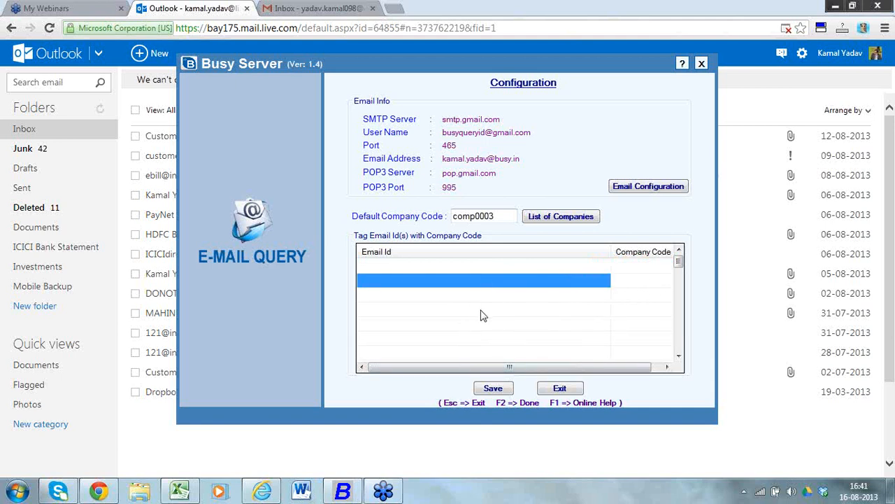
{"action": "left_click", "coordinate": [480, 266]}
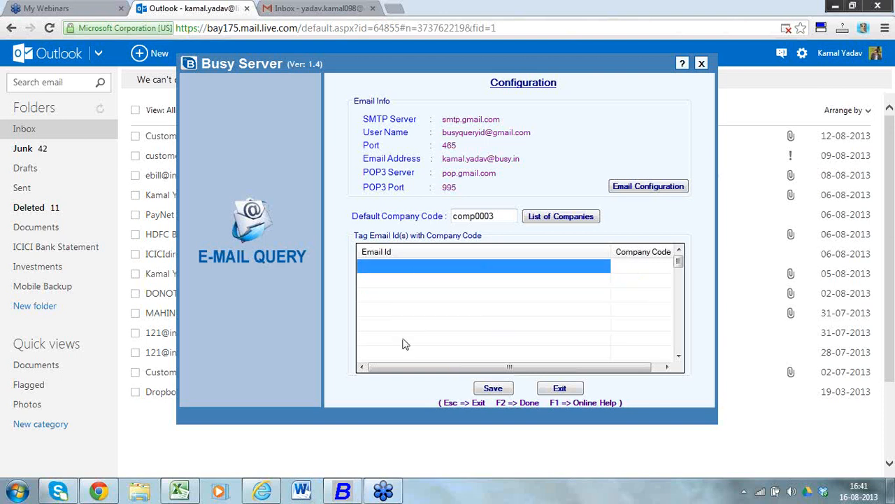
{"action": "left_click", "coordinate": [497, 213]}
{"action": "left_click", "coordinate": [492, 298]}
{"action": "left_click", "coordinate": [496, 314]}
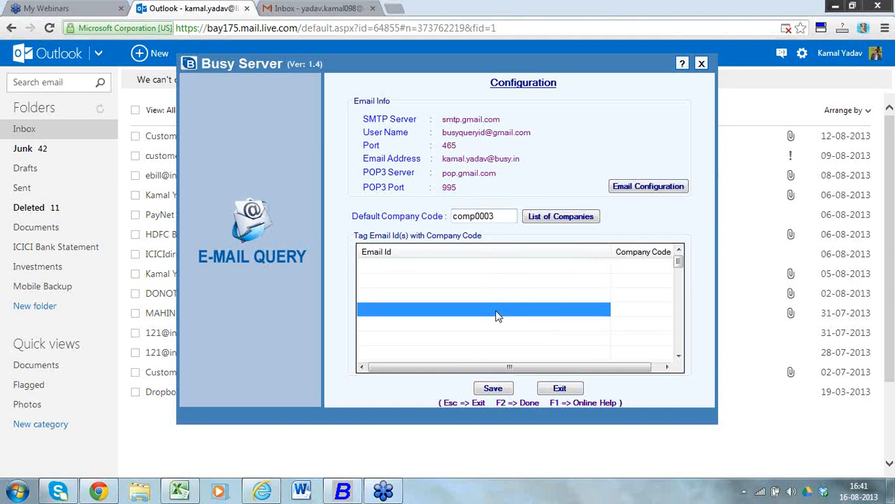
{"action": "left_click", "coordinate": [647, 266]}
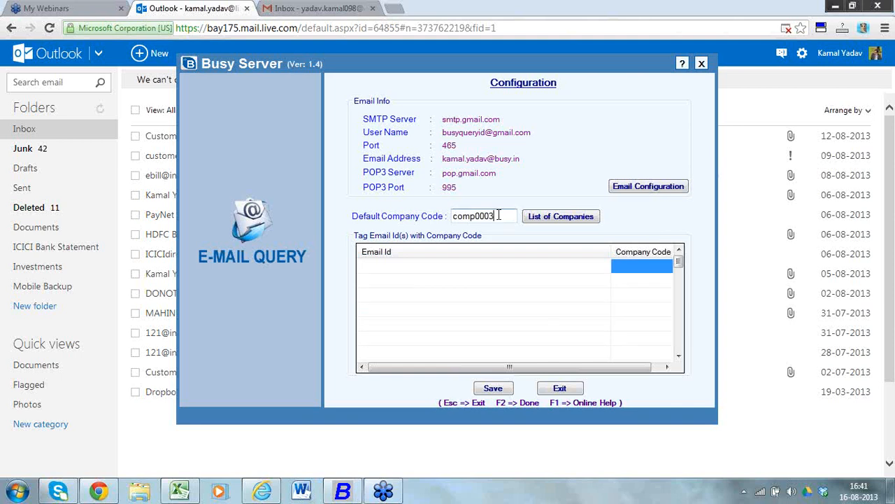
Step: Save the E-mail Query configuration and return to the service status page
{"action": "left_click", "coordinate": [506, 390]}
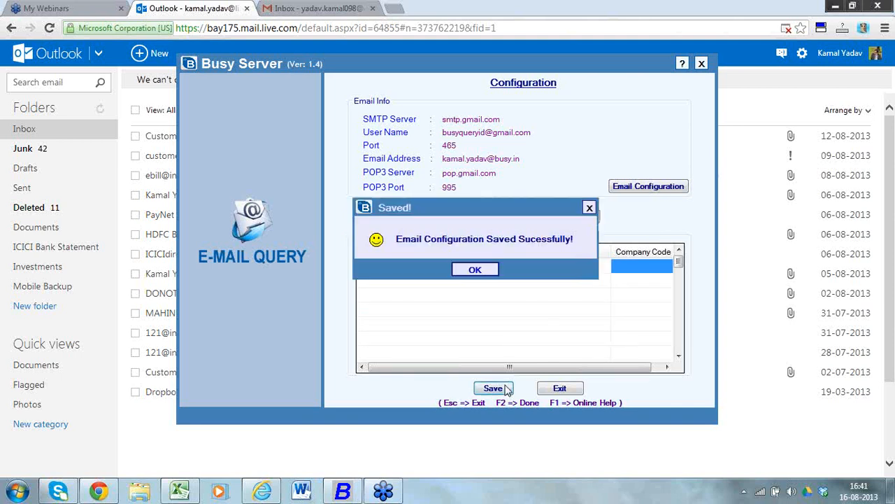
{"action": "left_click", "coordinate": [486, 272]}
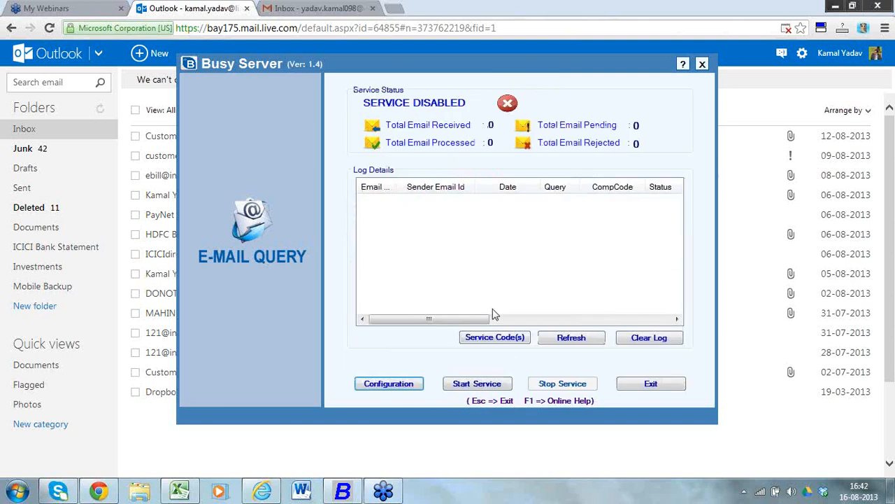
Step: Examine the list of service codes, and start the E-mail Query service, returning to its status page
{"action": "left_click", "coordinate": [498, 338]}
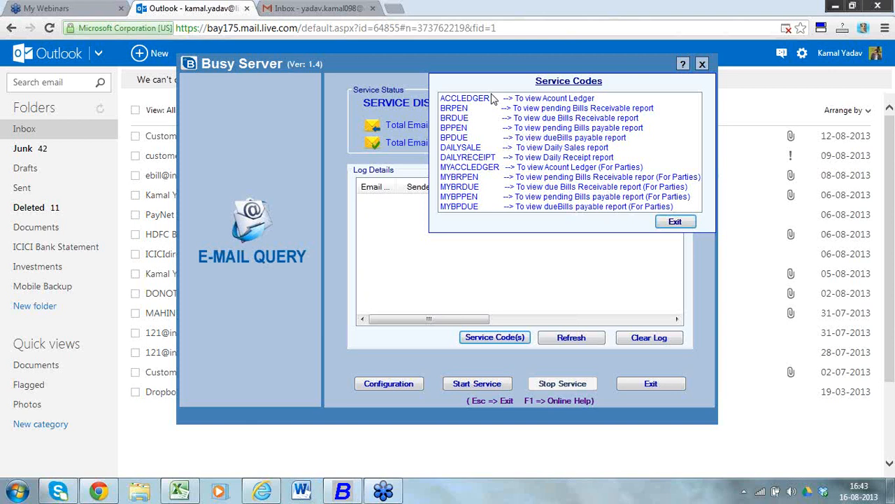
{"action": "left_click", "coordinate": [675, 222]}
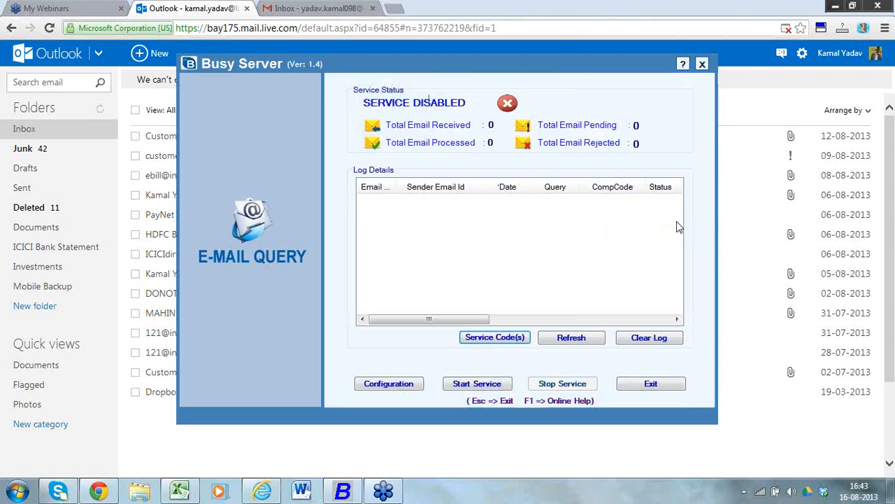
{"action": "left_click", "coordinate": [477, 383]}
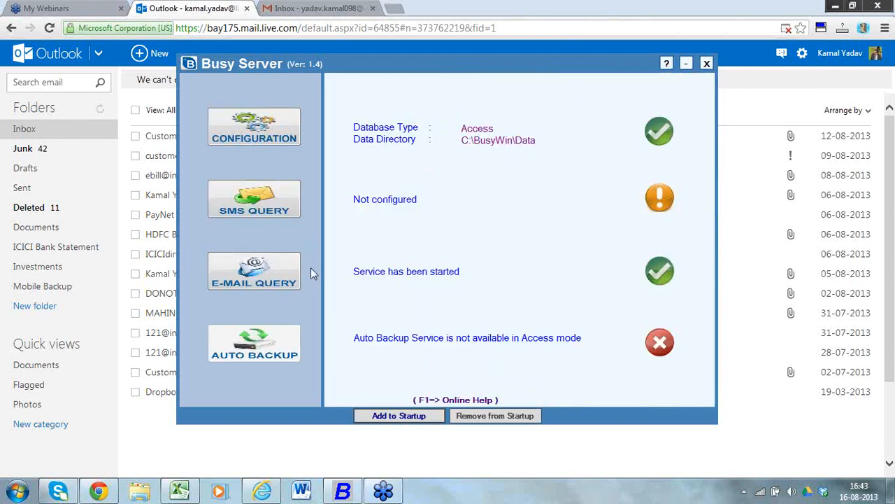
{"action": "left_click", "coordinate": [281, 271]}
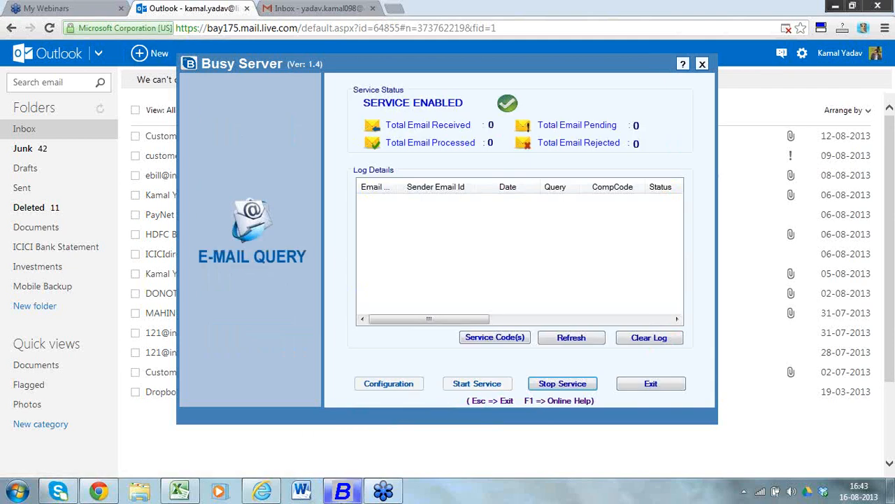
Step: Switch to Busy 12.0 and open the Enterprise Features section of the Features / Options configuration
{"action": "left_click", "coordinate": [328, 419]}
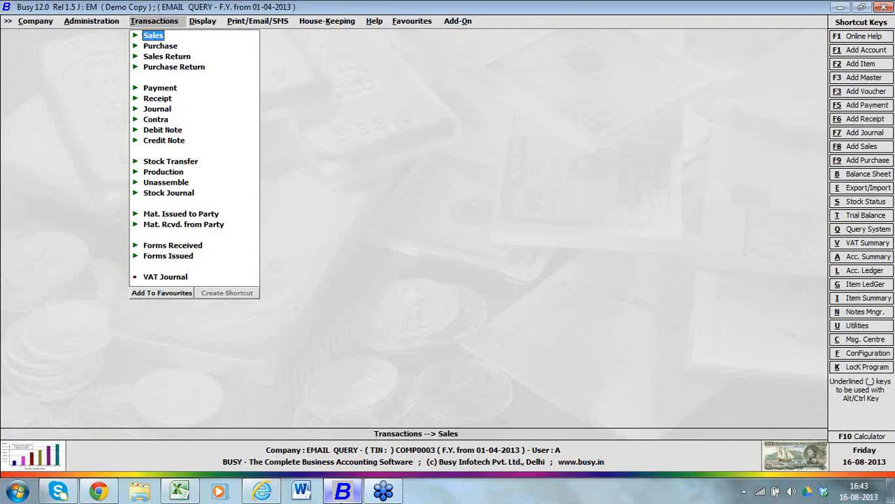
{"action": "key", "text": "Left"}
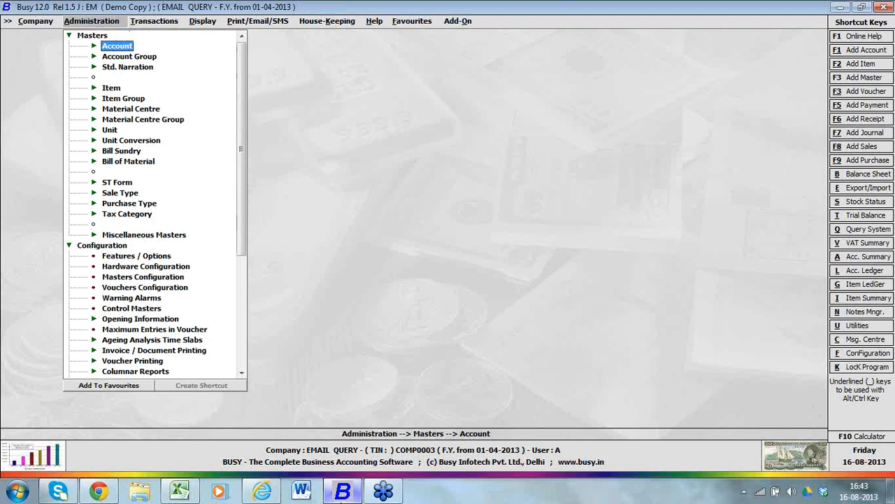
{"action": "key", "text": "Escape"}
{"action": "key", "text": "Down"}
{"action": "key", "text": "Return"}
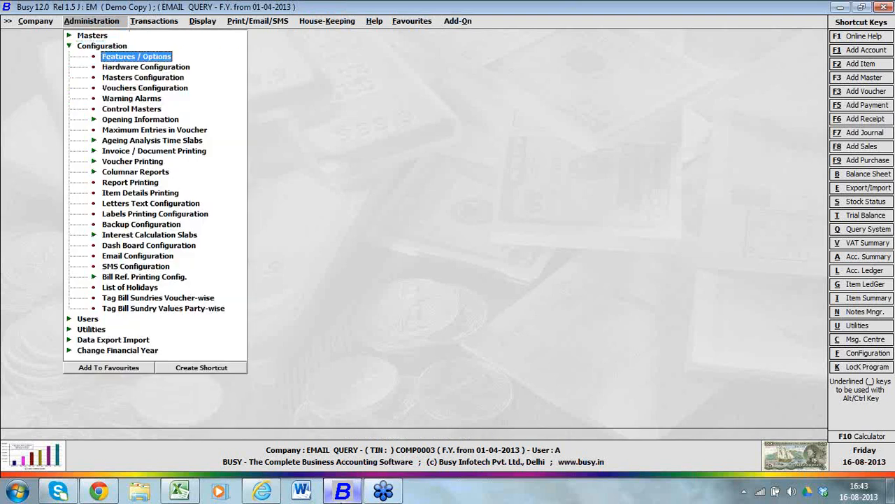
{"action": "key", "text": "Return"}
{"action": "key", "text": "Down"}
{"action": "key", "text": "Down"}
{"action": "key", "text": "Down"}
{"action": "key", "text": "Down"}
{"action": "key", "text": "Down"}
{"action": "key", "text": "Down"}
{"action": "key", "text": "Down"}
{"action": "key", "text": "Down"}
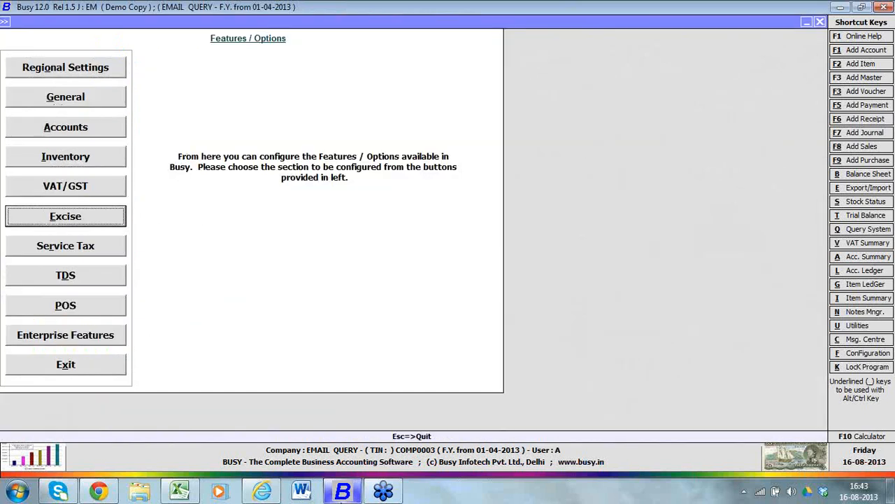
{"action": "key", "text": "Down"}
{"action": "key", "text": "Return"}
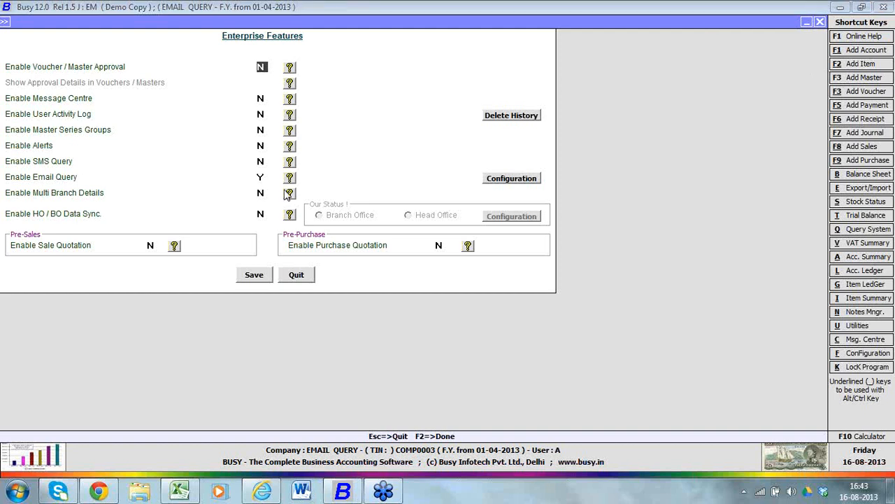
Step: Set Allow Email Query to Your Parties to Y in the Email Query configuration and save the Enterprise Features
{"action": "left_click", "coordinate": [261, 178]}
{"action": "left_click", "coordinate": [519, 180]}
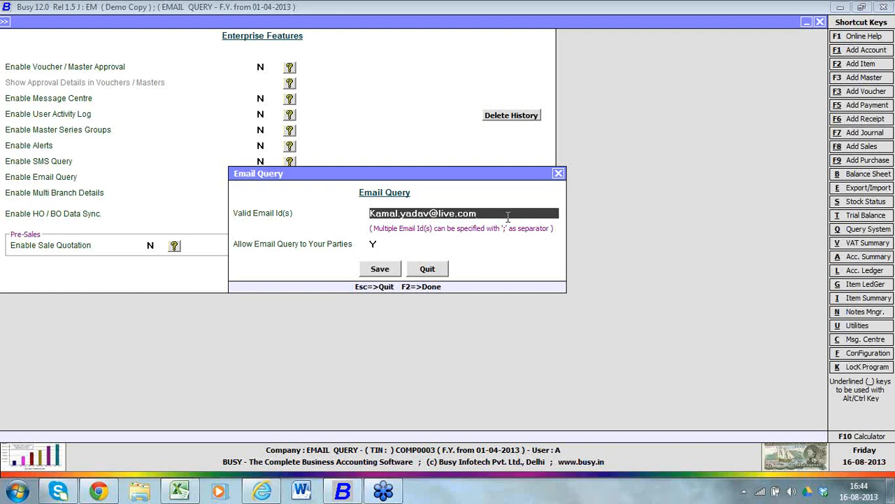
{"action": "left_click", "coordinate": [375, 249]}
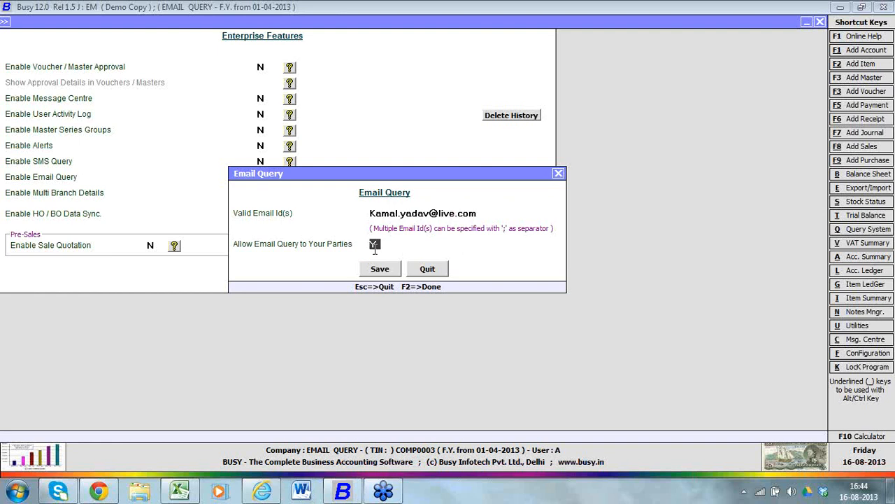
{"action": "type", "text": "N"}
{"action": "type", "text": "Y"}
{"action": "left_click", "coordinate": [380, 269]}
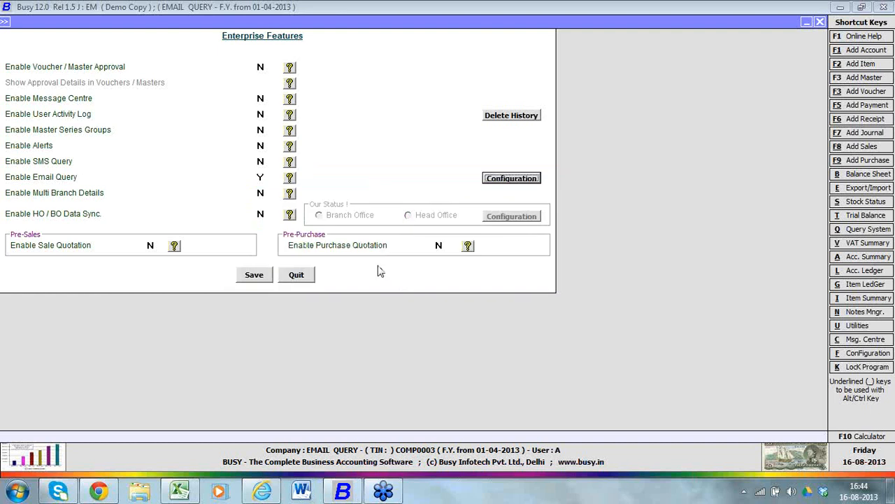
{"action": "left_click", "coordinate": [253, 278]}
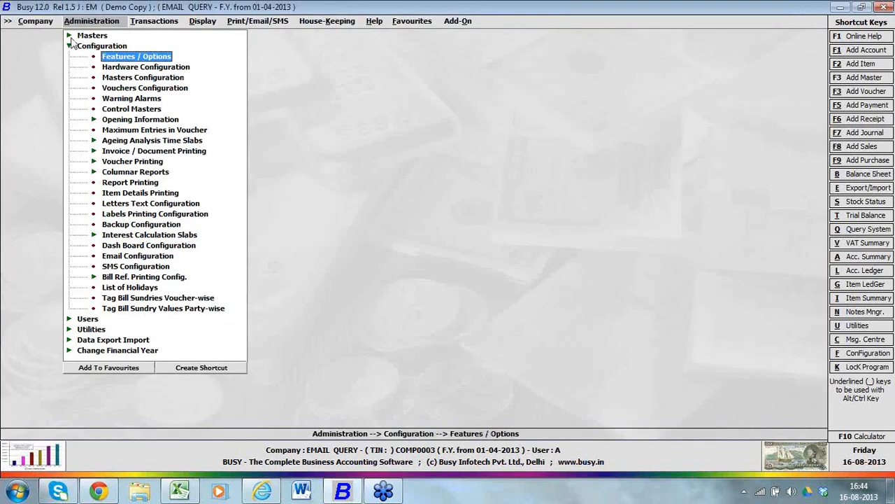
Step: Open the Sundry Debtors account with the alias Ky for modification in the account masters
{"action": "left_click", "coordinate": [71, 37]}
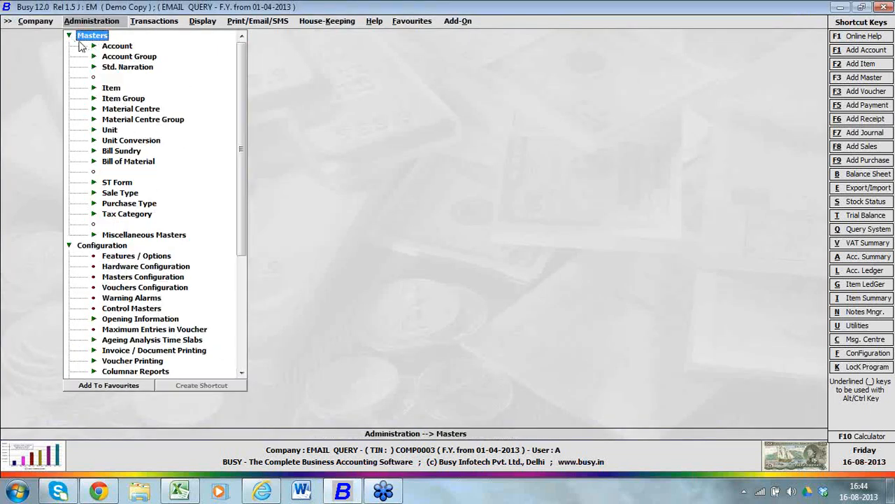
{"action": "left_click", "coordinate": [94, 46]}
{"action": "left_click", "coordinate": [136, 66]}
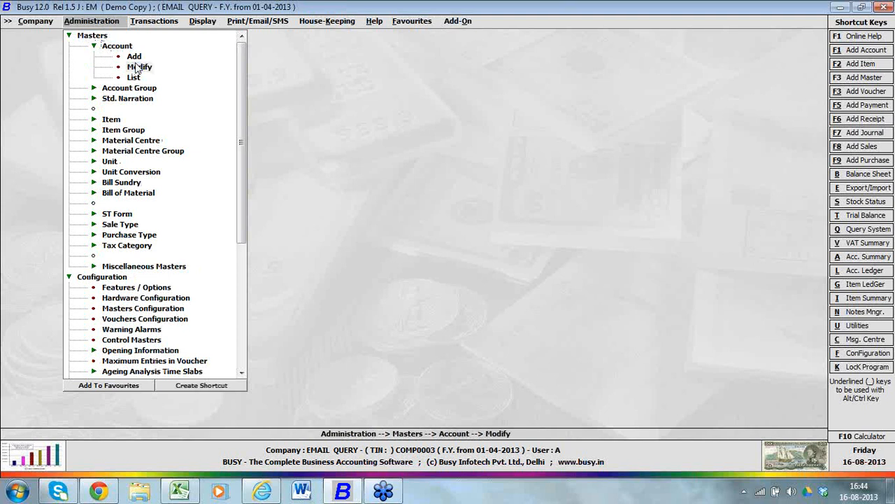
{"action": "type", "text": "k"}
{"action": "key", "text": "Return"}
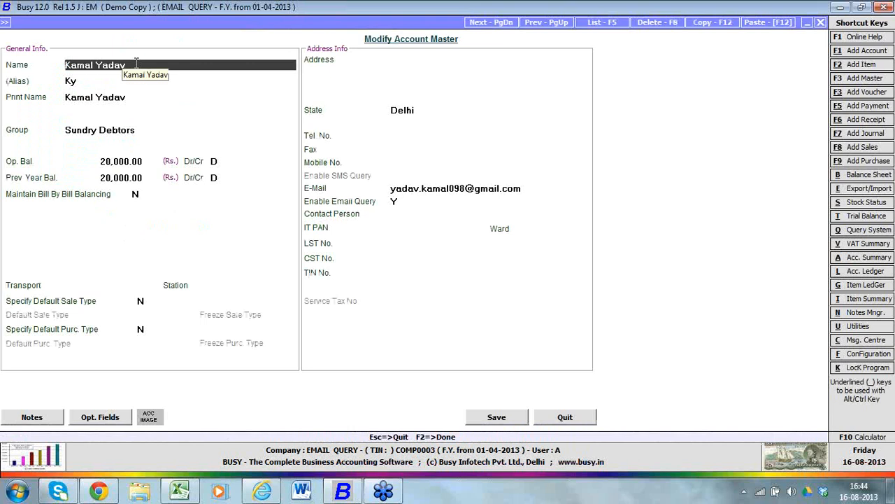
Step: Examine the account's alias, E-Mail and Enable Email Query fields, and leave the account master without saving
{"action": "left_click", "coordinate": [135, 81]}
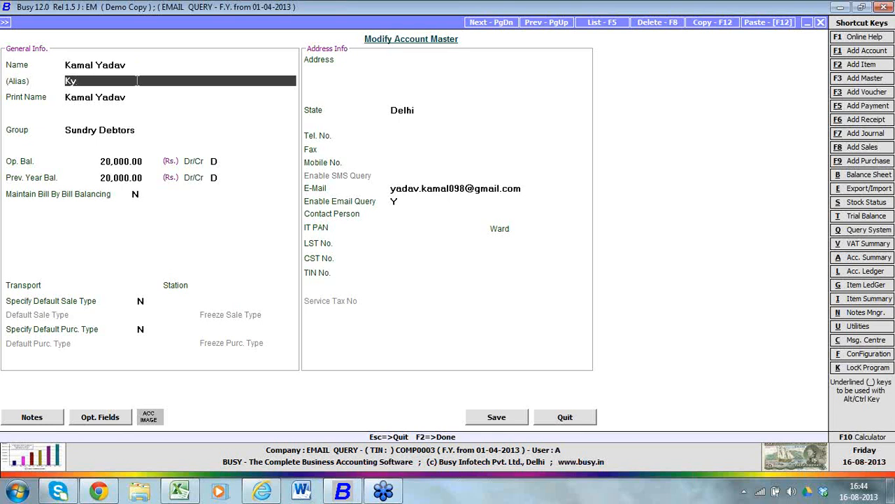
{"action": "left_click", "coordinate": [522, 189]}
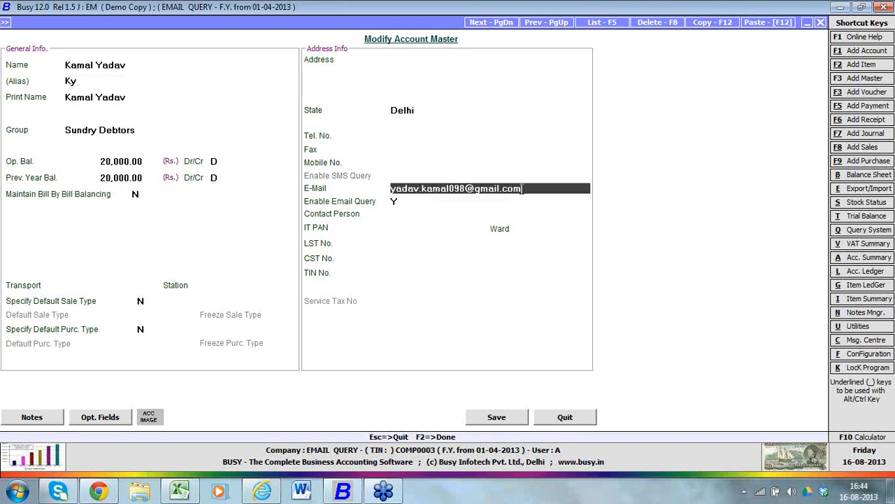
{"action": "left_click", "coordinate": [395, 202]}
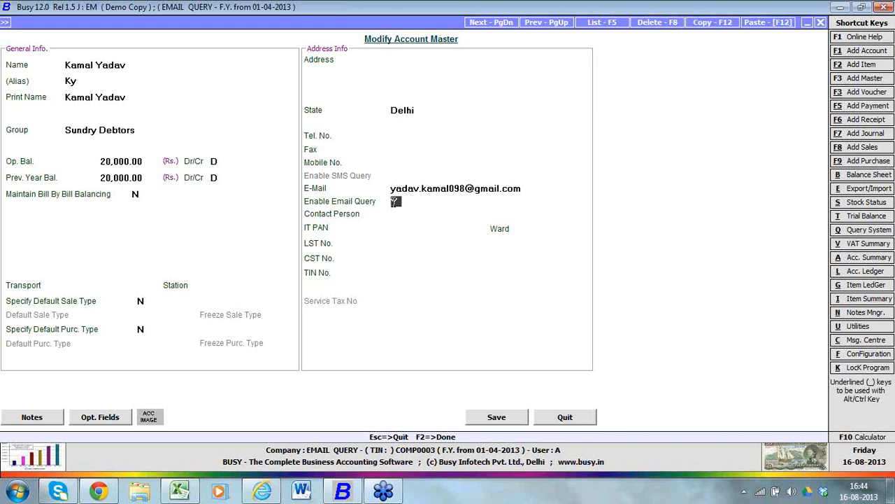
{"action": "type", "text": "N"}
{"action": "left_click", "coordinate": [549, 418]}
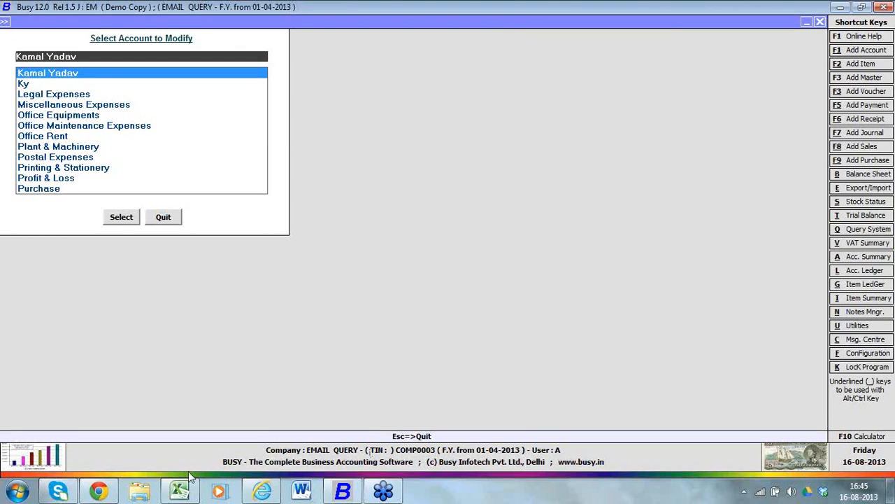
Step: Switch to Outlook and compose a new mail to the Busy query e-mail address with the subject "accledger ky"
{"action": "left_click", "coordinate": [99, 492]}
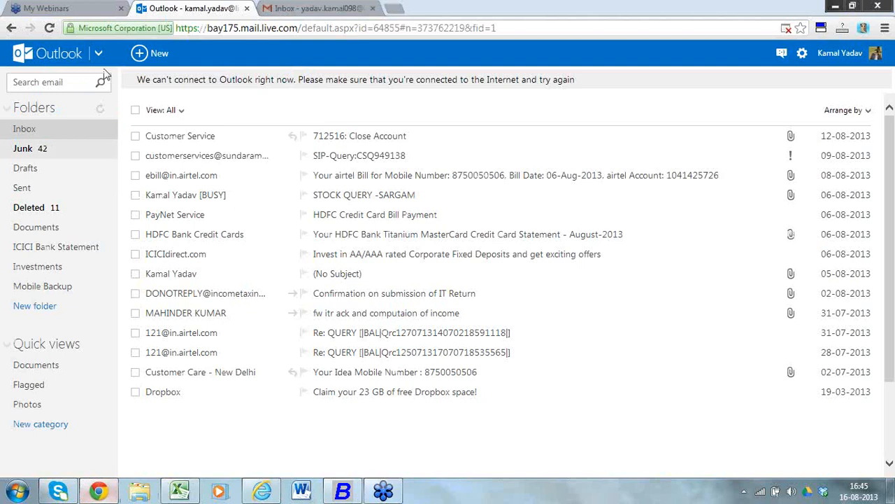
{"action": "left_click", "coordinate": [141, 55]}
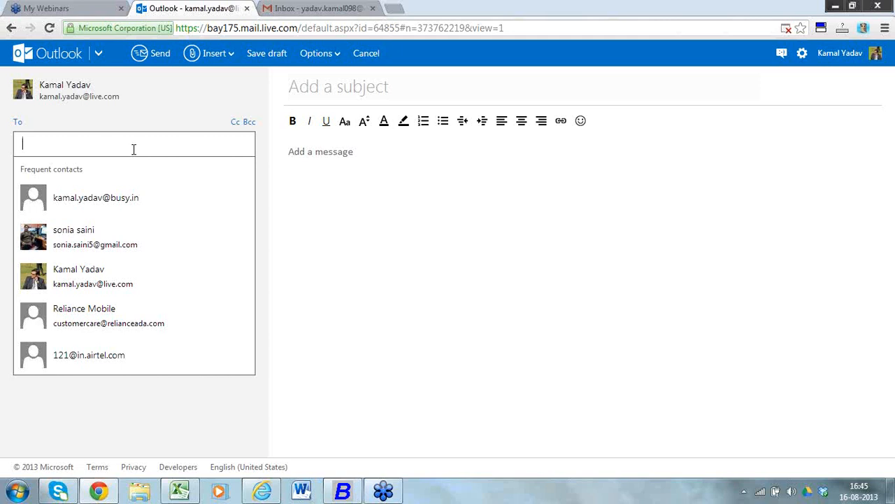
{"action": "type", "text": "busy"}
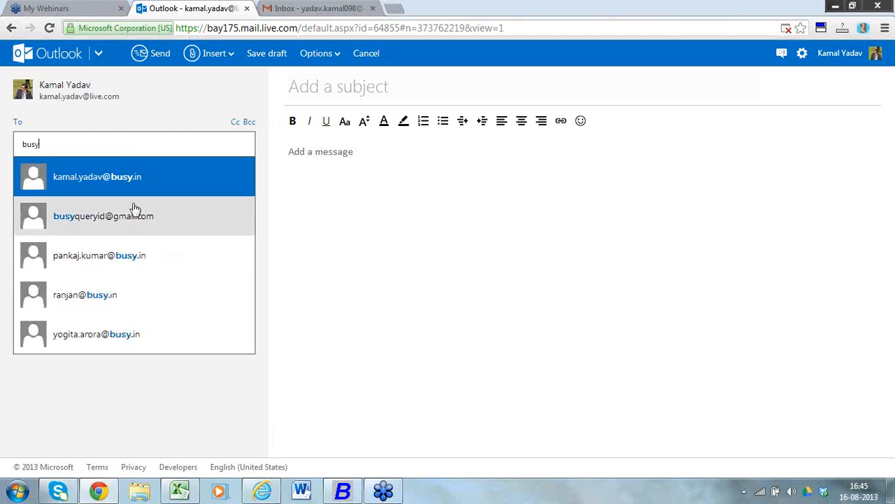
{"action": "left_click", "coordinate": [134, 212]}
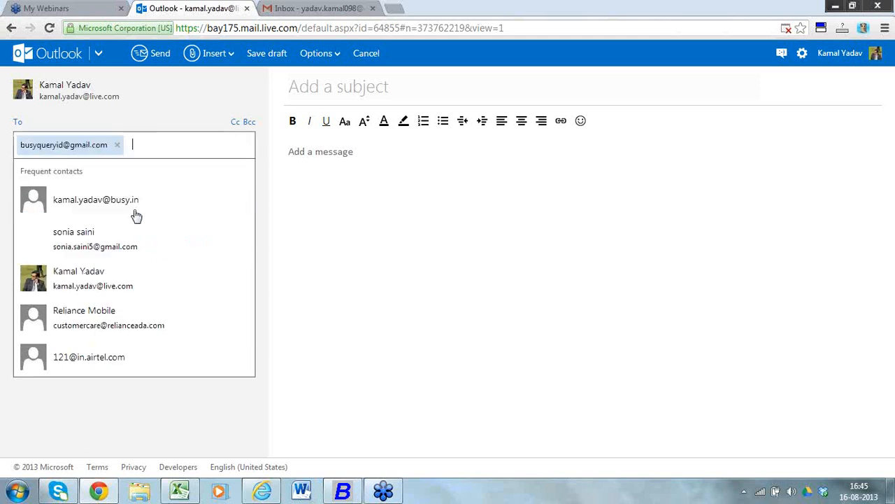
{"action": "left_click", "coordinate": [336, 98]}
{"action": "type", "text": "acc"}
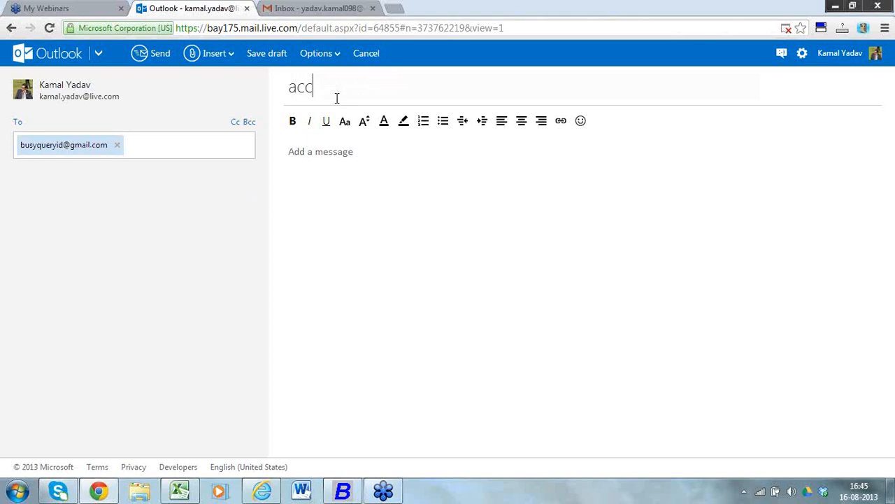
{"action": "type", "text": "ledger ky"}
{"action": "type", "text": "@comp0010"}
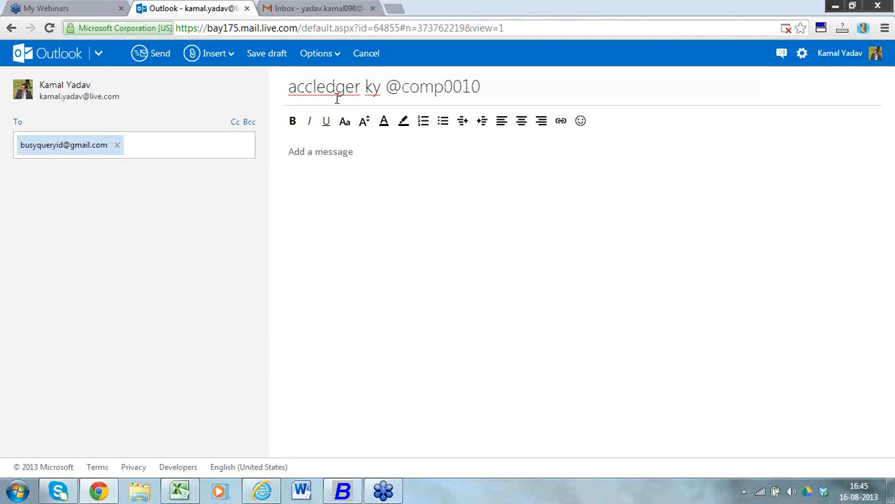
{"action": "key", "text": "BackSpace"}
{"action": "key", "text": "BackSpace"}
{"action": "key", "text": "BackSpace"}
{"action": "key", "text": "BackSpace"}
{"action": "type", "text": "1000"}
{"action": "key", "text": "BackSpace"}
{"action": "key", "text": "BackSpace"}
{"action": "key", "text": "BackSpace"}
{"action": "key", "text": "BackSpace"}
{"action": "type", "text": "0200"}
{"action": "key", "text": "BackSpace"}
{"action": "key", "text": "BackSpace"}
{"action": "key", "text": "BackSpace"}
{"action": "key", "text": "BackSpace"}
{"action": "key", "text": "BackSpace"}
{"action": "key", "text": "BackSpace"}
{"action": "key", "text": "BackSpace"}
{"action": "key", "text": "BackSpace"}
{"action": "key", "text": "BackSpace"}
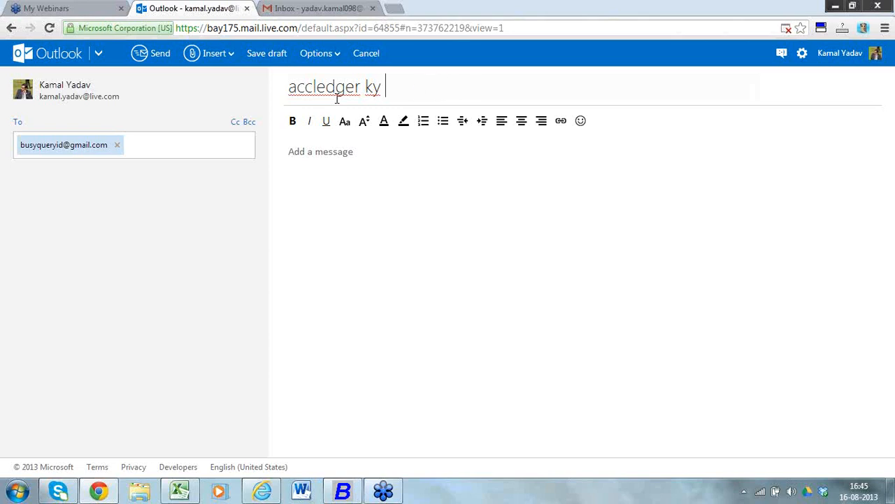
Step: Send the query mail and switch to Busy Server to examine the query's company code and status in the log
{"action": "left_click", "coordinate": [158, 54]}
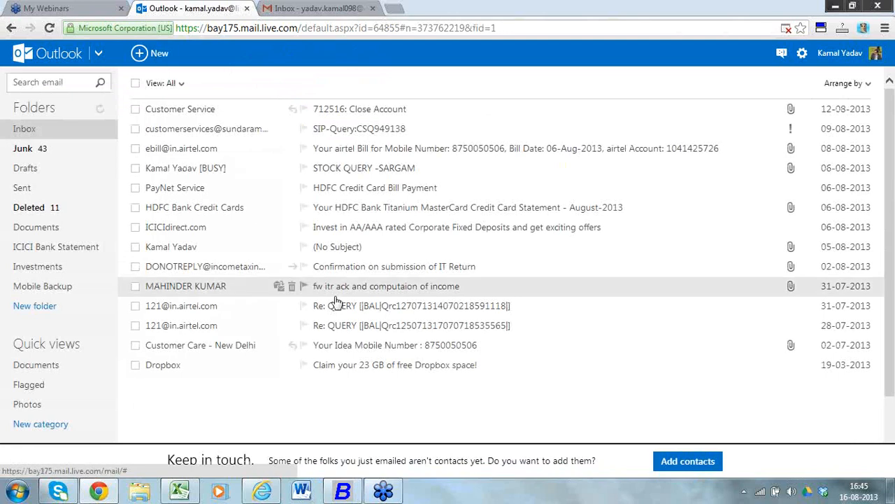
{"action": "left_click", "coordinate": [744, 491]}
{"action": "double_click", "coordinate": [733, 425]}
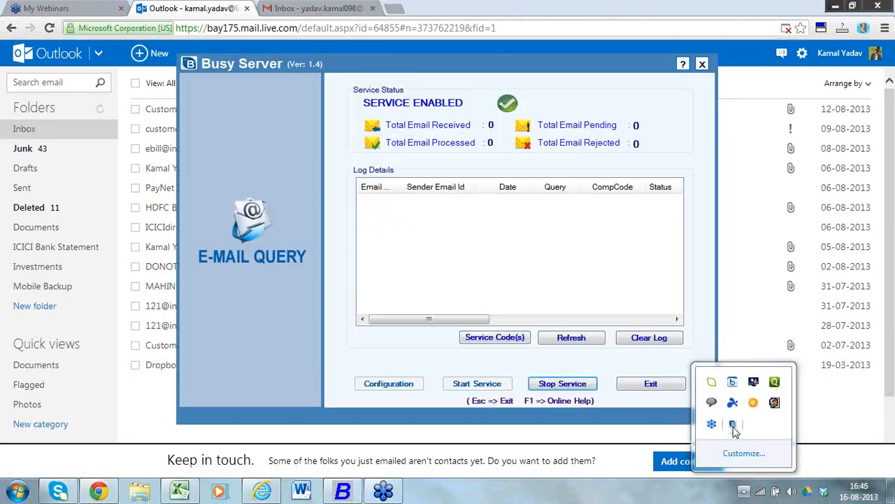
{"action": "left_click", "coordinate": [883, 34]}
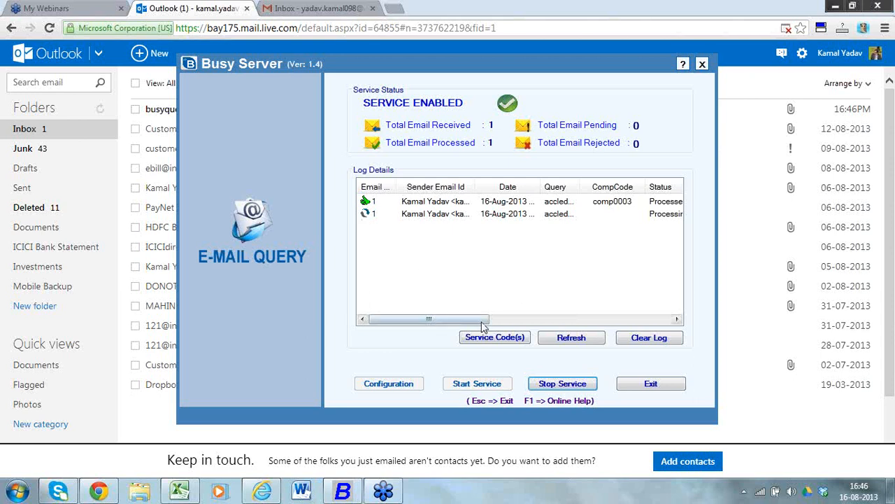
{"action": "left_click_drag", "start_coordinate": [483, 323], "coordinate": [534, 320]}
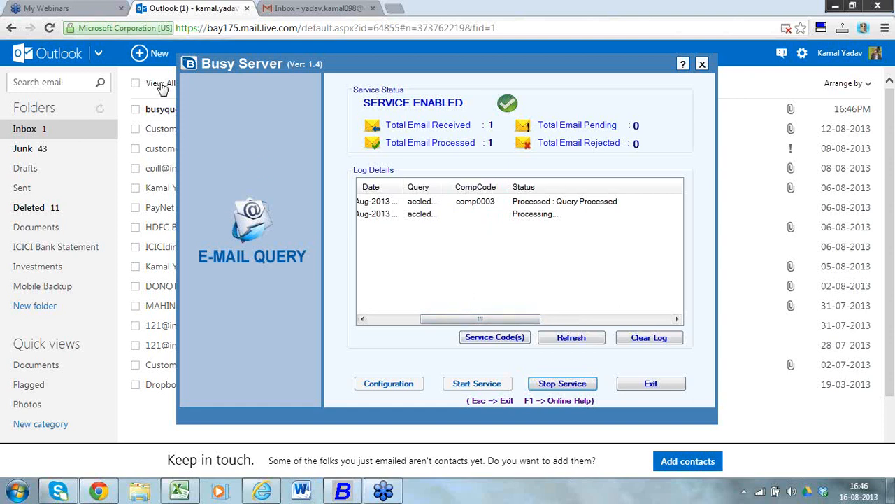
Step: Open the reply to the accledger ky request in Outlook, show its blocked content, and download and open Attachment.pdf
{"action": "left_click", "coordinate": [164, 115]}
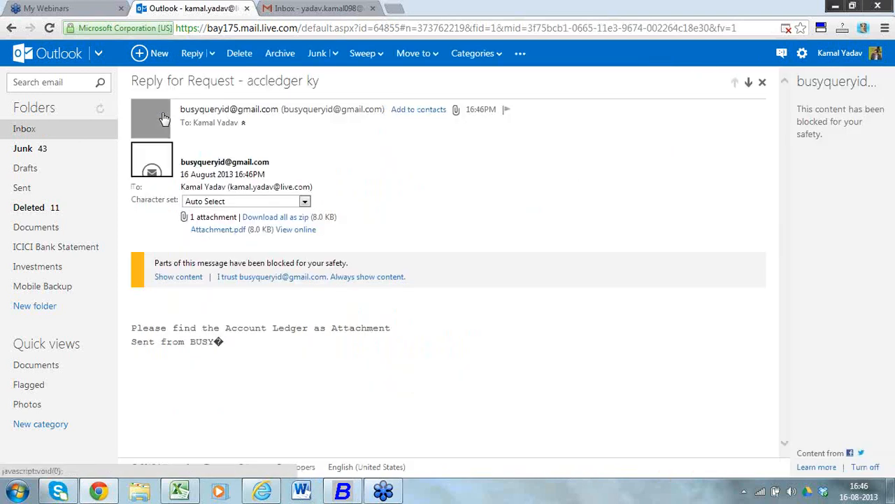
{"action": "left_click", "coordinate": [188, 278]}
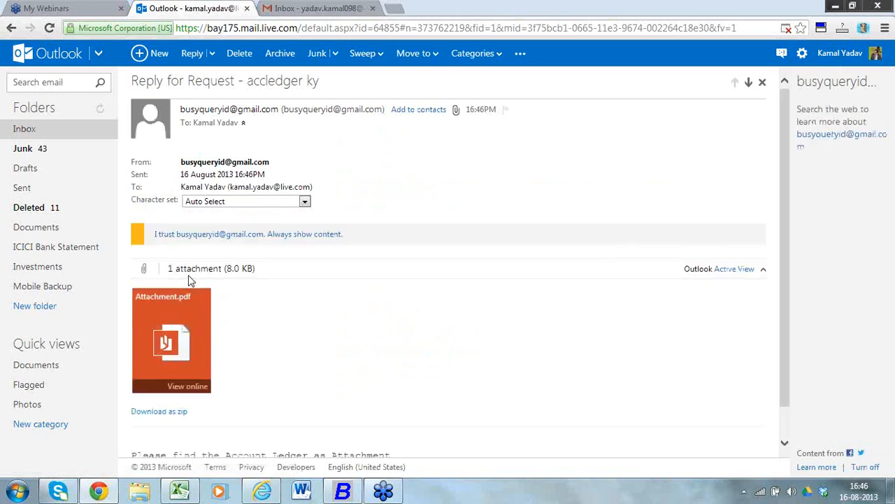
{"action": "left_click", "coordinate": [187, 341]}
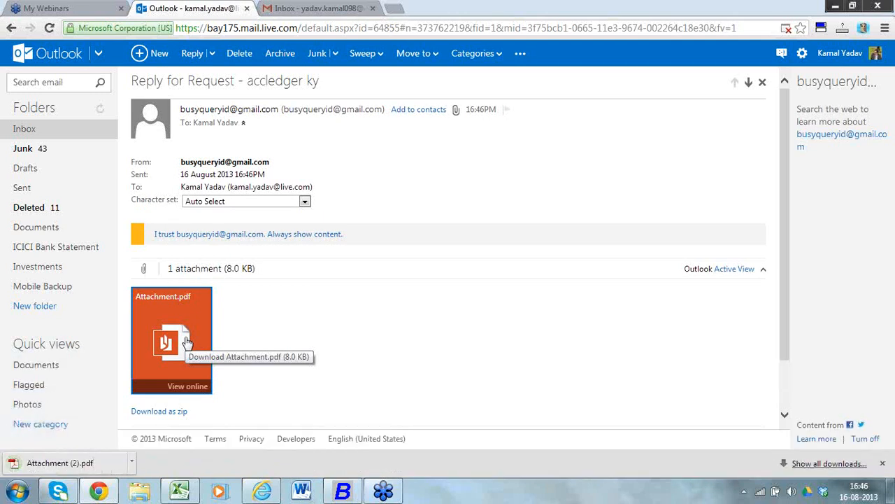
{"action": "left_click", "coordinate": [86, 462]}
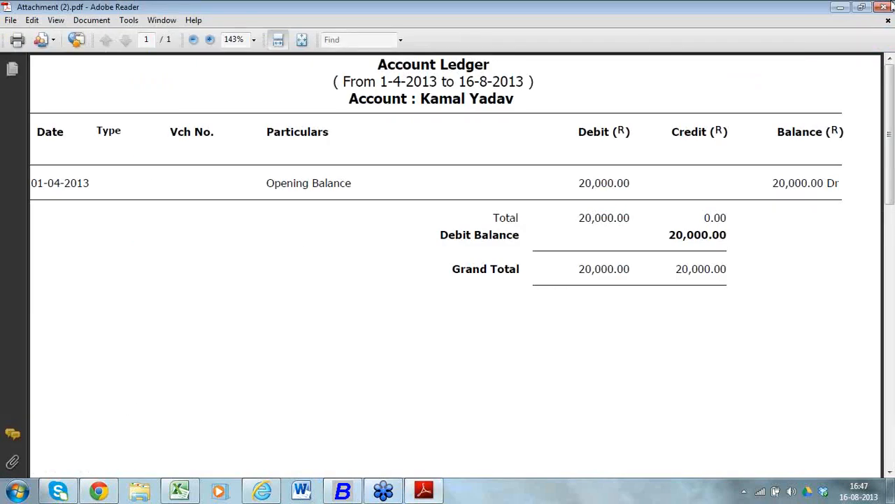
Step: Close the account ledger PDF and delete the reply to the accledger ky request in Outlook
{"action": "left_click", "coordinate": [885, 7]}
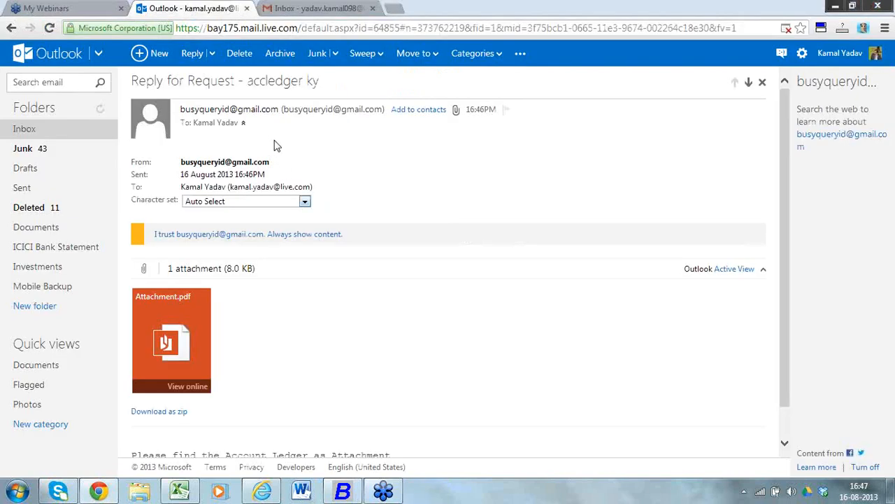
{"action": "left_click", "coordinate": [241, 63]}
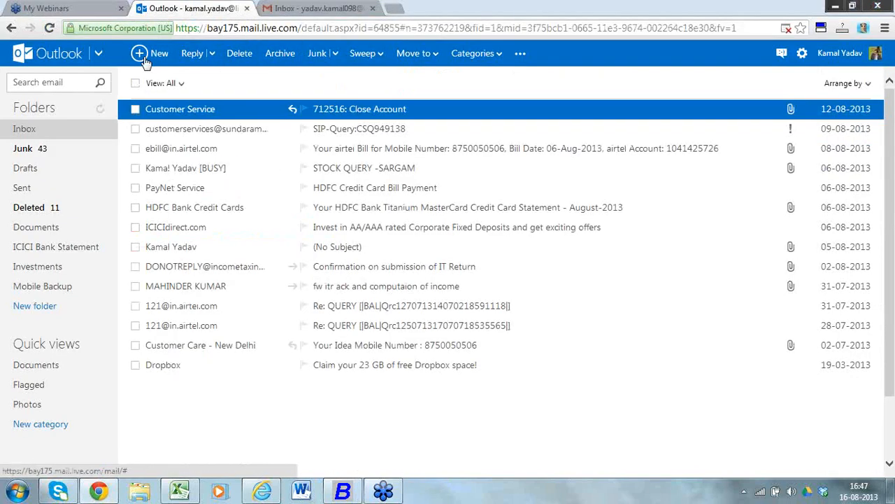
Step: Compose a new mail to the Busy query e-mail address and begin its subject with "daily"
{"action": "left_click", "coordinate": [145, 61]}
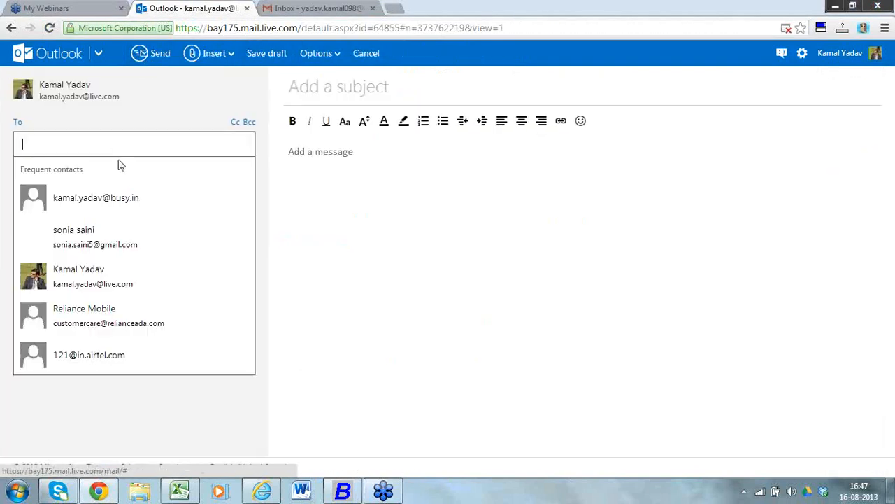
{"action": "type", "text": "busy"}
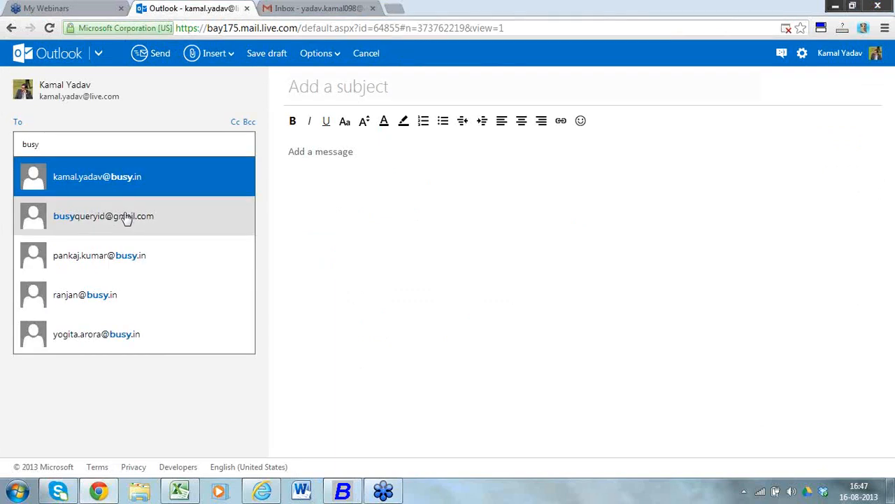
{"action": "left_click", "coordinate": [126, 217]}
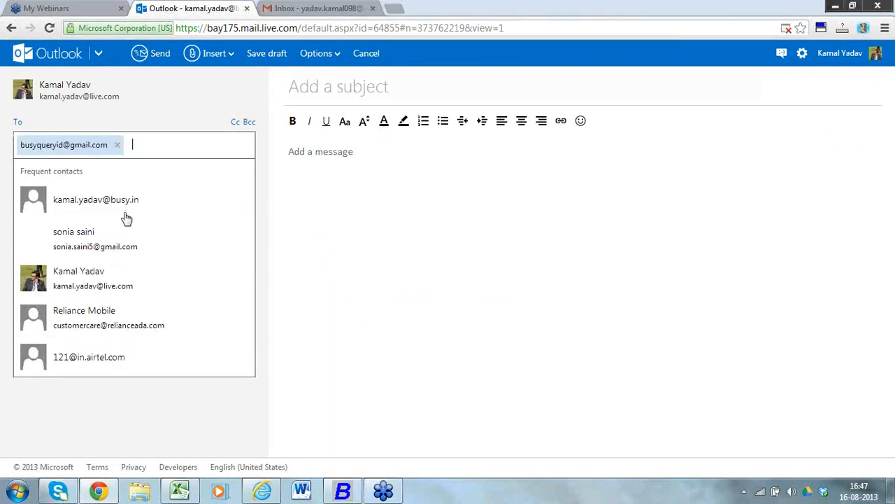
{"action": "left_click", "coordinate": [324, 93]}
{"action": "type", "text": "daily"}
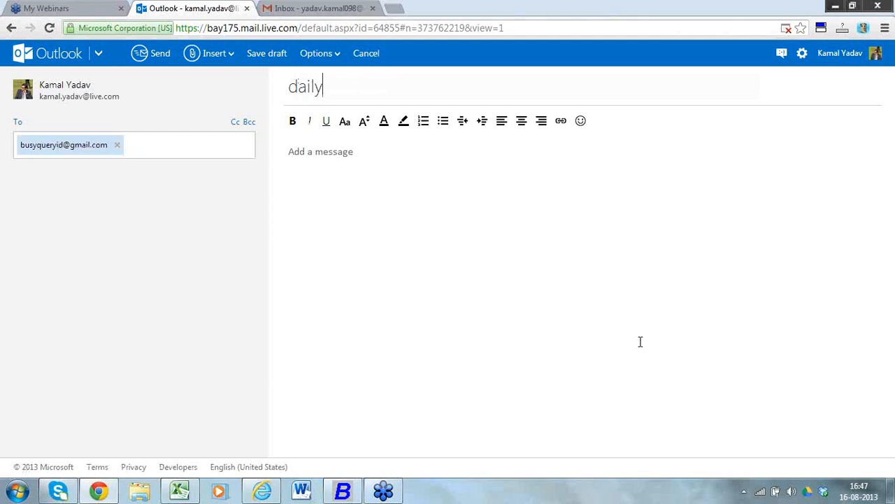
Step: Switch to Busy Server and display its service codes to look up the daily sales code
{"action": "left_click", "coordinate": [743, 491]}
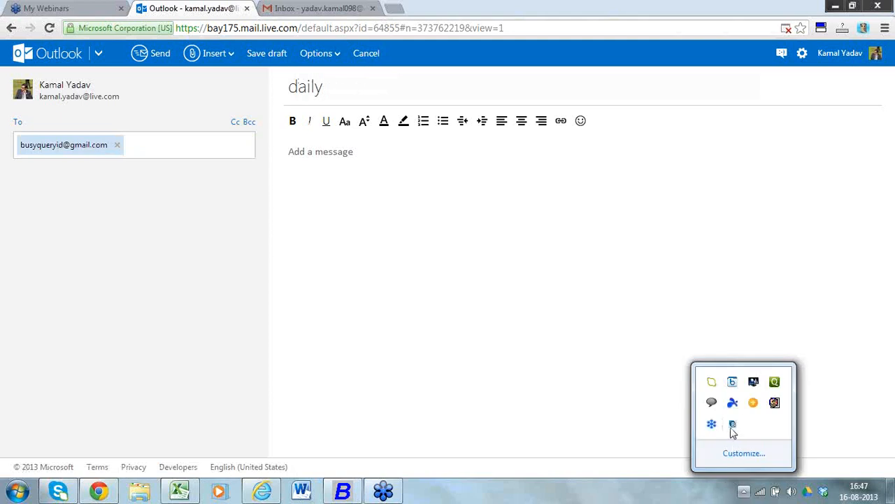
{"action": "double_click", "coordinate": [732, 424]}
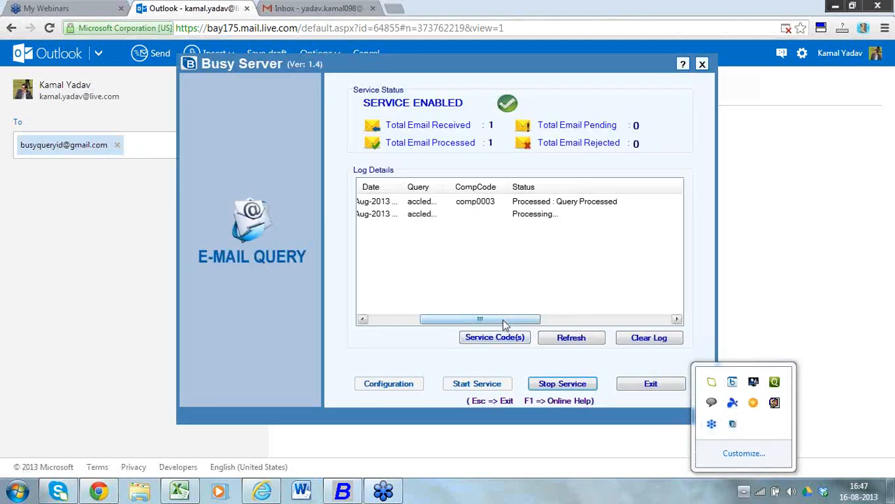
{"action": "left_click", "coordinate": [512, 341]}
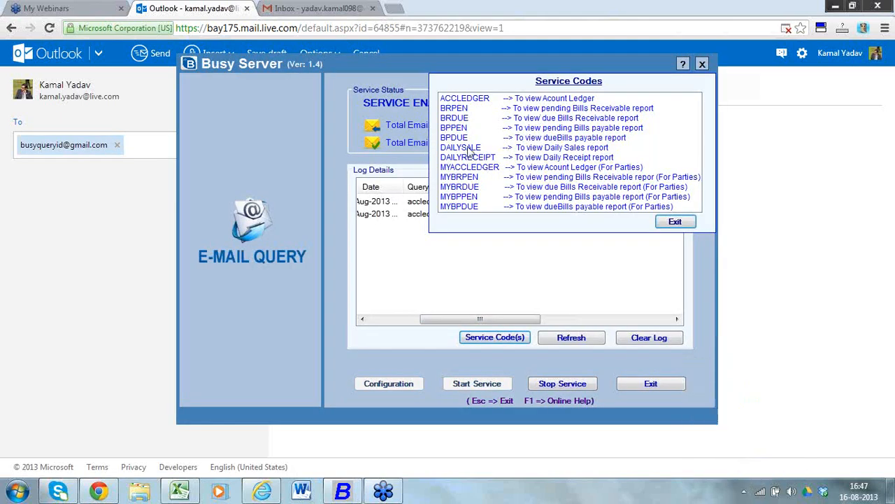
Step: Return to the Outlook mail, complete its subject as "dailysale" and send the query
{"action": "left_click", "coordinate": [166, 140]}
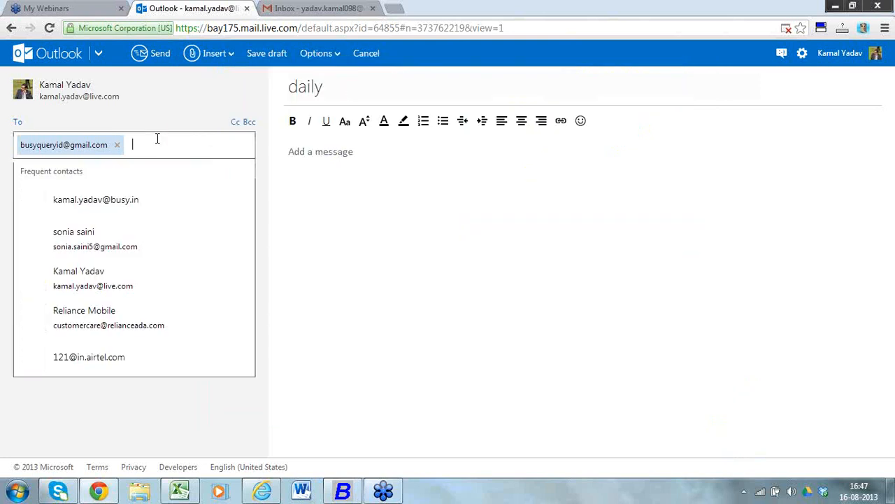
{"action": "left_click", "coordinate": [345, 91]}
{"action": "type", "text": "sale"}
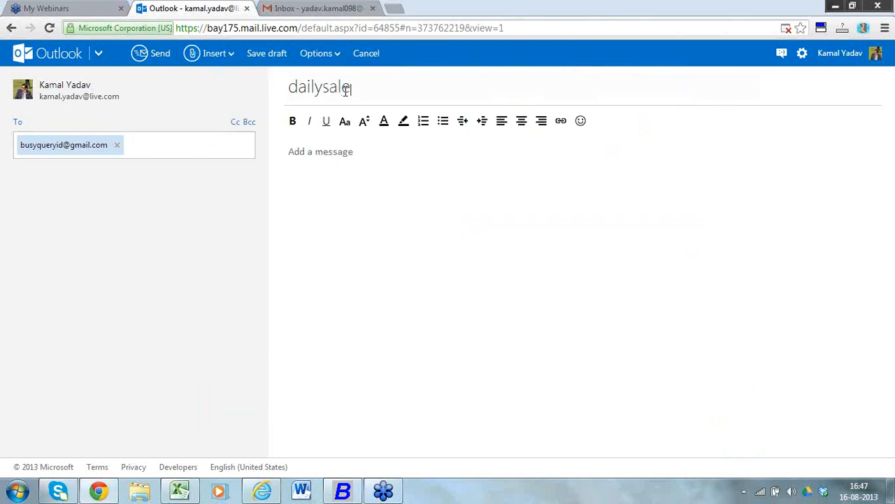
{"action": "type", "text": "s"}
{"action": "key", "text": "BackSpace"}
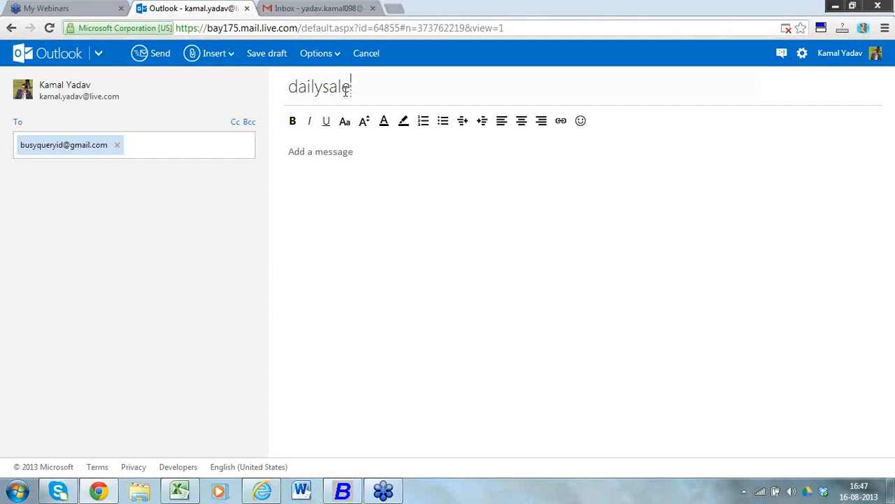
{"action": "left_click", "coordinate": [142, 55]}
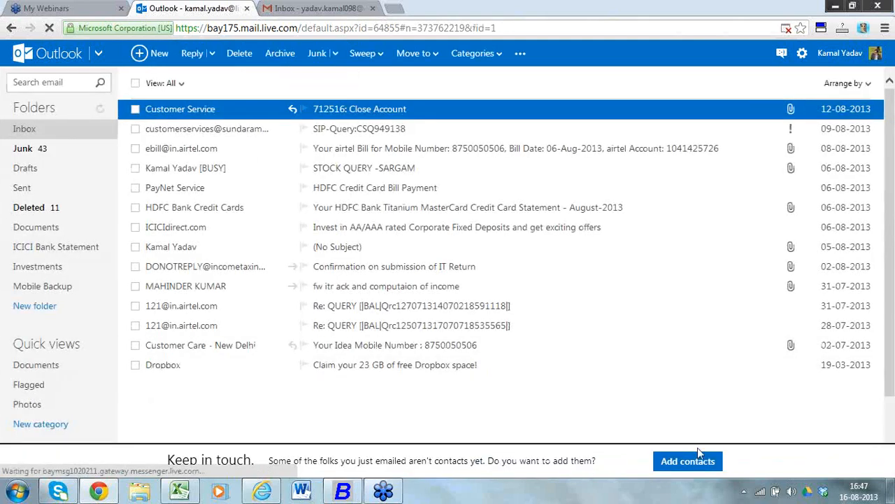
Step: Switch to Busy Server, close the service codes list and examine the first columns of the e-mail query log
{"action": "left_click", "coordinate": [743, 492]}
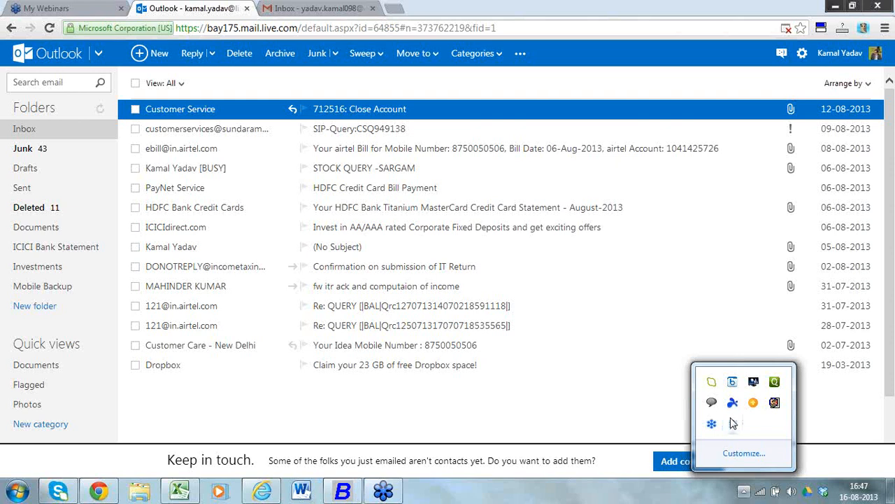
{"action": "left_click", "coordinate": [732, 423]}
{"action": "left_click", "coordinate": [675, 221]}
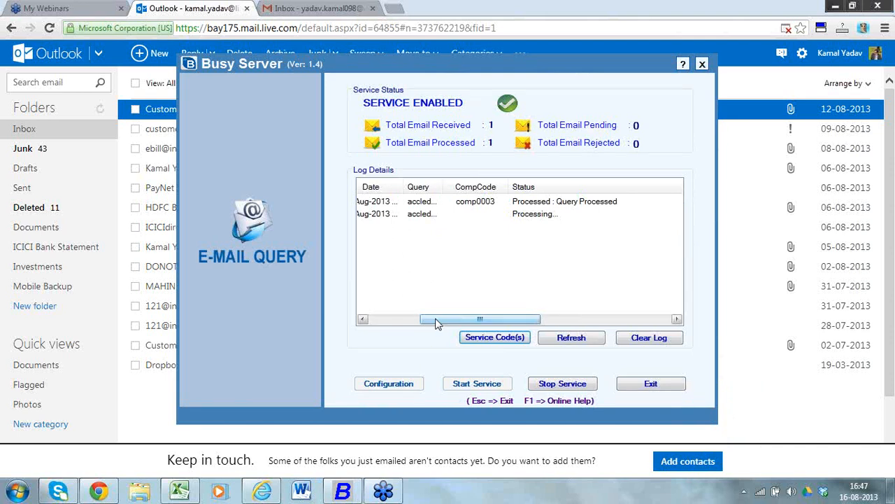
{"action": "left_click_drag", "start_coordinate": [437, 323], "coordinate": [380, 333]}
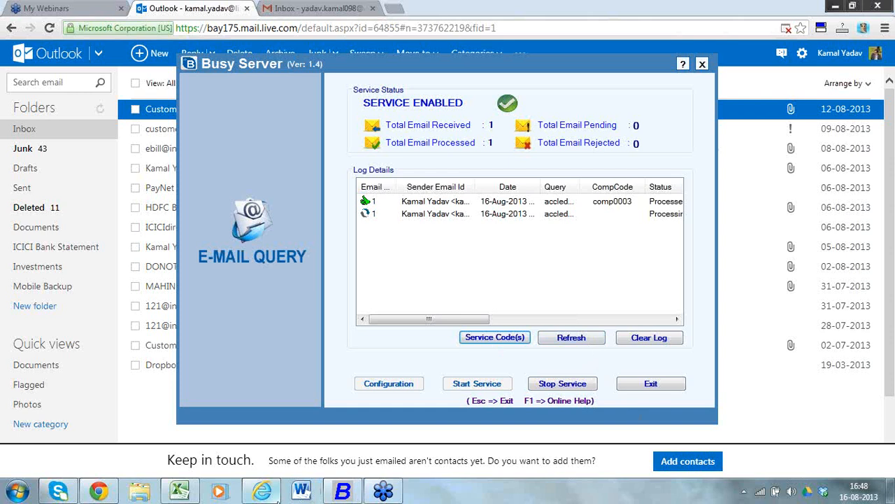
Step: Check the query account's Gmail inbox in Internet Explorer and examine the dailysale query's log entries in Busy Server
{"action": "left_click", "coordinate": [278, 499]}
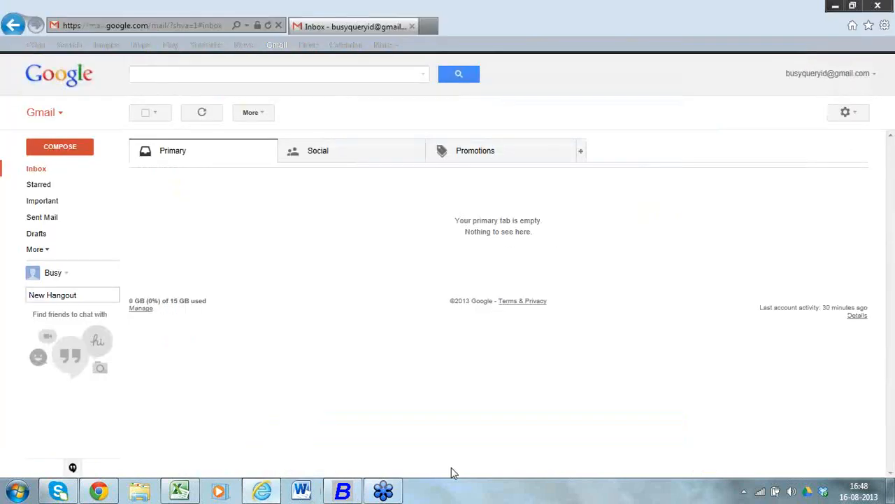
{"action": "left_click", "coordinate": [744, 492]}
{"action": "double_click", "coordinate": [732, 424]}
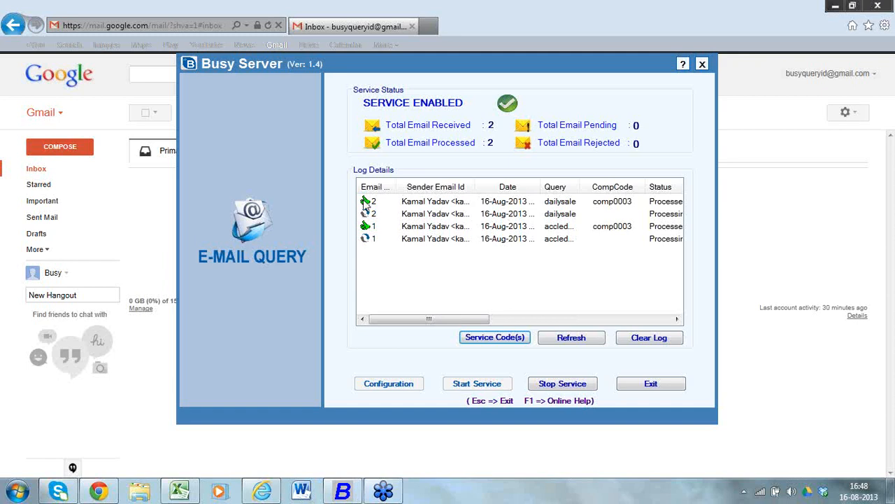
{"action": "left_click", "coordinate": [551, 320]}
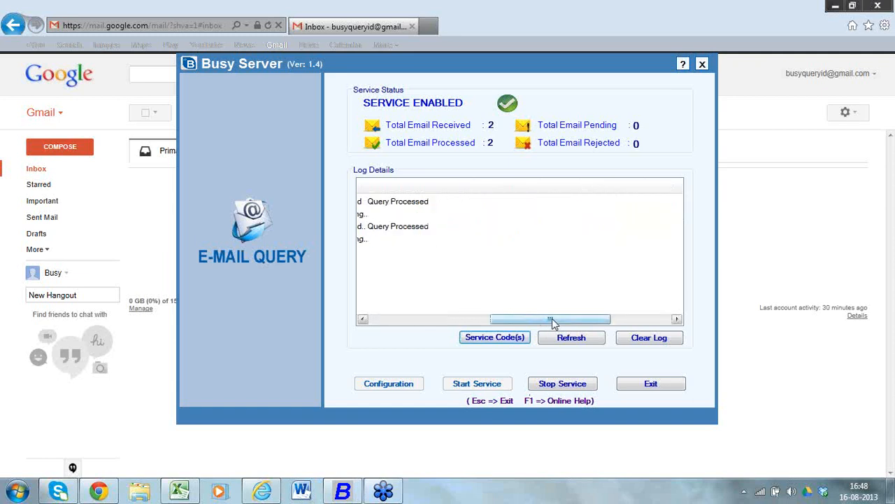
{"action": "left_click", "coordinate": [384, 323]}
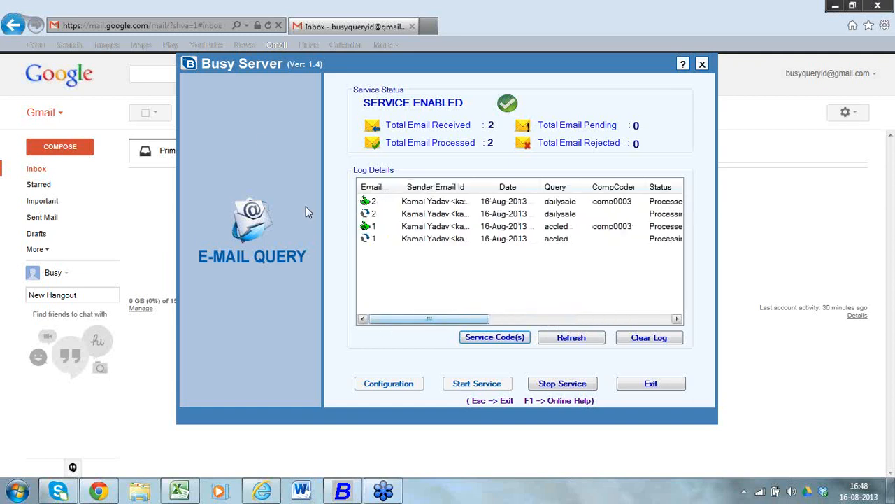
Step: Switch to the Gmail inbox in Chrome and start a new message to the Busy query e-mail address
{"action": "left_click", "coordinate": [99, 490]}
{"action": "left_click", "coordinate": [288, 6]}
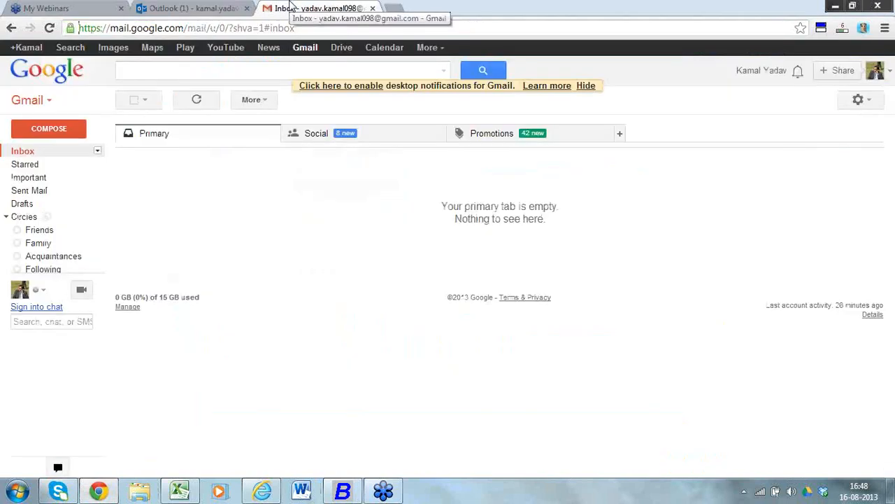
{"action": "left_click", "coordinate": [51, 133]}
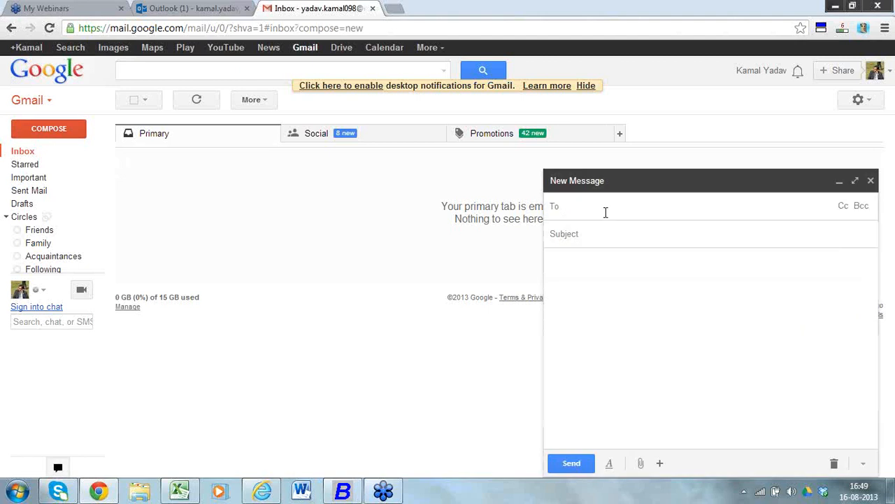
{"action": "type", "text": "busy"}
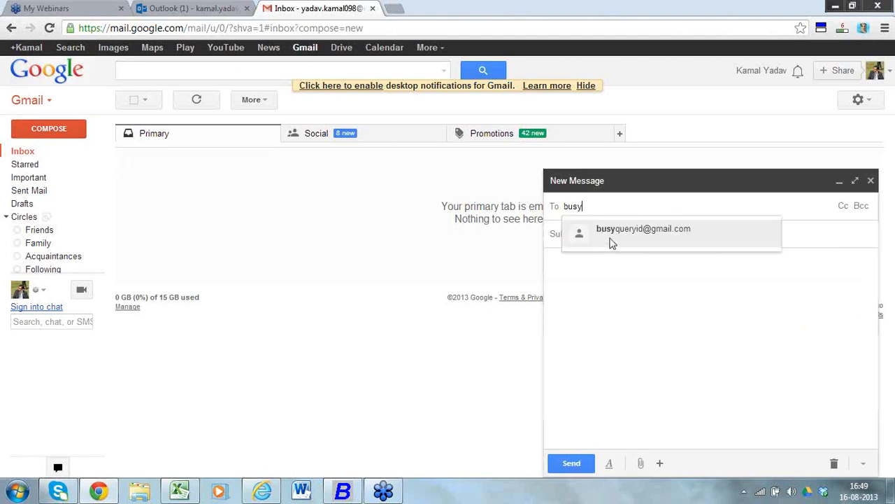
{"action": "left_click", "coordinate": [611, 241]}
{"action": "left_click", "coordinate": [610, 238]}
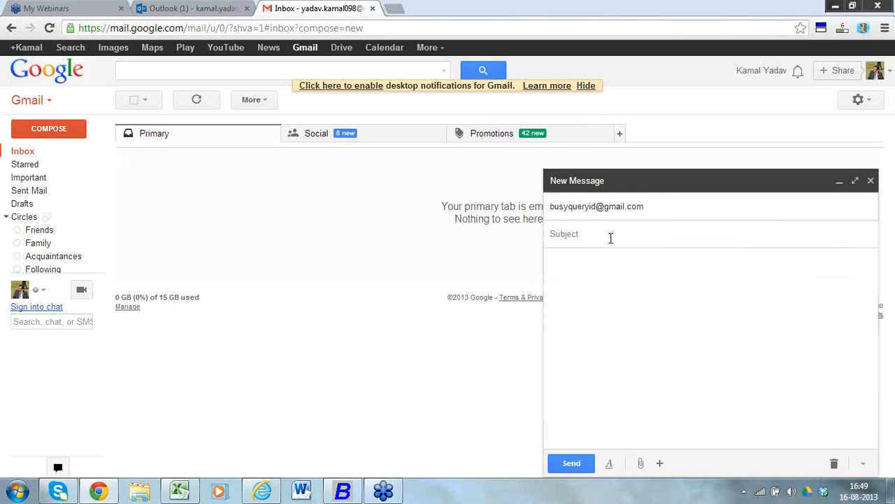
Step: Enter "accledger ky" as the message subject and send the query from Gmail
{"action": "type", "text": "m"}
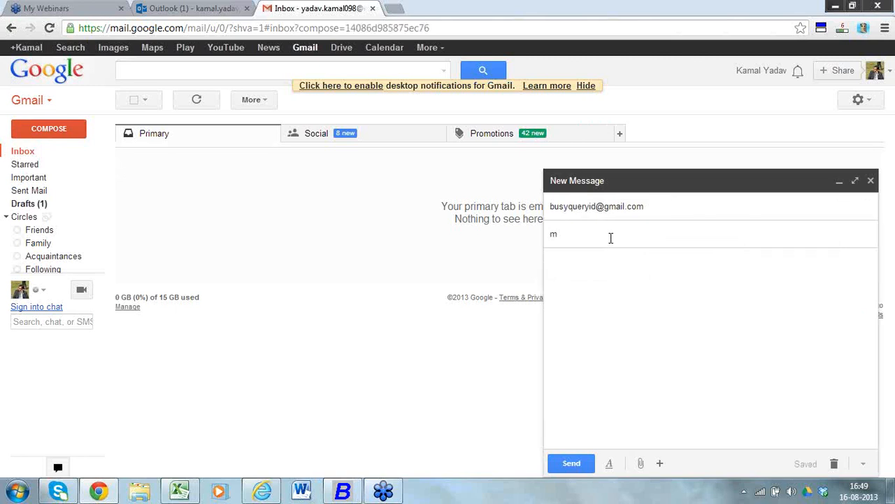
{"action": "key", "text": "BackSpace"}
{"action": "type", "text": "acciadger"}
{"action": "key", "text": "BackSpace"}
{"action": "key", "text": "BackSpace"}
{"action": "key", "text": "BackSpace"}
{"action": "key", "text": "BackSpace"}
{"action": "key", "text": "BackSpace"}
{"action": "key", "text": "BackSpace"}
{"action": "type", "text": "edger ky"}
{"action": "left_click", "coordinate": [566, 465]}
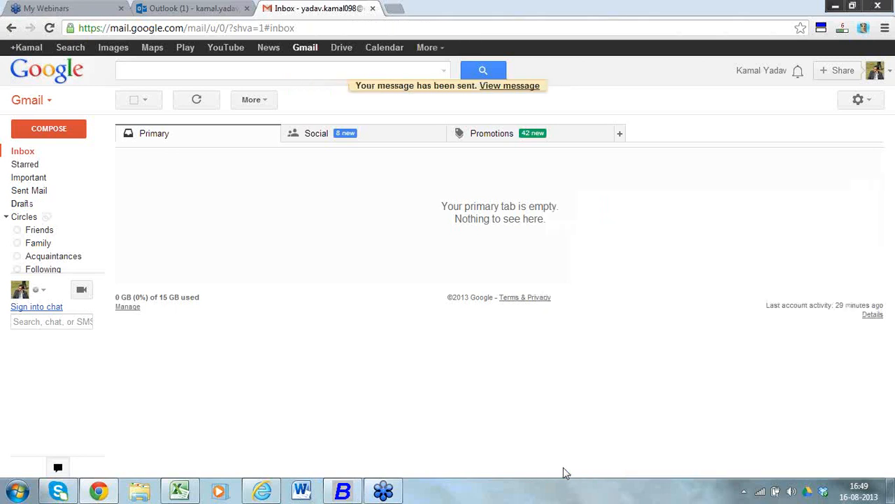
Step: Switch to Busy Server, widen the log's Date column and examine the processing times of the dailysale query
{"action": "left_click", "coordinate": [744, 491]}
{"action": "double_click", "coordinate": [732, 423]}
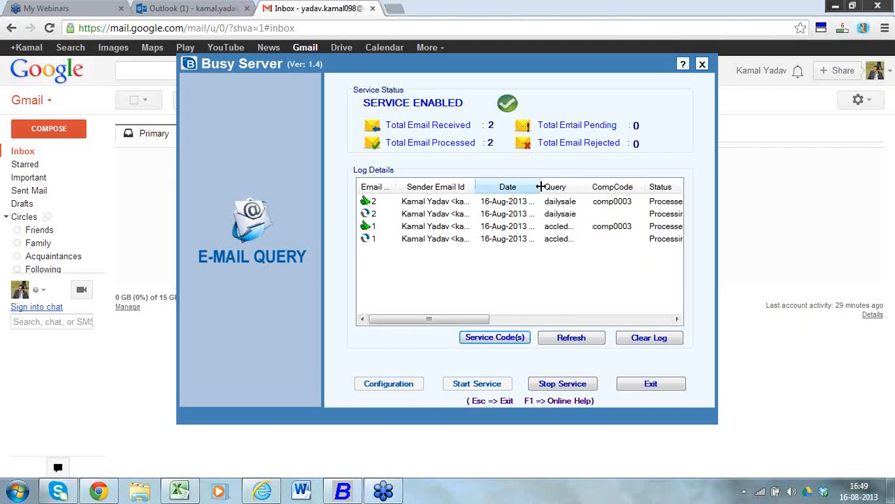
{"action": "left_click_drag", "start_coordinate": [540, 187], "coordinate": [583, 194]}
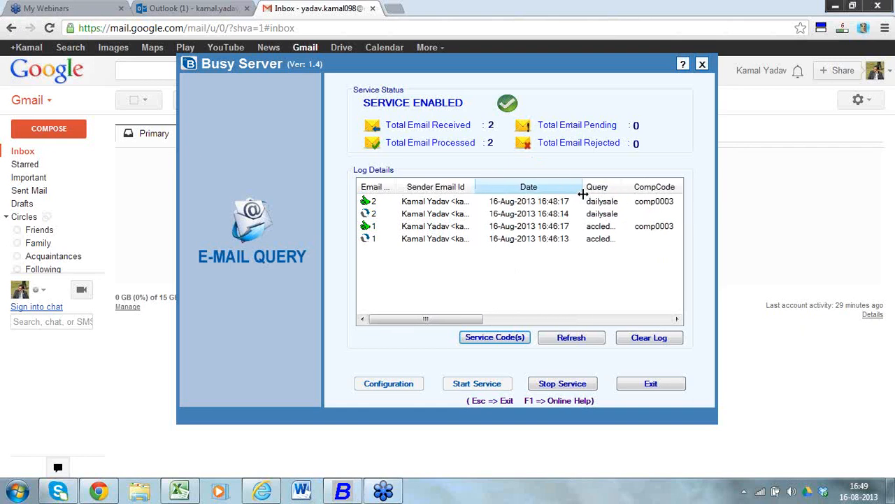
{"action": "left_click", "coordinate": [586, 201]}
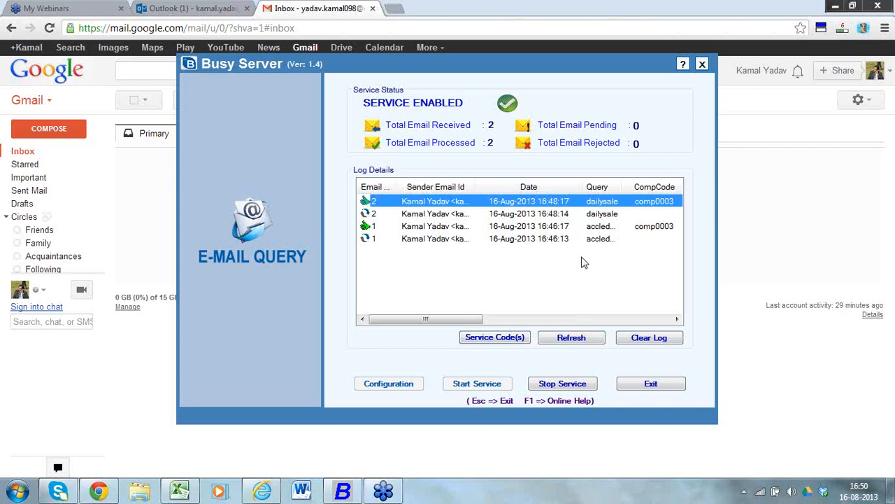
{"action": "left_click", "coordinate": [552, 266]}
Step: Open the reply to the dailysale request in Outlook, and download and open its Attachment.pdf
{"action": "left_click", "coordinate": [189, 8]}
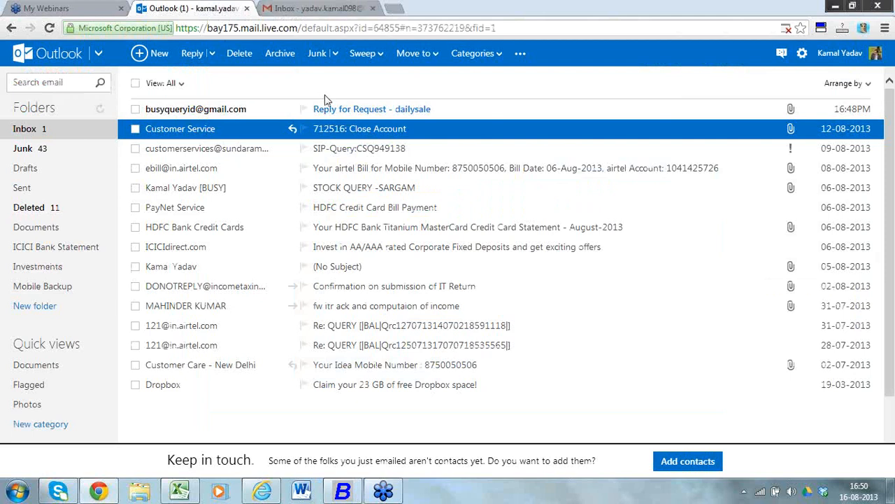
{"action": "left_click", "coordinate": [338, 111]}
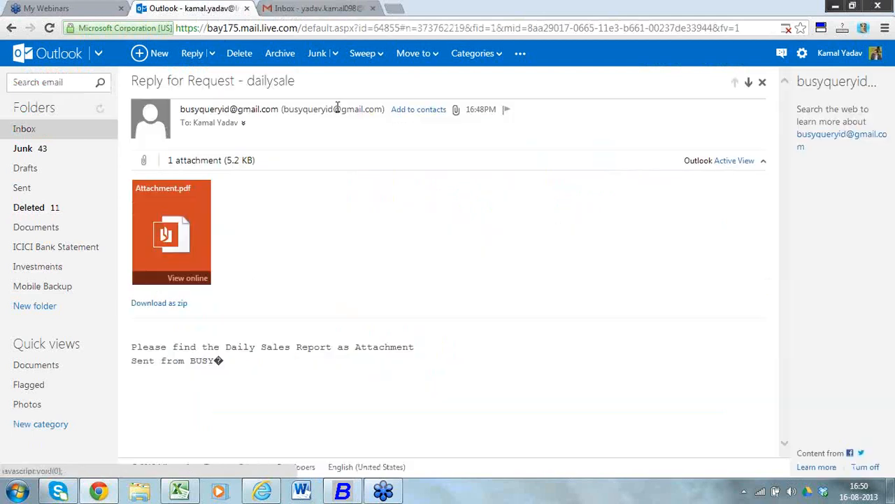
{"action": "left_click", "coordinate": [177, 243]}
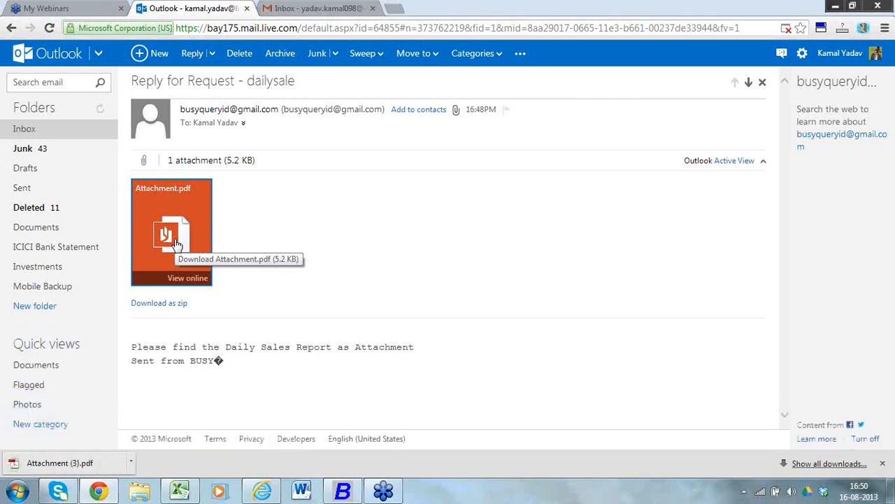
{"action": "left_click", "coordinate": [70, 465]}
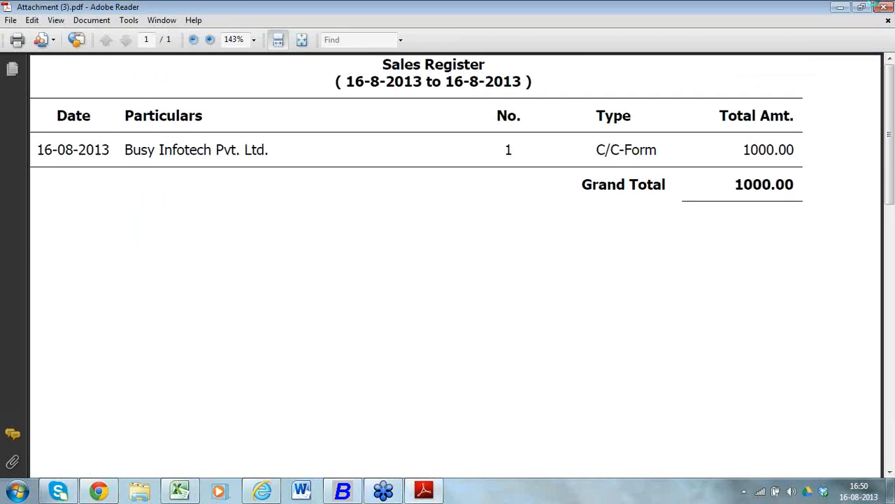
Step: Close the PDF, switch to Gmail, and examine the status of the Gmail accledger query in Busy Server's E-Mail Query log
{"action": "left_click", "coordinate": [879, 6]}
{"action": "left_click", "coordinate": [318, 8]}
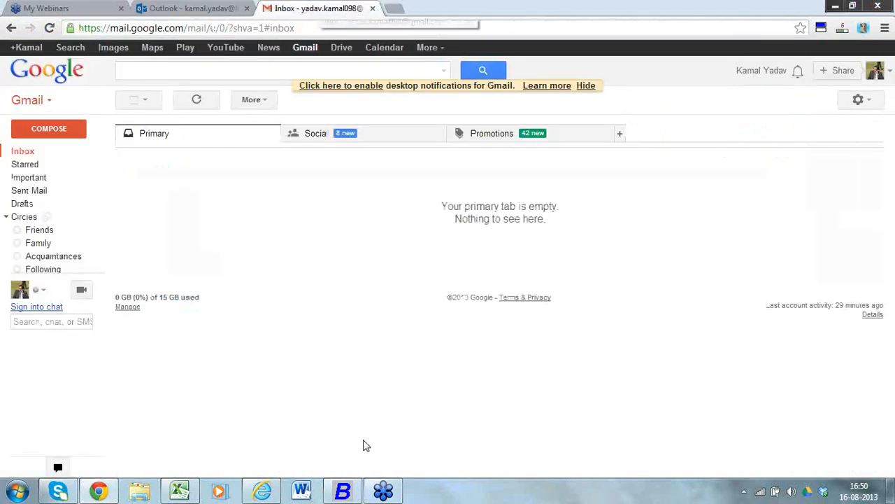
{"action": "left_click", "coordinate": [745, 492]}
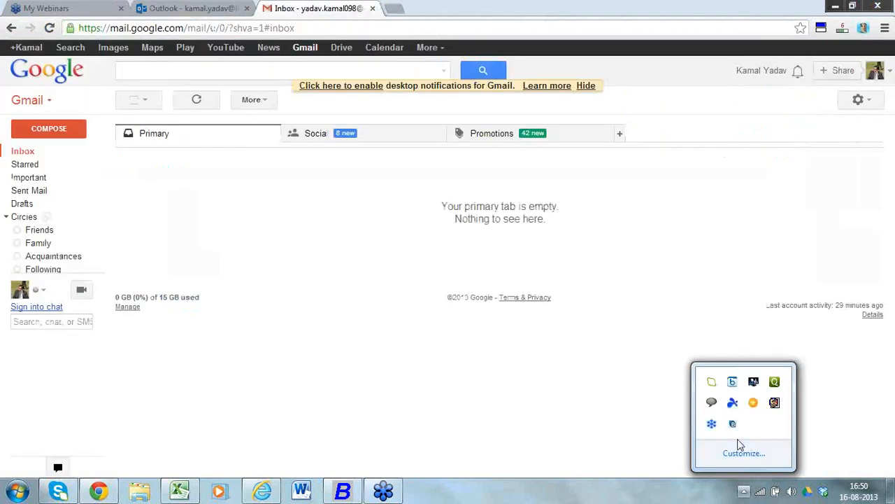
{"action": "left_click", "coordinate": [733, 424]}
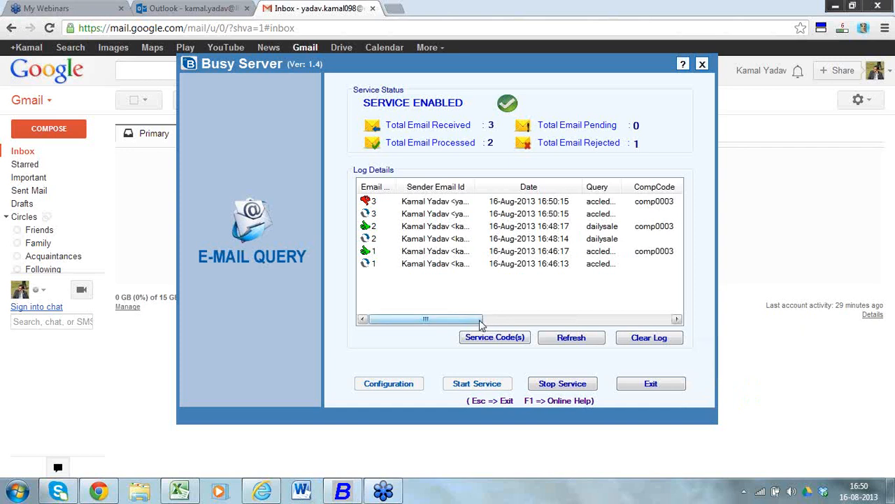
{"action": "left_click_drag", "start_coordinate": [480, 323], "coordinate": [549, 310]}
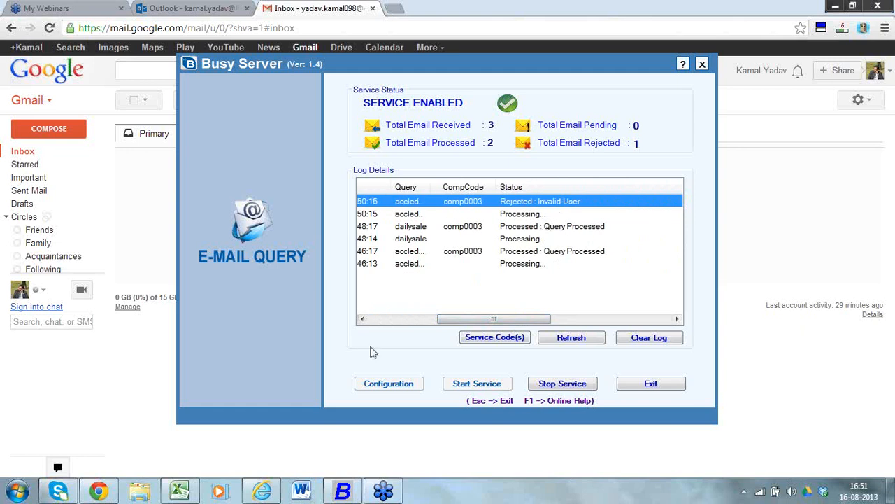
Step: Clear the E-Mail Query log
{"action": "left_click", "coordinate": [649, 338]}
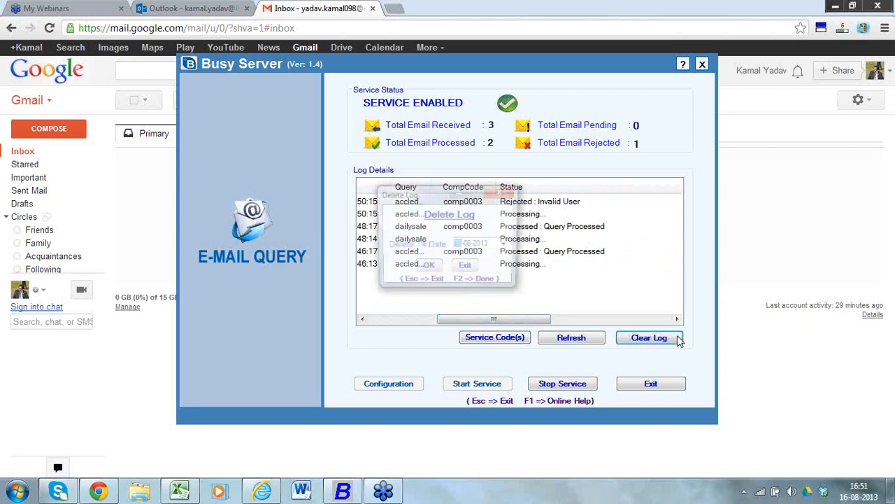
{"action": "left_click", "coordinate": [432, 270]}
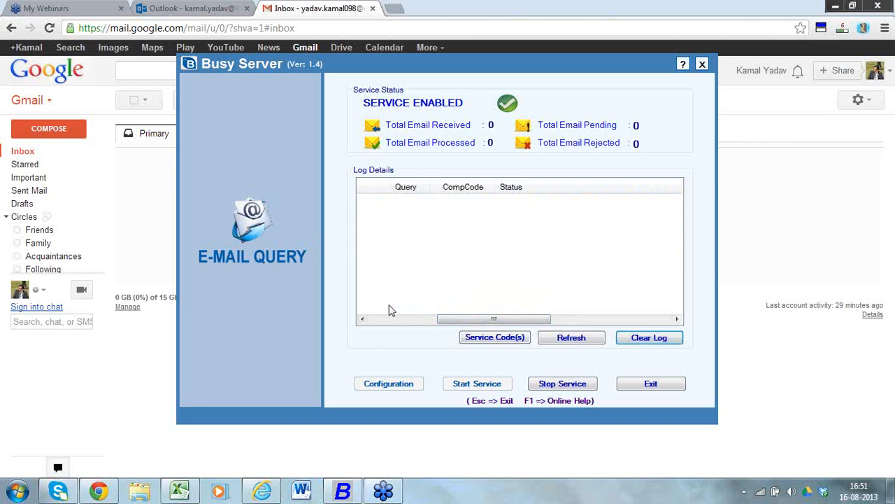
{"action": "left_click", "coordinate": [386, 322]}
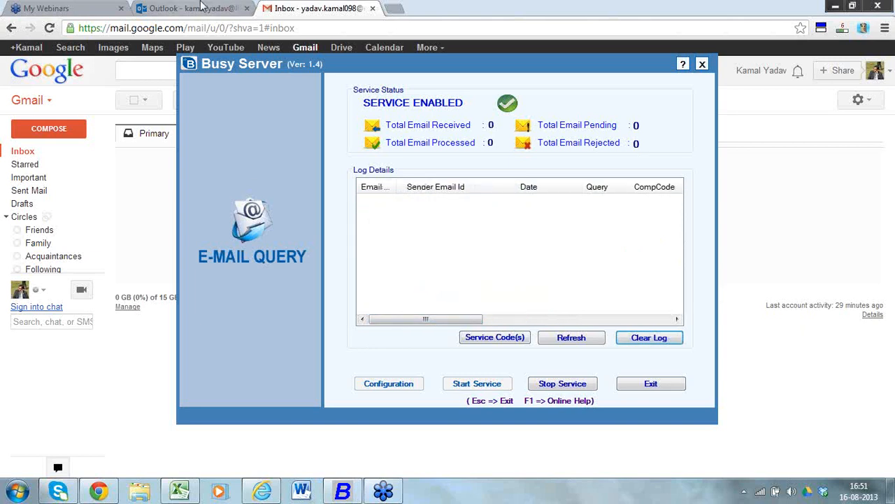
Step: Send a new Gmail message with the subject "myaccledger" to the Busy query e-mail address
{"action": "left_click", "coordinate": [202, 7]}
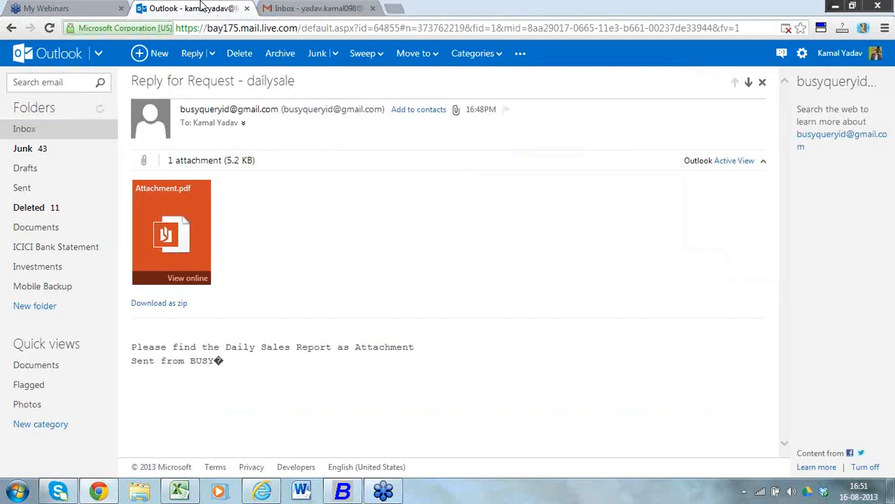
{"action": "left_click", "coordinate": [292, 8]}
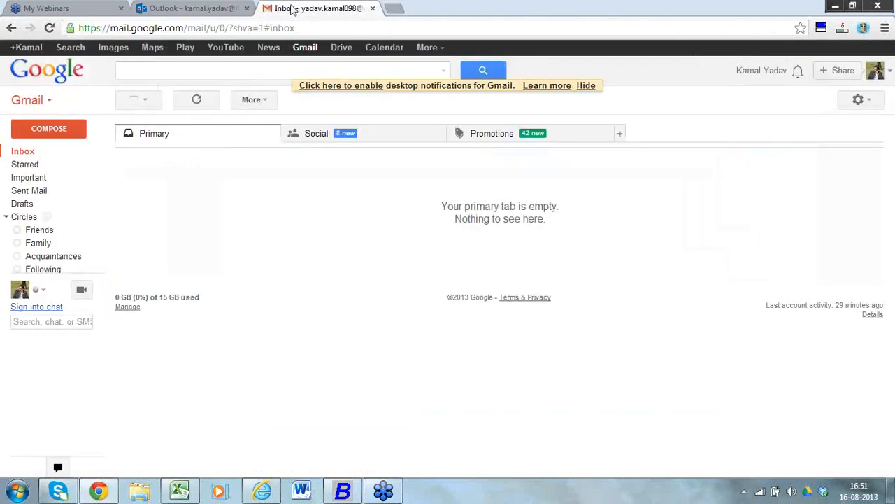
{"action": "left_click", "coordinate": [67, 136]}
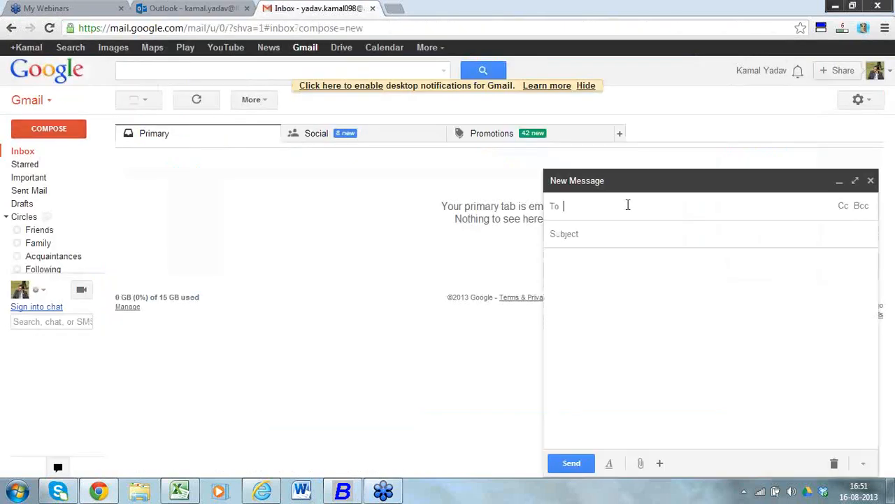
{"action": "type", "text": "b"}
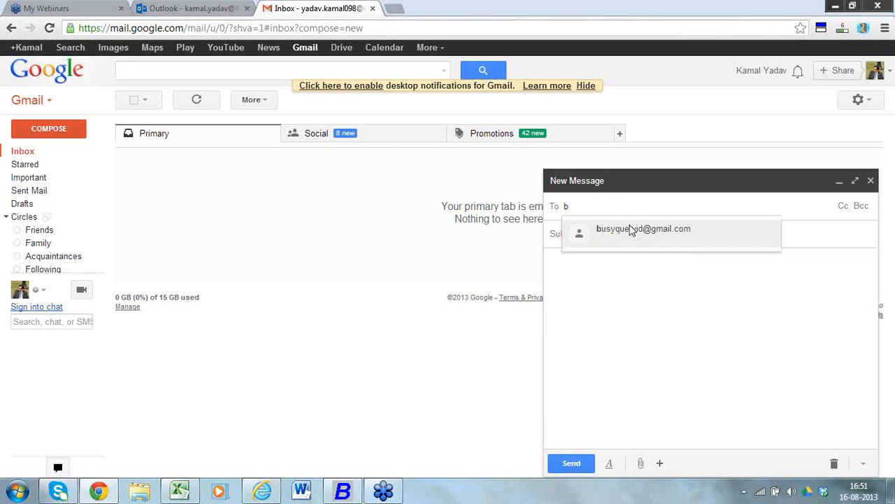
{"action": "left_click", "coordinate": [631, 229]}
{"action": "left_click", "coordinate": [632, 231]}
{"action": "type", "text": "m"}
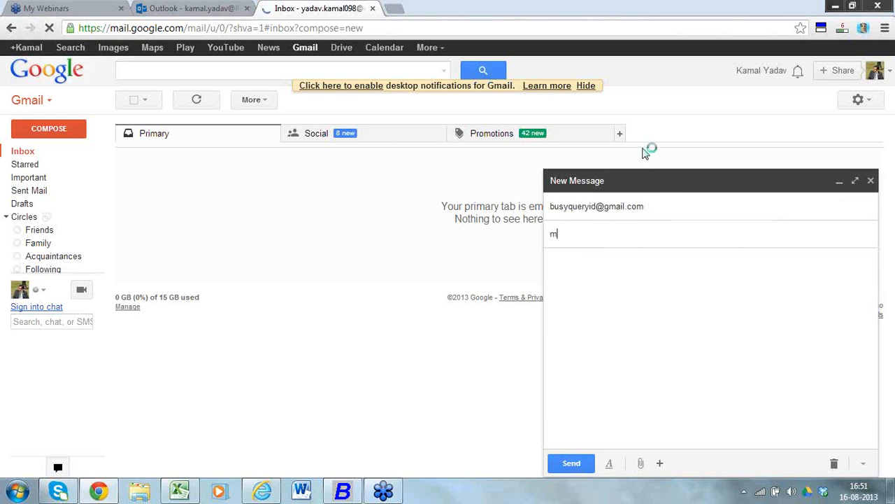
{"action": "type", "text": "yaccledger"}
{"action": "left_click", "coordinate": [572, 463]}
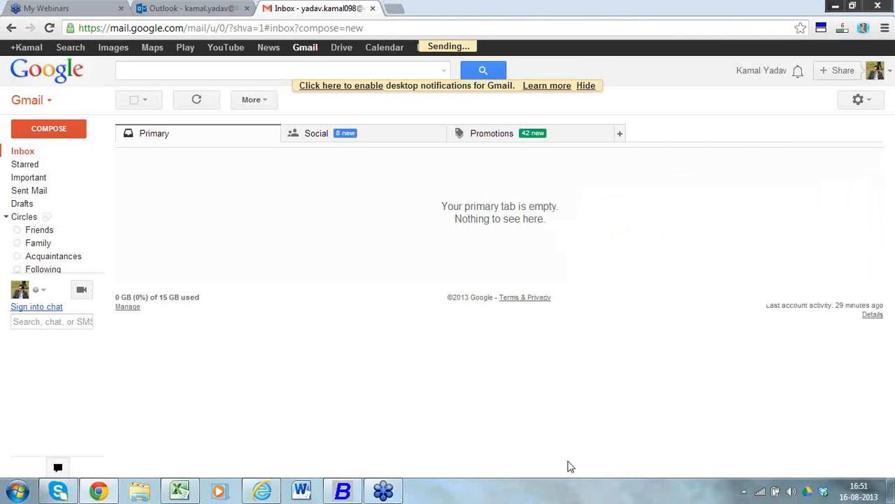
Step: Check Busy Server's E-Mail Query log and the Gmail inbox for a response to the myaccledger query
{"action": "left_click", "coordinate": [744, 493]}
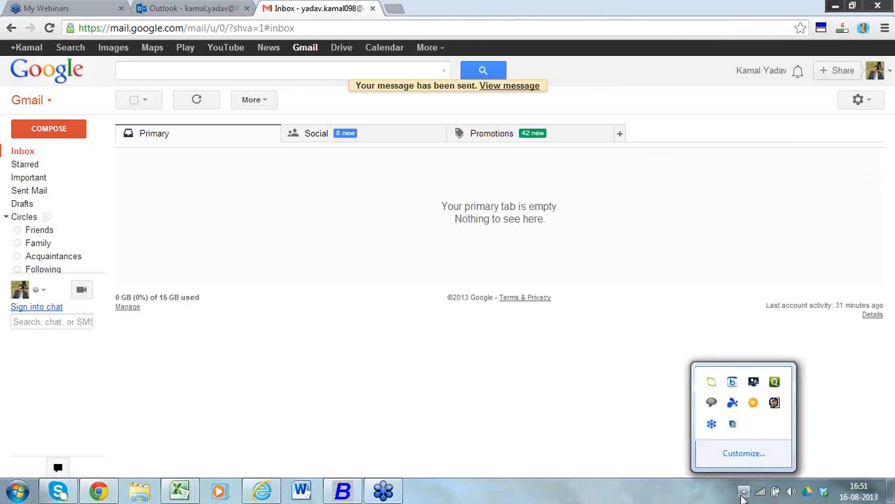
{"action": "left_click", "coordinate": [732, 423]}
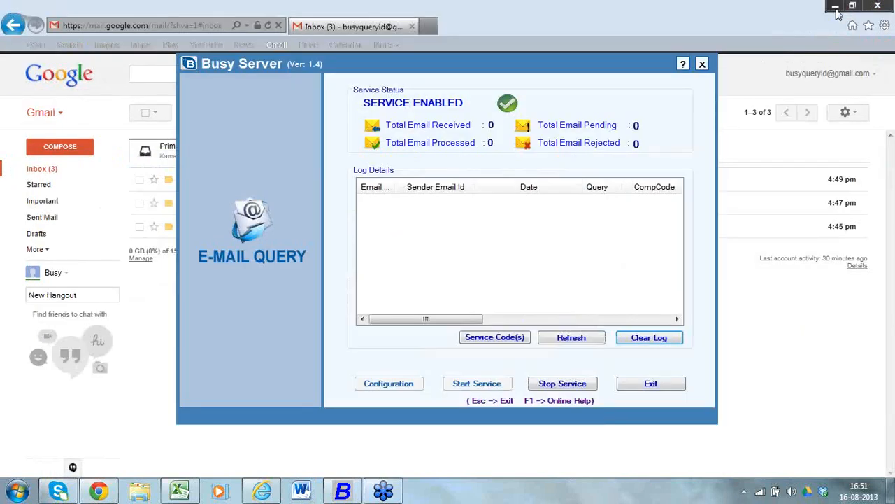
{"action": "left_click", "coordinate": [836, 9]}
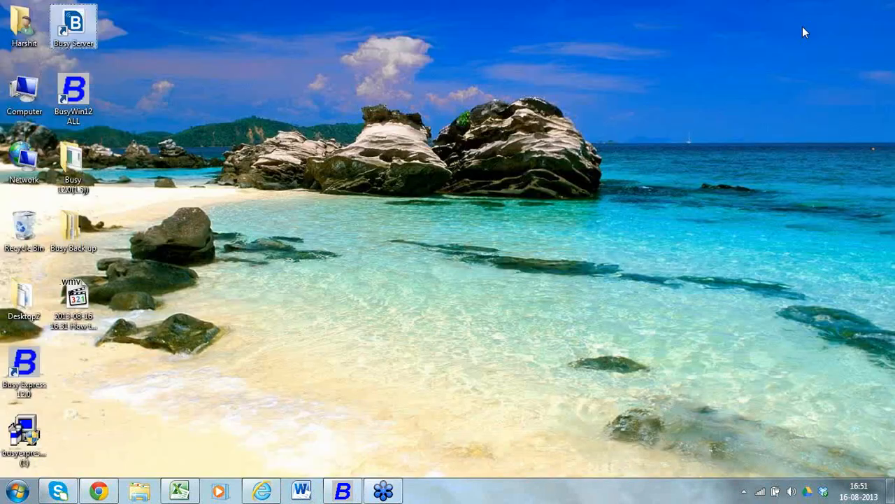
{"action": "mouse_move", "coordinate": [378, 492]}
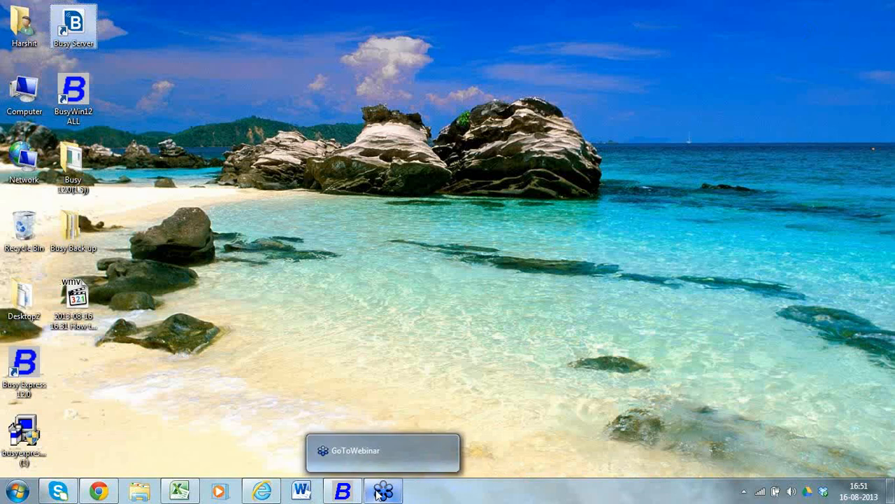
{"action": "left_click", "coordinate": [746, 492]}
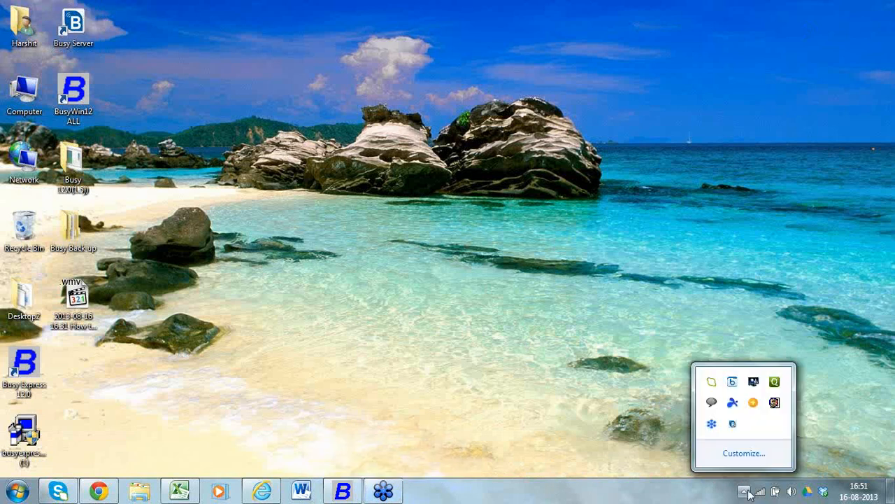
{"action": "double_click", "coordinate": [732, 424]}
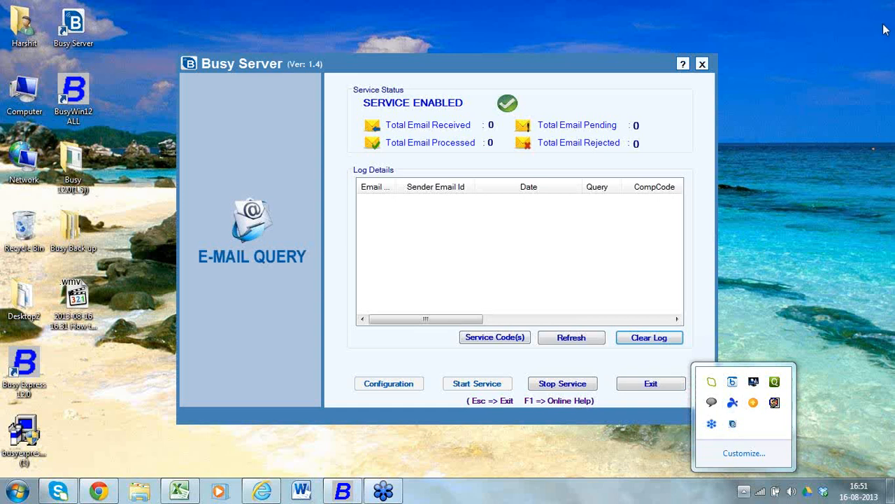
{"action": "left_click", "coordinate": [889, 36]}
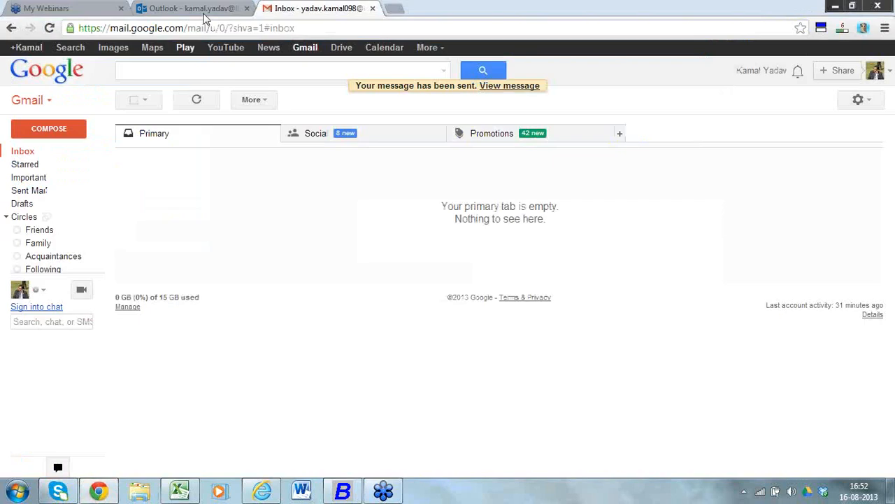
{"action": "left_click", "coordinate": [203, 11]}
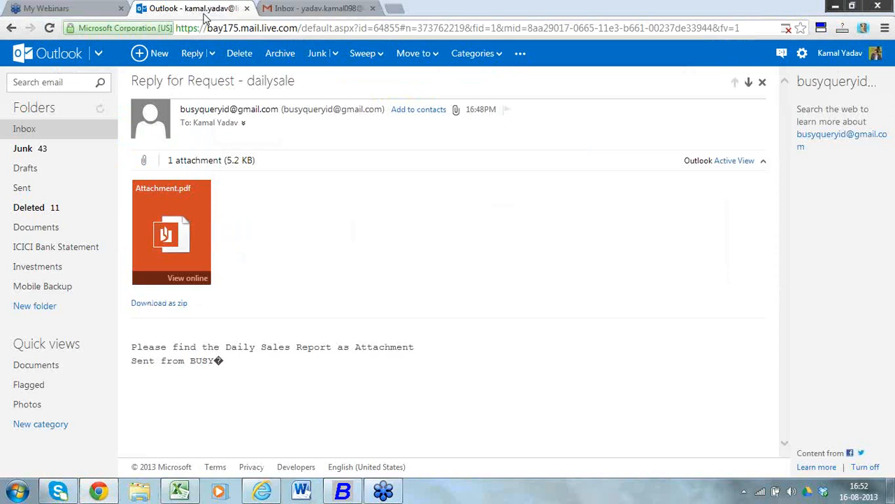
{"action": "left_click", "coordinate": [348, 8]}
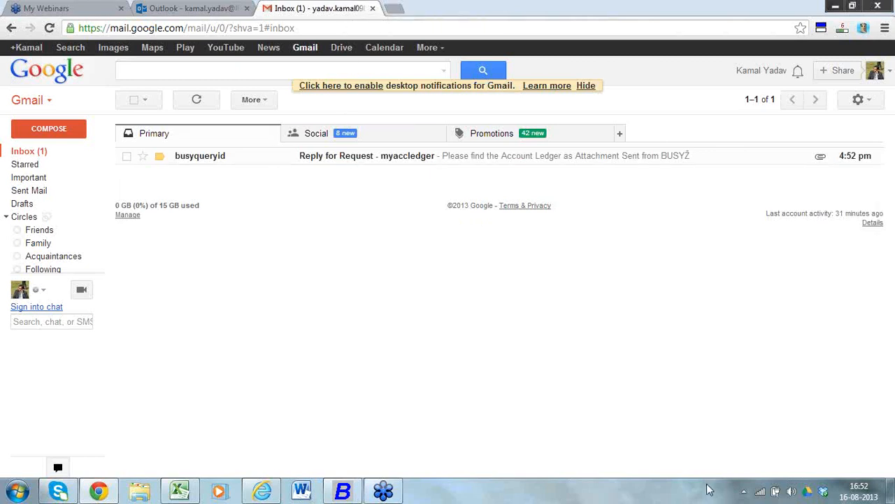
Step: Examine the myaccledger query's entries and status in Busy Server's E-Mail Query log, and return to the Gmail inbox
{"action": "left_click", "coordinate": [744, 491]}
{"action": "left_click", "coordinate": [733, 424]}
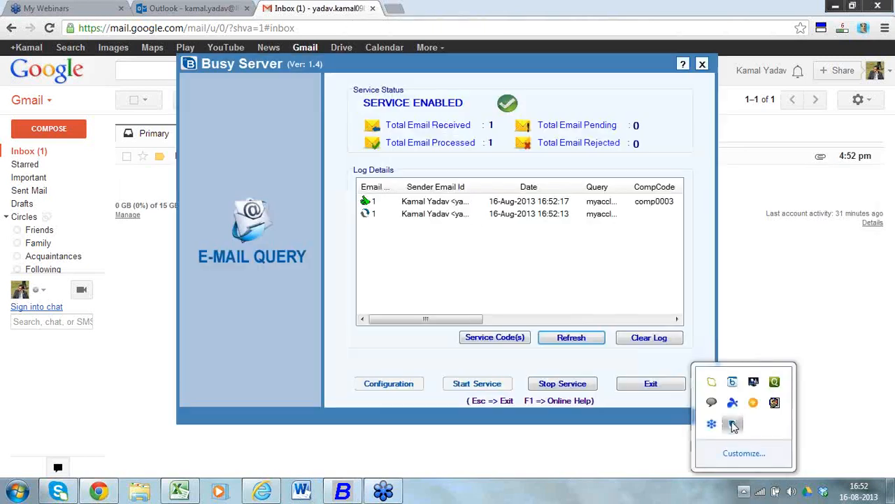
{"action": "left_click", "coordinate": [632, 321]}
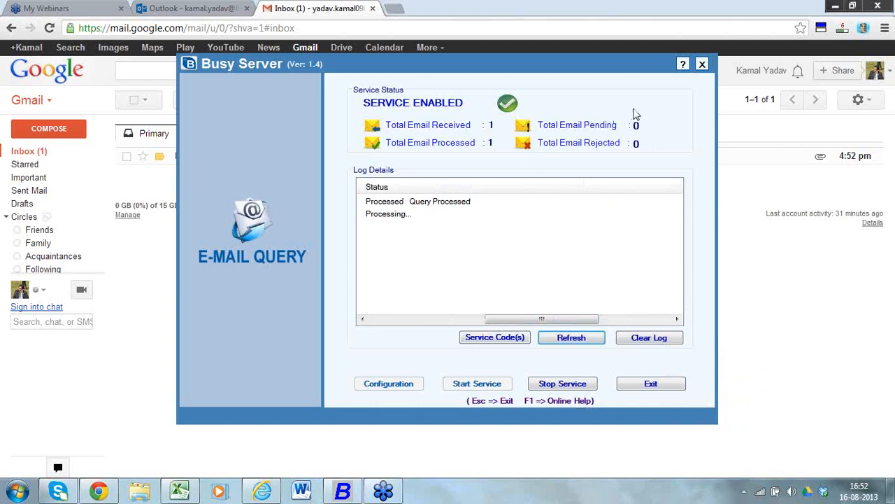
{"action": "left_click", "coordinate": [764, 297]}
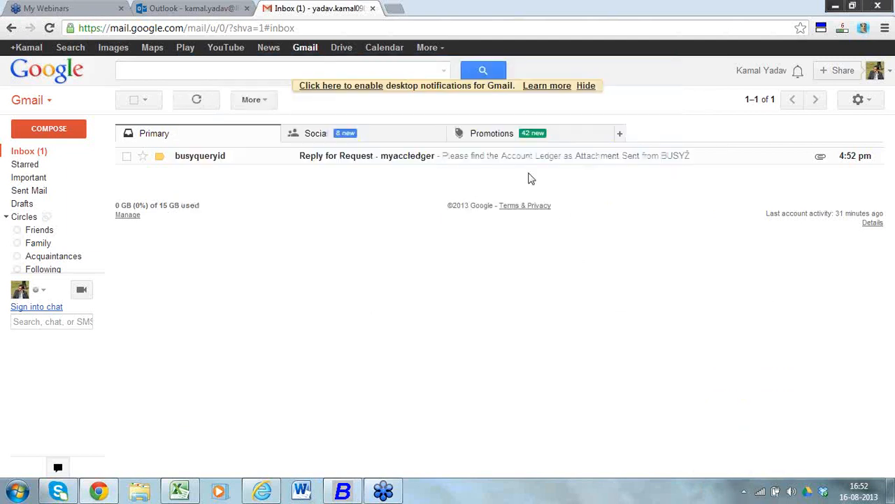
Step: Open the reply to the myaccledger request in Gmail, view its Attachment.pdf and close the attachment
{"action": "left_click", "coordinate": [409, 160]}
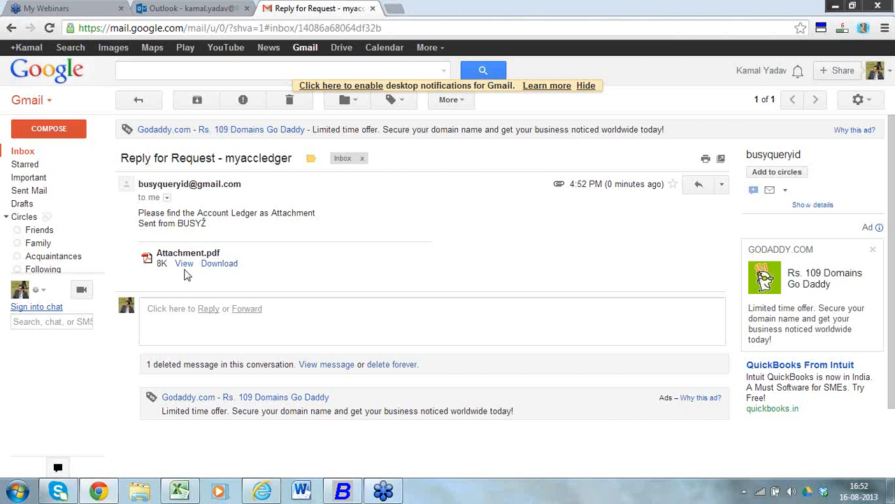
{"action": "left_click", "coordinate": [183, 266]}
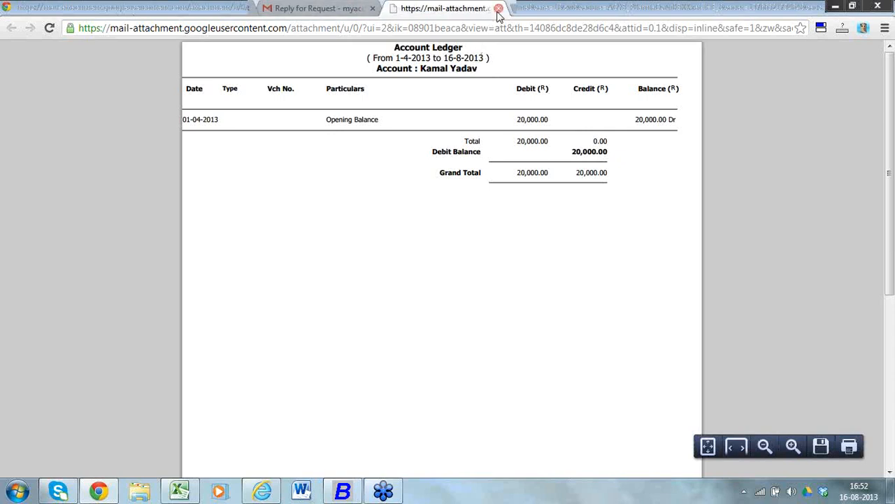
{"action": "left_click", "coordinate": [498, 8]}
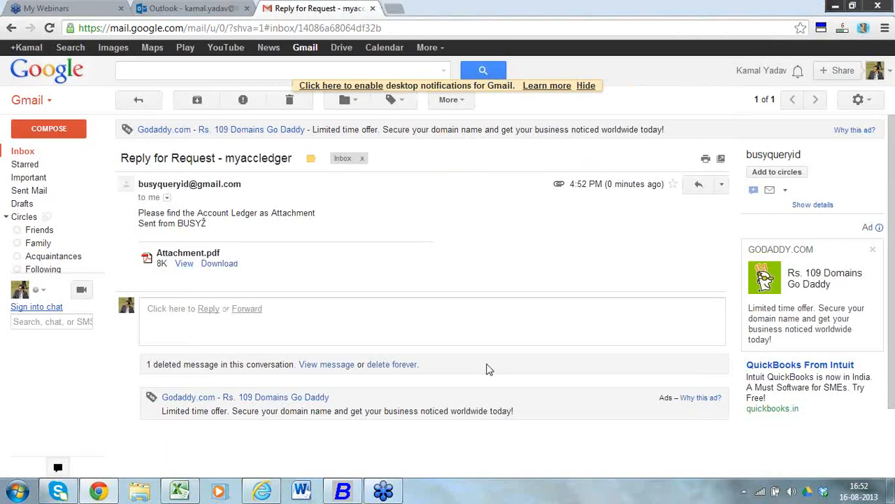
Step: Switch to Busy Server and clear the myaccledger entries from the E-Mail Query log
{"action": "left_click", "coordinate": [744, 491]}
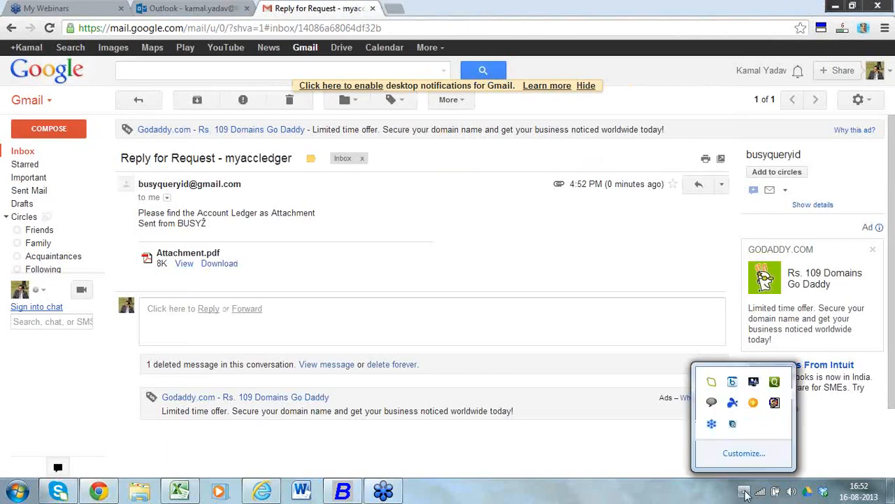
{"action": "left_click", "coordinate": [733, 425]}
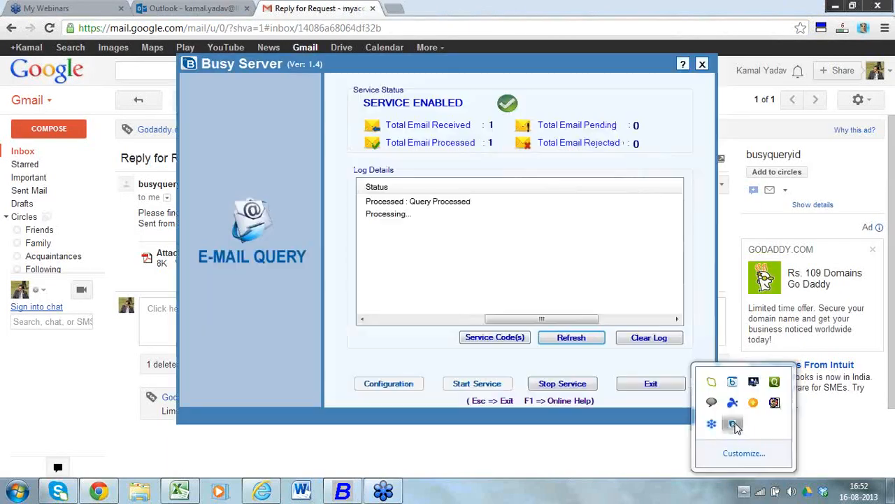
{"action": "left_click", "coordinate": [371, 319]}
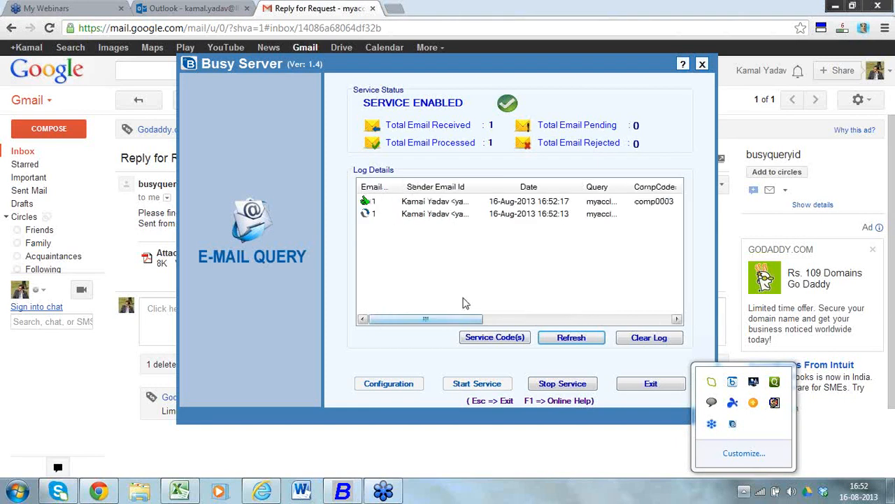
{"action": "left_click", "coordinate": [650, 337]}
{"action": "left_click", "coordinate": [428, 267]}
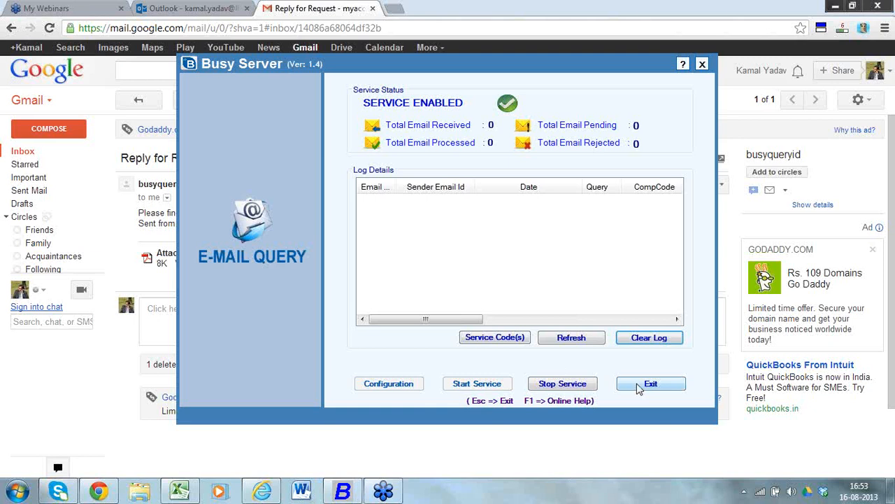
Step: Stop the E-Mail Query service, exit its window and open the SMS Query window
{"action": "left_click", "coordinate": [558, 386]}
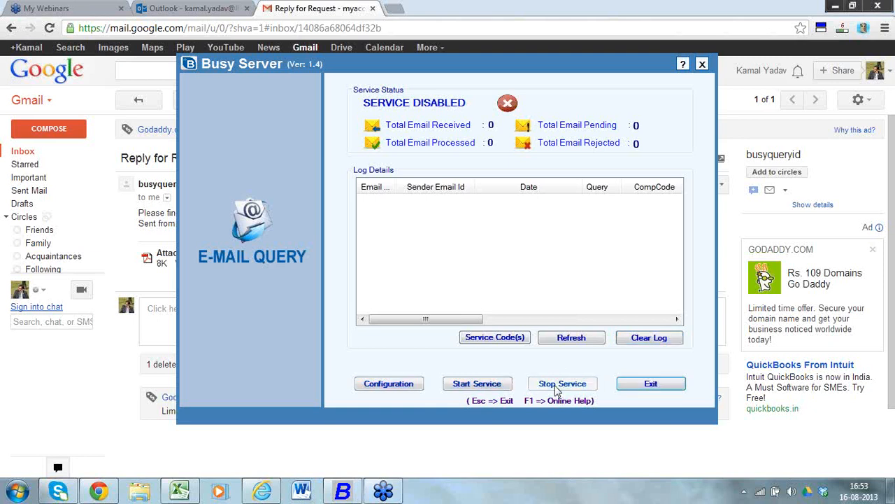
{"action": "left_click", "coordinate": [635, 384]}
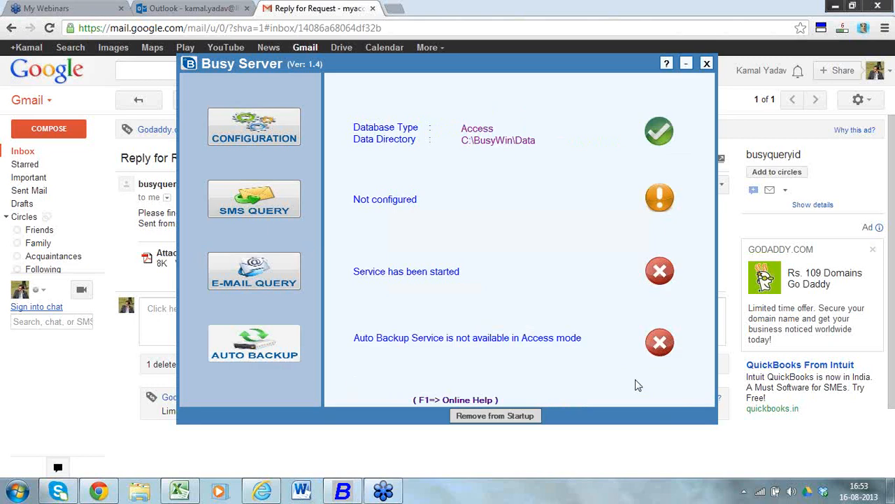
{"action": "left_click", "coordinate": [278, 201]}
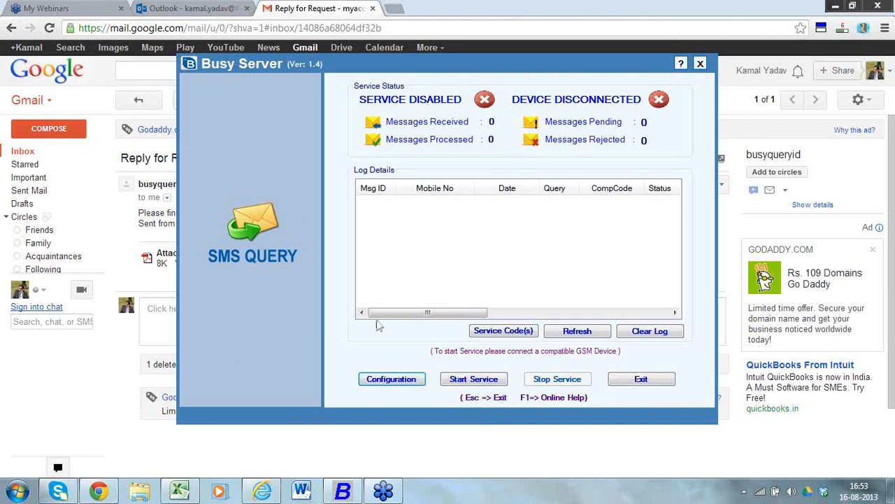
Step: Open the SMS Query configuration and set the default company code to comp0003
{"action": "left_click", "coordinate": [413, 379]}
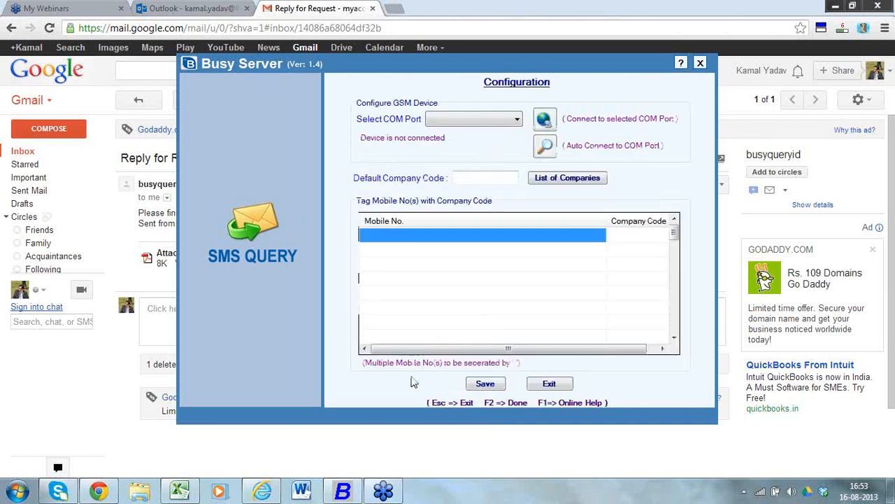
{"action": "left_click", "coordinate": [456, 177]}
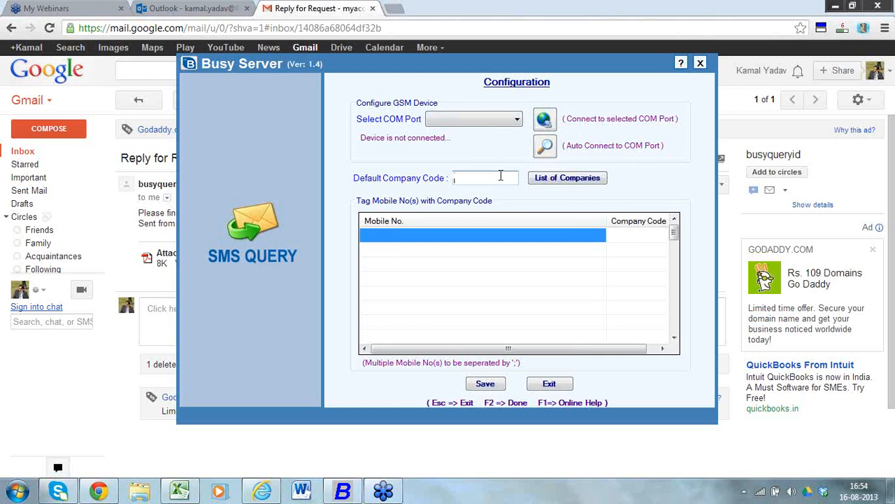
{"action": "type", "text": "comp0003"}
Step: Enter a mobile number in the first row of the tagging table and tag it with company code comp0002
{"action": "left_click", "coordinate": [475, 237]}
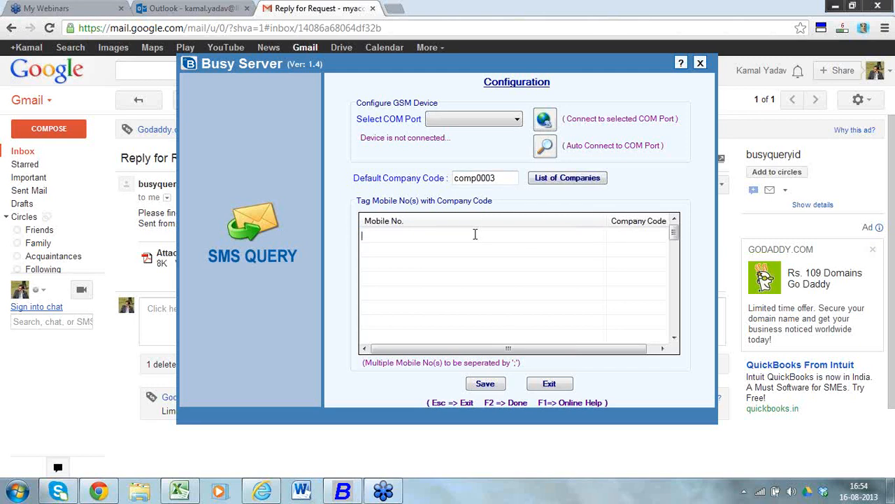
{"action": "type", "text": "9999999999"}
{"action": "left_click", "coordinate": [639, 237]}
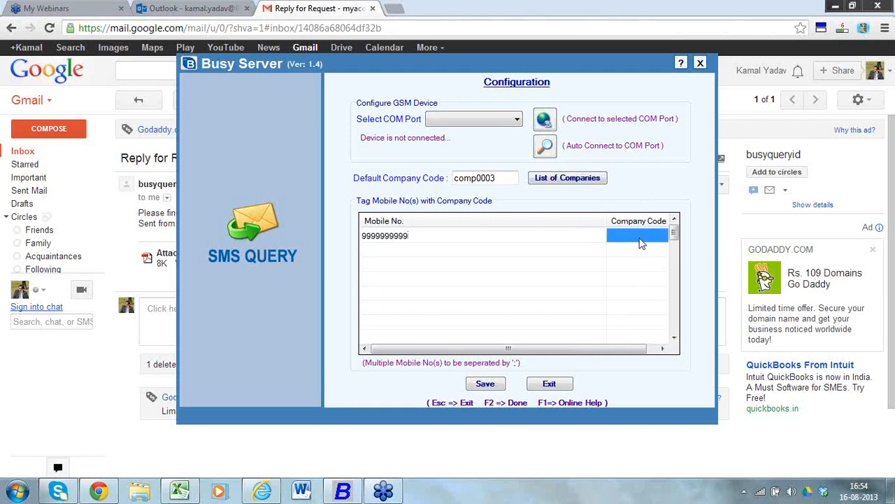
{"action": "left_click", "coordinate": [640, 238]}
{"action": "type", "text": "comp00"}
{"action": "type", "text": "03"}
{"action": "key", "text": "BackSpace"}
{"action": "key", "text": "BackSpace"}
{"action": "key", "text": "BackSpace"}
{"action": "key", "text": "BackSpace"}
{"action": "key", "text": "BackSpace"}
{"action": "key", "text": "BackSpace"}
{"action": "key", "text": "BackSpace"}
{"action": "key", "text": "BackSpace"}
{"action": "key", "text": "BackSpace"}
{"action": "type", "text": "c"}
{"action": "type", "text": "p0002"}
Step: Enter another mobile number in the second row and tag it with company code comp0010
{"action": "left_click", "coordinate": [441, 253]}
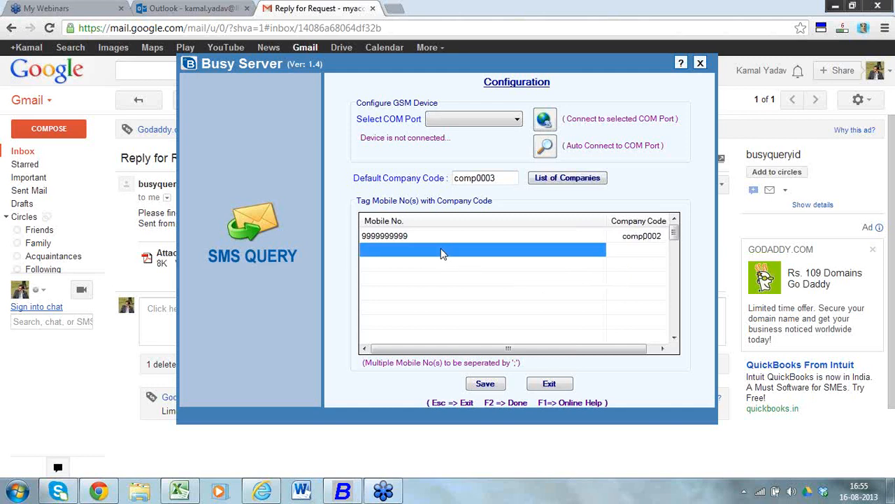
{"action": "type", "text": "8888888888"}
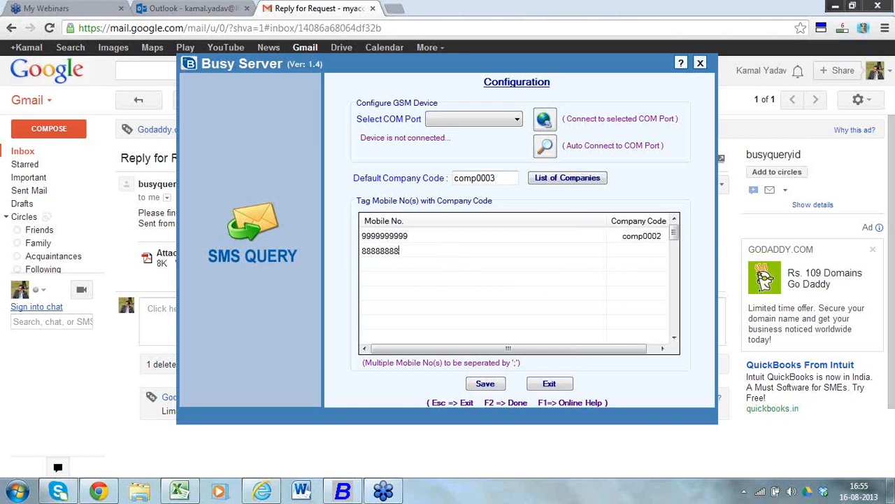
{"action": "left_click", "coordinate": [630, 258]}
{"action": "type", "text": "comp0010"}
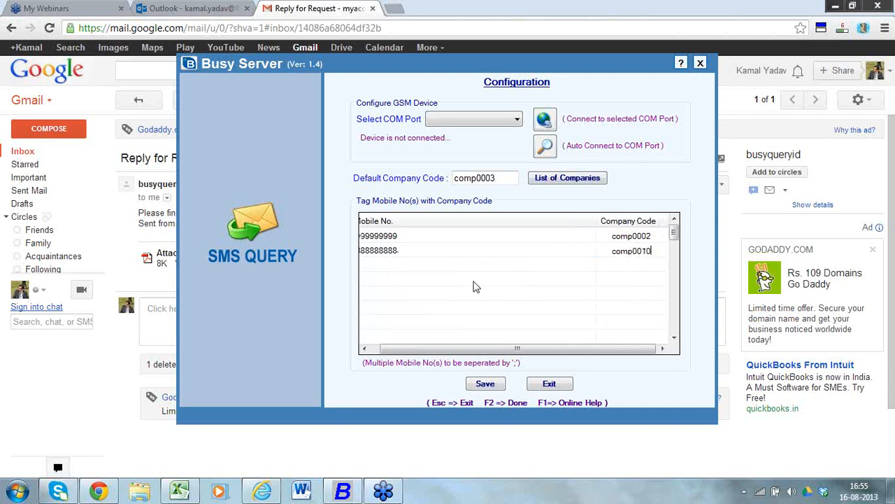
{"action": "left_click", "coordinate": [375, 348]}
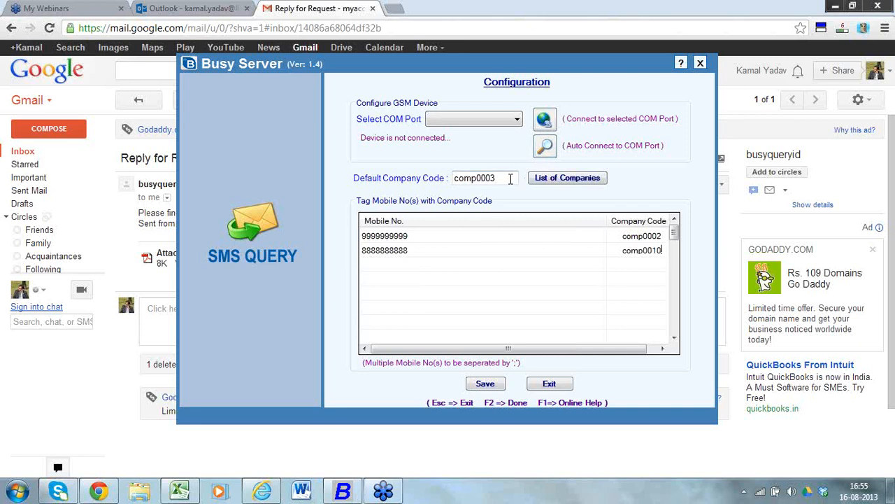
{"action": "left_click", "coordinate": [511, 178]}
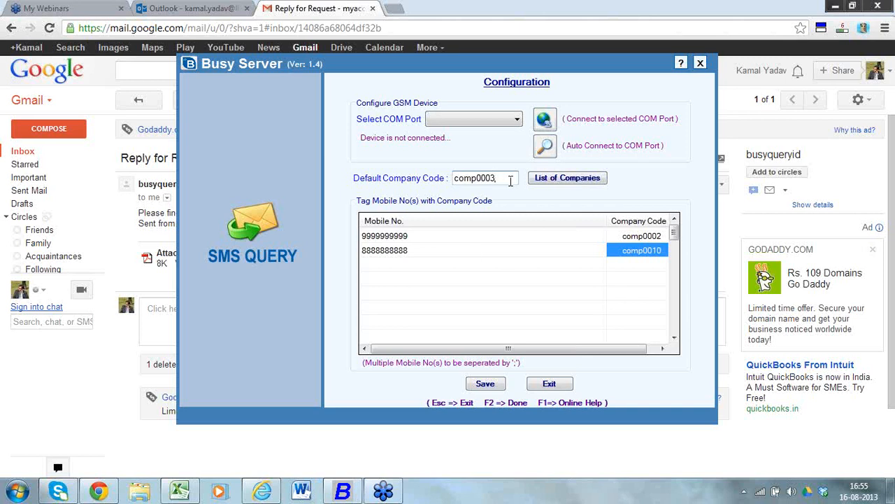
{"action": "type", "text": ","}
{"action": "key", "text": "BackSpace"}
Step: Clear the mobile number and company code from the first row of the tagging table
{"action": "left_click", "coordinate": [529, 238]}
{"action": "left_click", "coordinate": [528, 237]}
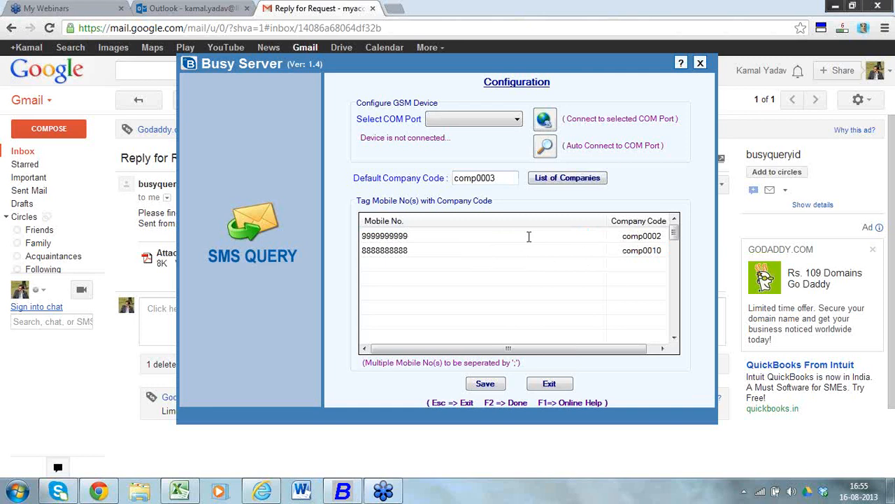
{"action": "key", "text": "BackSpace"}
{"action": "key", "text": "BackSpace"}
{"action": "key", "text": "BackSpace"}
{"action": "key", "text": "BackSpace"}
{"action": "key", "text": "BackSpace"}
{"action": "key", "text": "BackSpace"}
{"action": "key", "text": "BackSpace"}
{"action": "key", "text": "BackSpace"}
{"action": "key", "text": "BackSpace"}
{"action": "key", "text": "BackSpace"}
{"action": "left_click", "coordinate": [428, 254]}
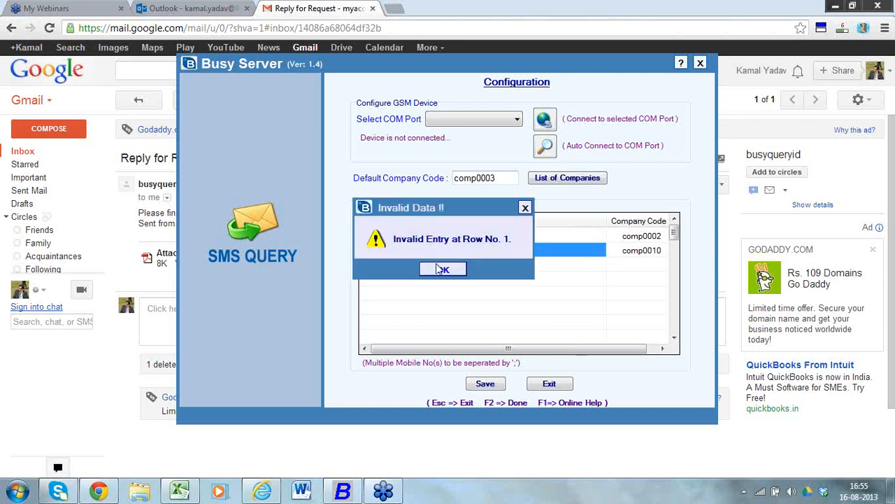
{"action": "left_click", "coordinate": [439, 270]}
{"action": "left_click", "coordinate": [662, 237]}
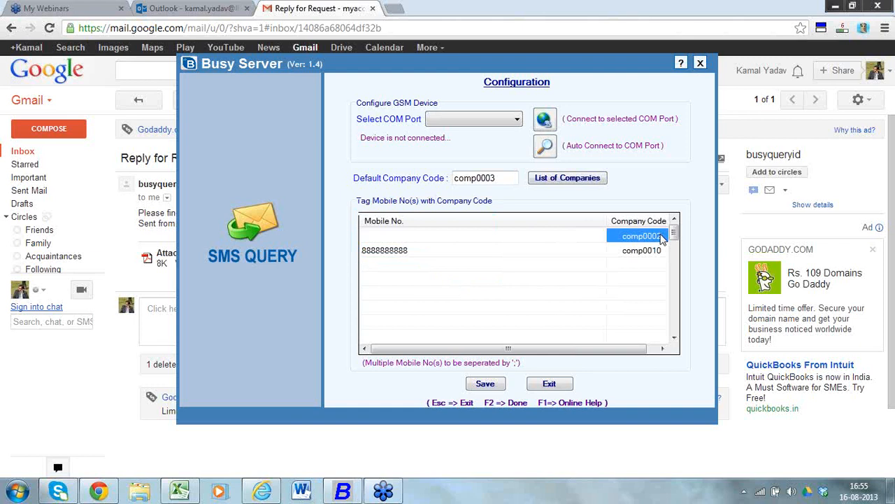
{"action": "left_click", "coordinate": [661, 237]}
{"action": "key", "text": "Delete"}
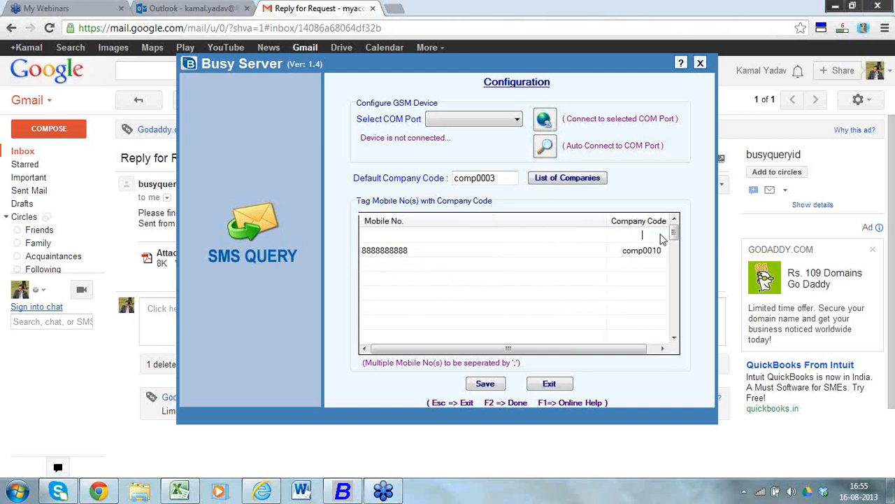
Step: Try to edit the second row's mobile number in the tagging table
{"action": "left_click", "coordinate": [429, 255]}
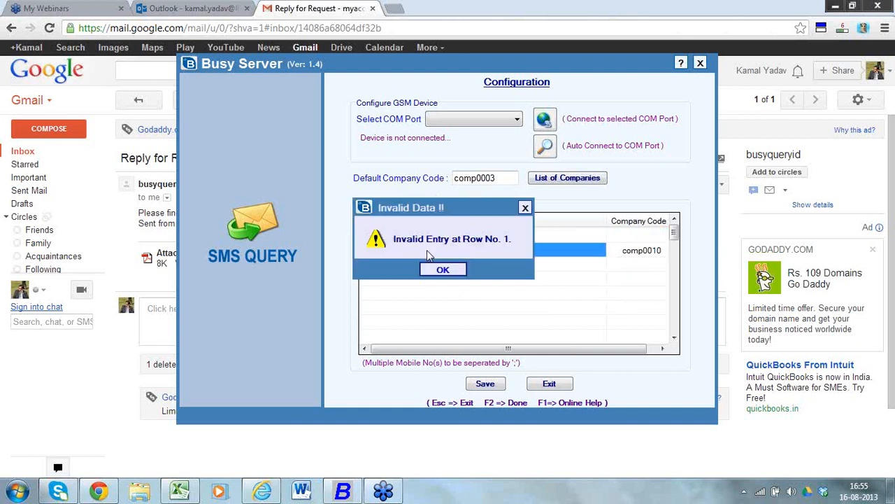
{"action": "left_click", "coordinate": [442, 270]}
{"action": "left_click", "coordinate": [444, 271]}
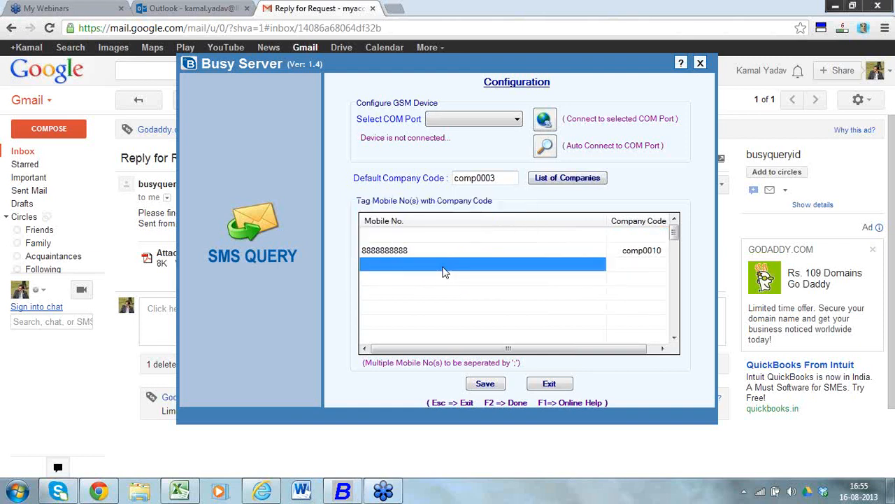
{"action": "left_click", "coordinate": [441, 259]}
{"action": "key", "text": "Tab"}
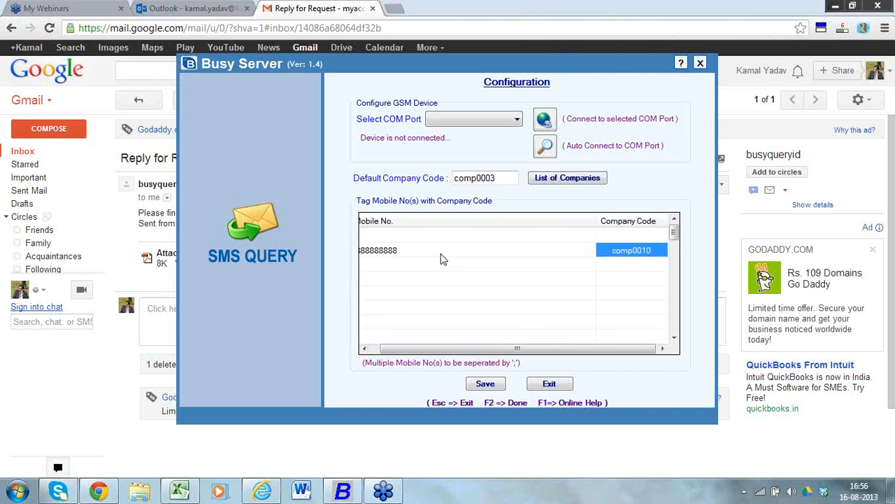
{"action": "left_click", "coordinate": [427, 251]}
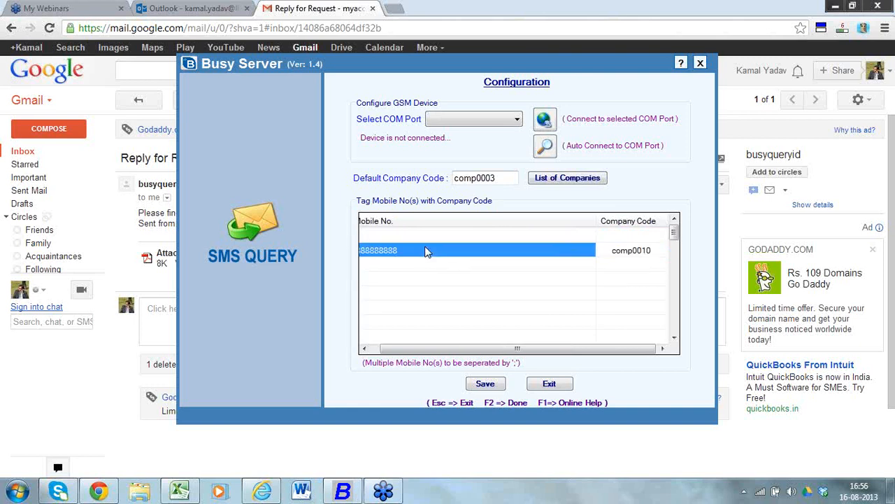
{"action": "double_click", "coordinate": [426, 252]}
{"action": "left_click", "coordinate": [445, 269]}
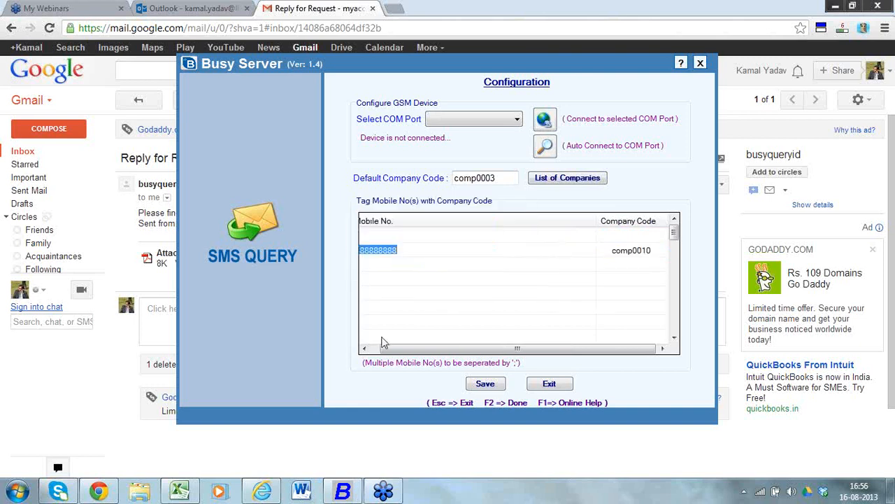
{"action": "left_click", "coordinate": [376, 350]}
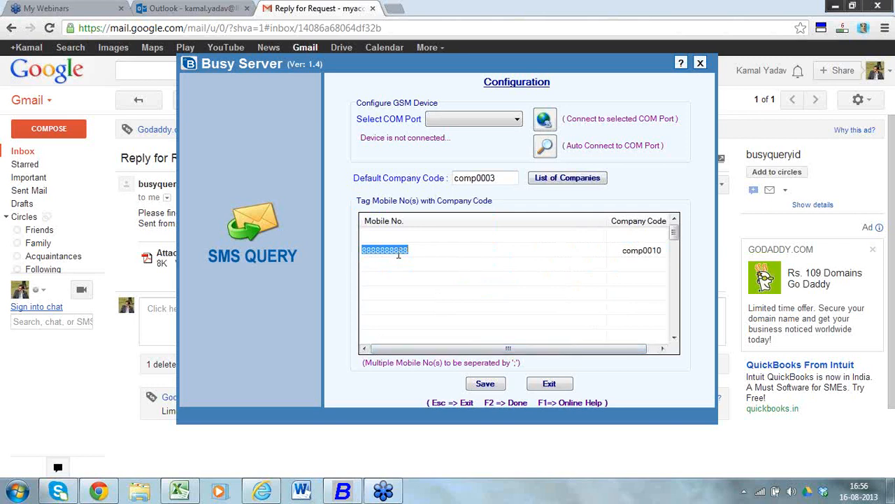
{"action": "left_click", "coordinate": [398, 240]}
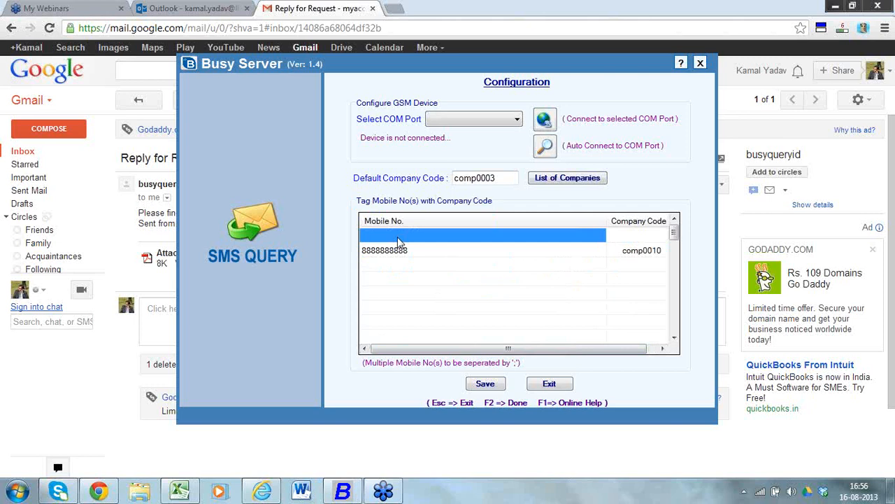
Step: Switch to Busy 12.0, leave the account modification list and open the Features / Options configuration
{"action": "left_click", "coordinate": [343, 491]}
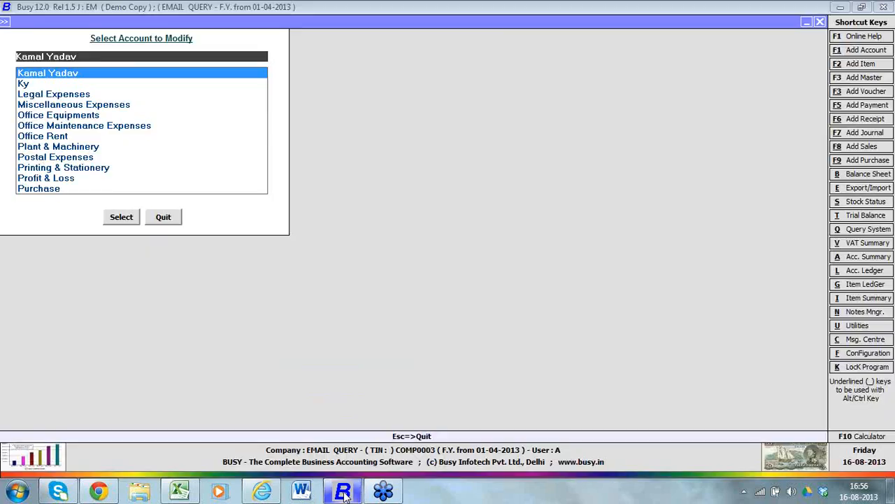
{"action": "key", "text": "Escape"}
{"action": "key", "text": "Escape"}
{"action": "key", "text": "Escape"}
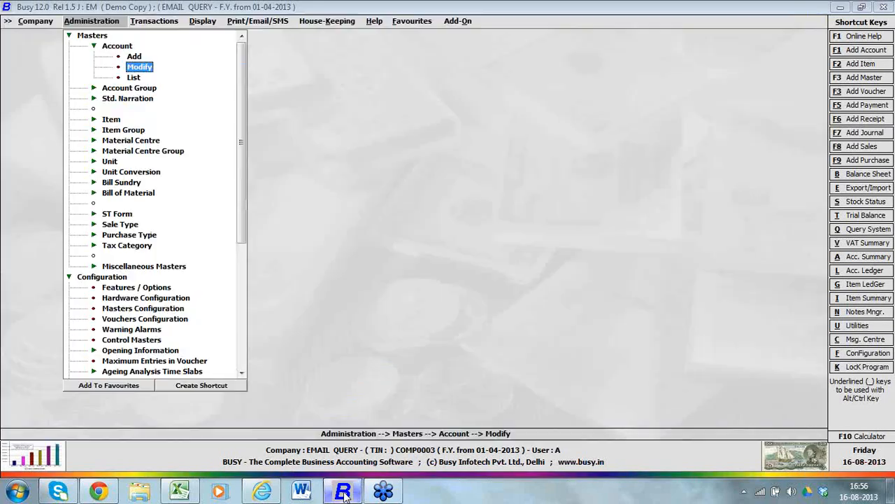
{"action": "key", "text": "Escape"}
{"action": "key", "text": "Down"}
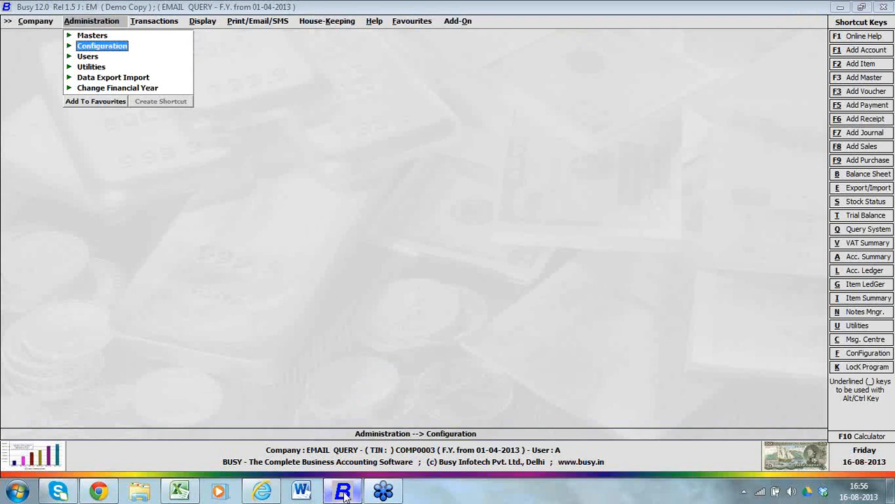
{"action": "key", "text": "Return"}
{"action": "key", "text": "Return"}
Step: Open Enterprise Features and set Enable SMS Query to Y
{"action": "key", "text": "Down"}
{"action": "key", "text": "Down"}
{"action": "key", "text": "Down"}
{"action": "key", "text": "Down"}
{"action": "key", "text": "Down"}
{"action": "key", "text": "Down"}
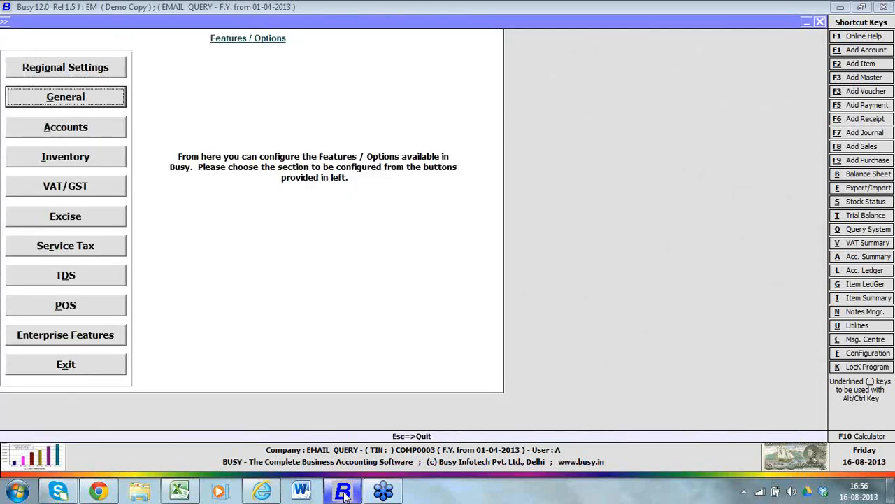
{"action": "key", "text": "Down"}
{"action": "key", "text": "Down"}
{"action": "key", "text": "Down"}
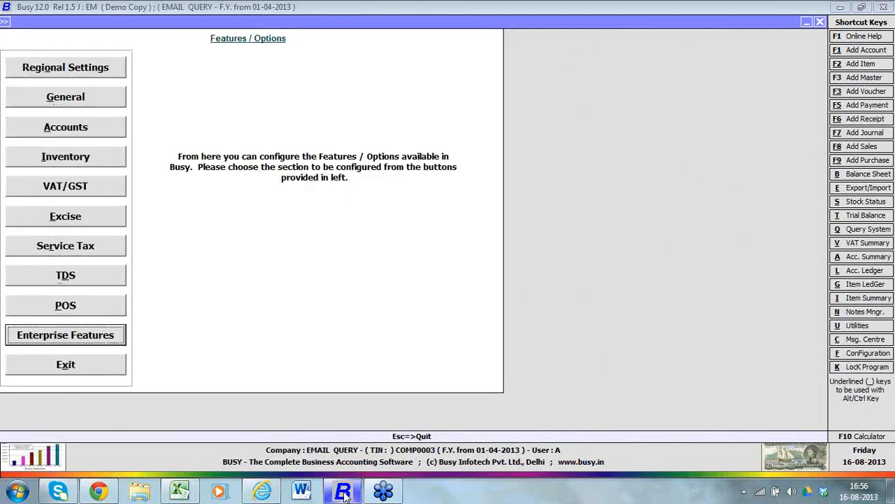
{"action": "key", "text": "Return"}
{"action": "key", "text": "Down"}
{"action": "key", "text": "Down"}
{"action": "key", "text": "Down"}
{"action": "key", "text": "Down"}
{"action": "key", "text": "Down"}
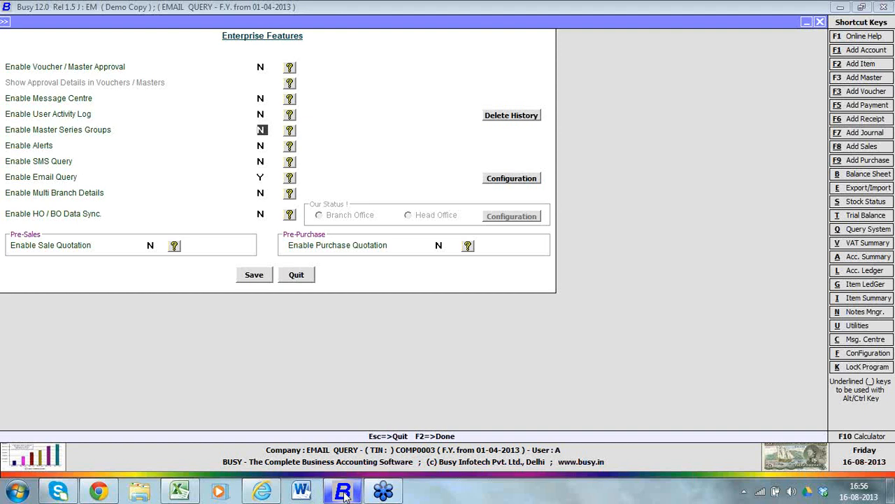
{"action": "key", "text": "y"}
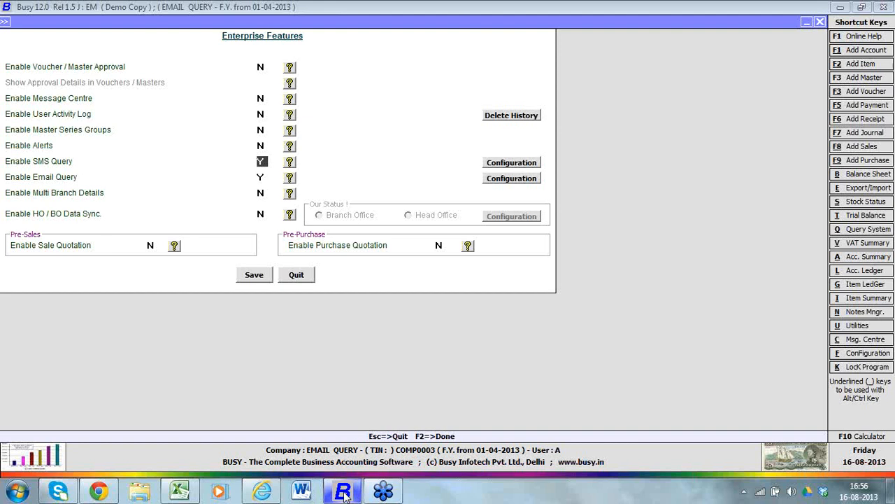
Step: Try to enter three valid mobile numbers and allow SMS Query to parties in the SMS Query configuration
{"action": "left_click", "coordinate": [509, 165]}
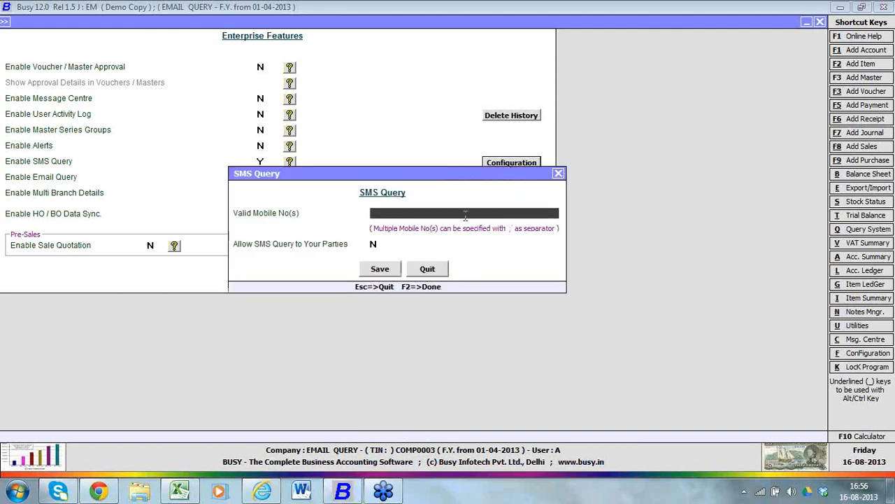
{"action": "type", "text": "9999999999;88888888"}
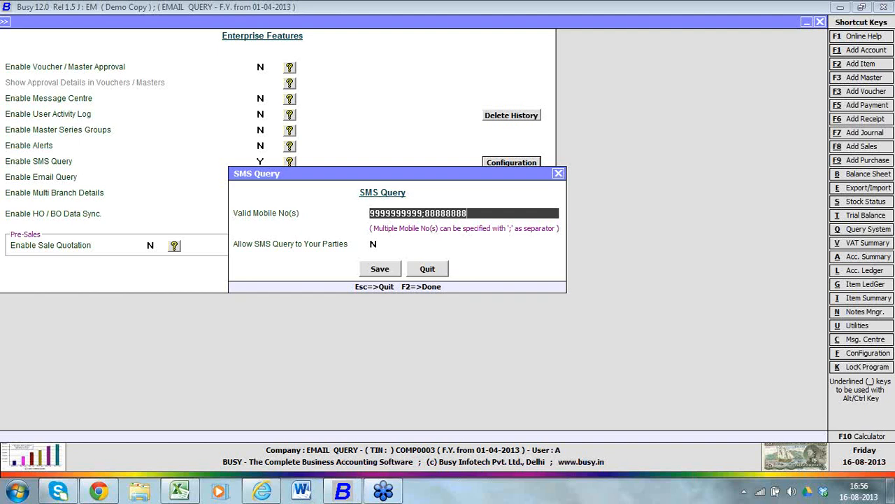
{"action": "type", "text": ";7777777777"}
{"action": "key", "text": "Return"}
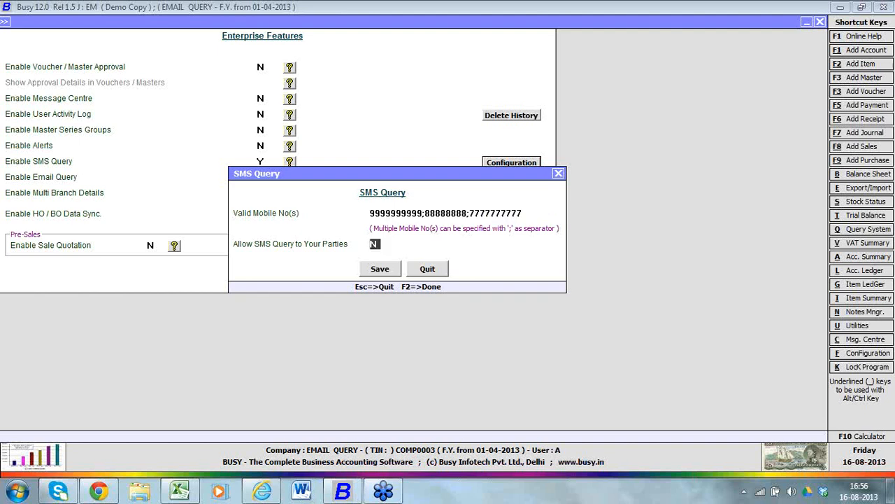
{"action": "key", "text": "y"}
{"action": "key", "text": "Return"}
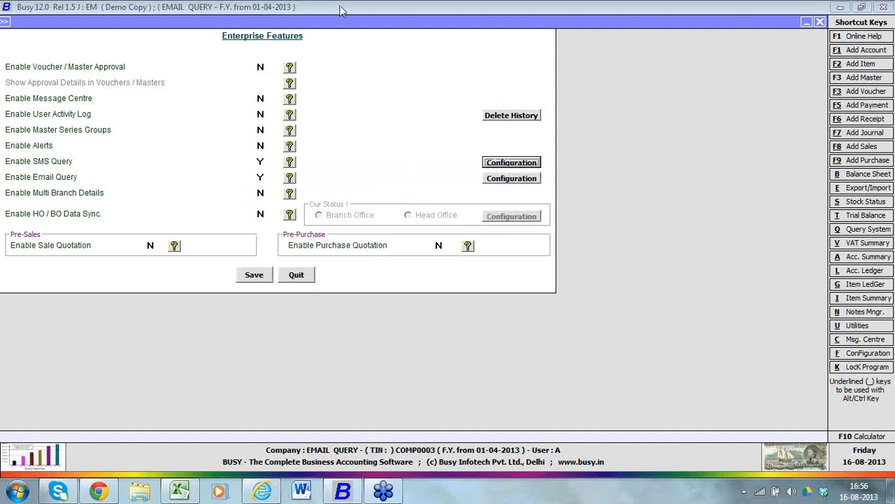
Step: Reopen the SMS Query configuration, enter two valid mobile numbers, set Allow SMS Query to Your Parties to Y and save
{"action": "left_click", "coordinate": [261, 163]}
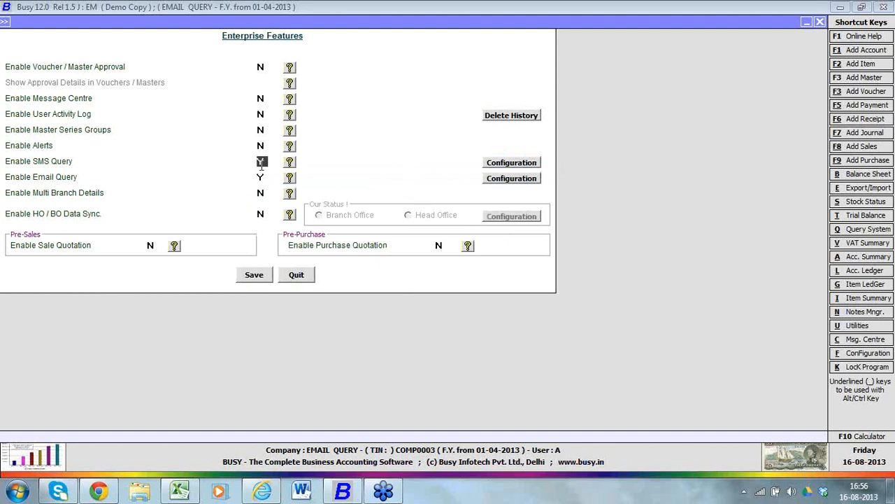
{"action": "left_click", "coordinate": [500, 166]}
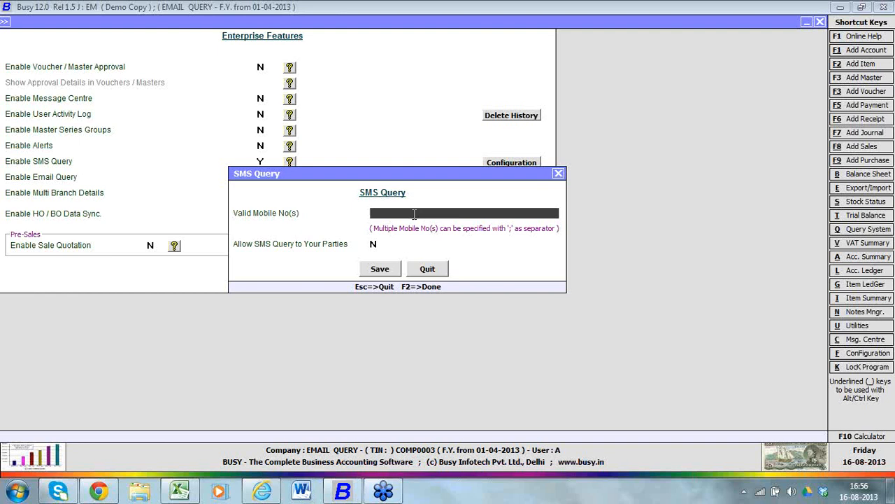
{"action": "type", "text": "9999999999;88888888"}
{"action": "key", "text": "Return"}
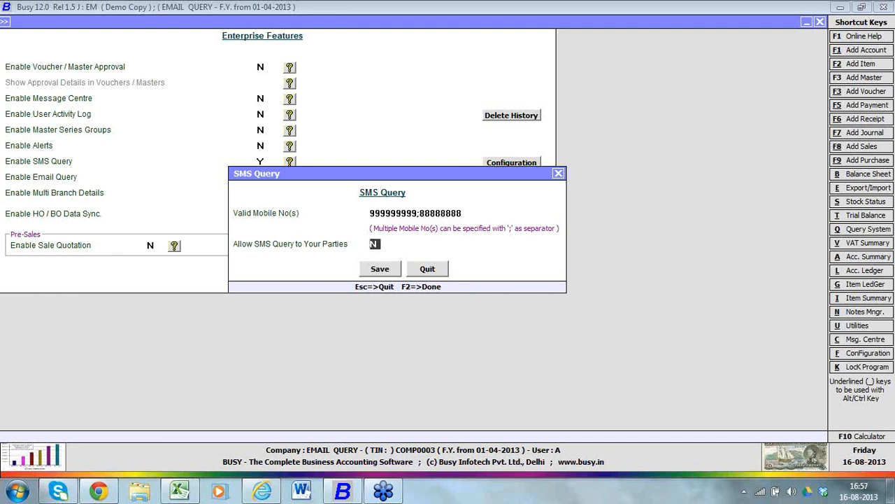
{"action": "type", "text": "Y"}
{"action": "key", "text": "Return"}
{"action": "key", "text": "Return"}
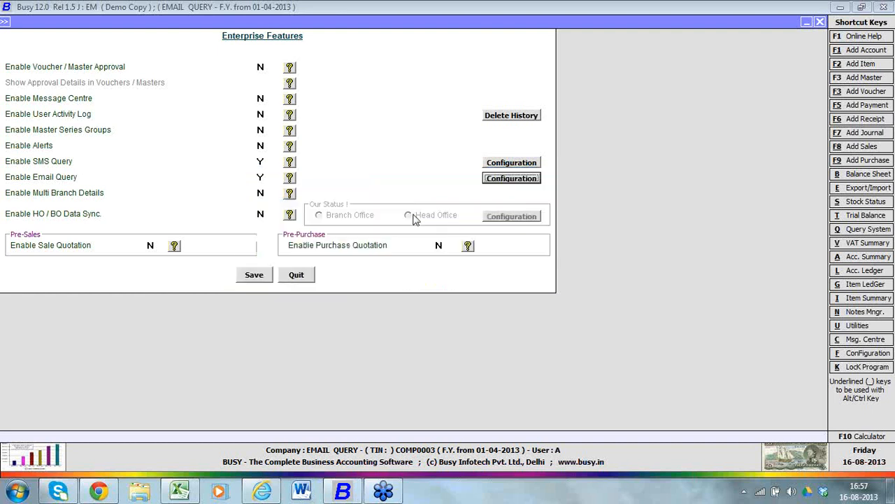
Step: Save the Enterprise Features and open the account with alias Ky for modification
{"action": "left_click", "coordinate": [253, 279]}
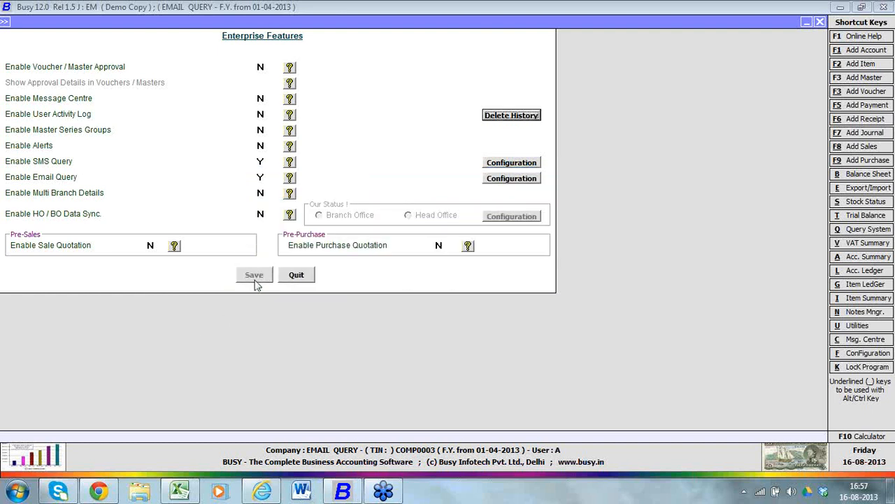
{"action": "key", "text": "Up"}
{"action": "key", "text": "Return"}
{"action": "key", "text": "Down"}
{"action": "key", "text": "Return"}
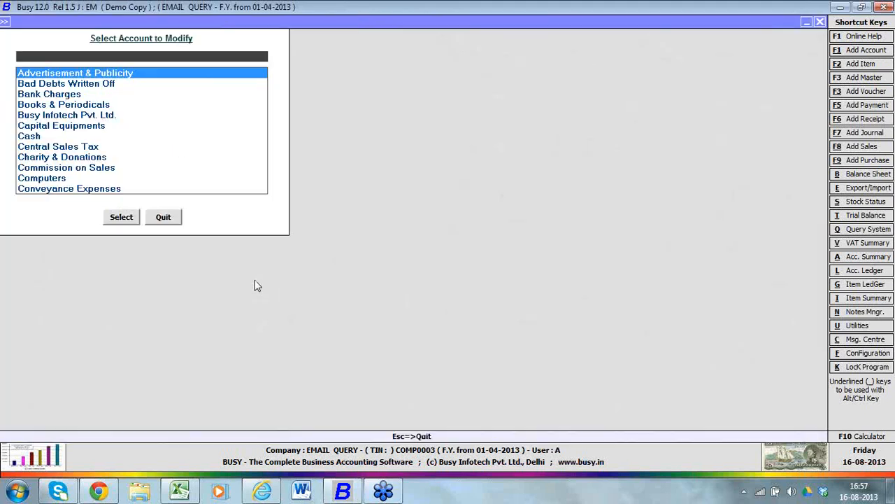
{"action": "type", "text": "Ky"}
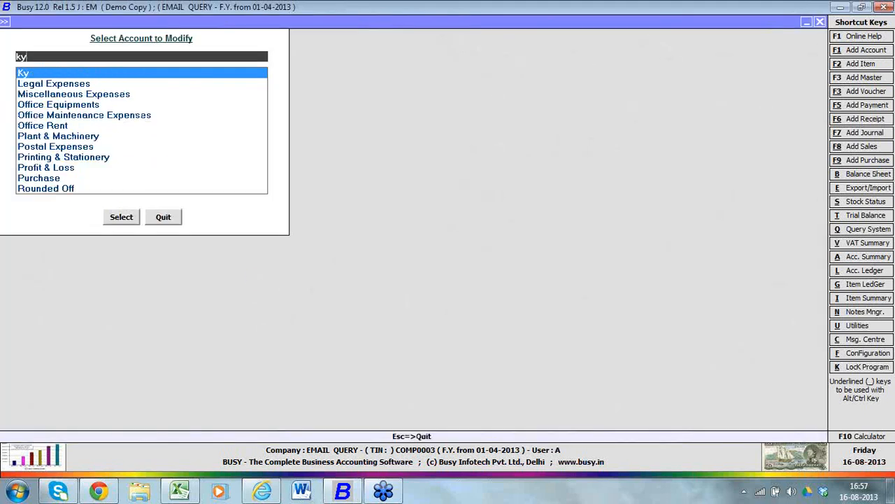
{"action": "key", "text": "Return"}
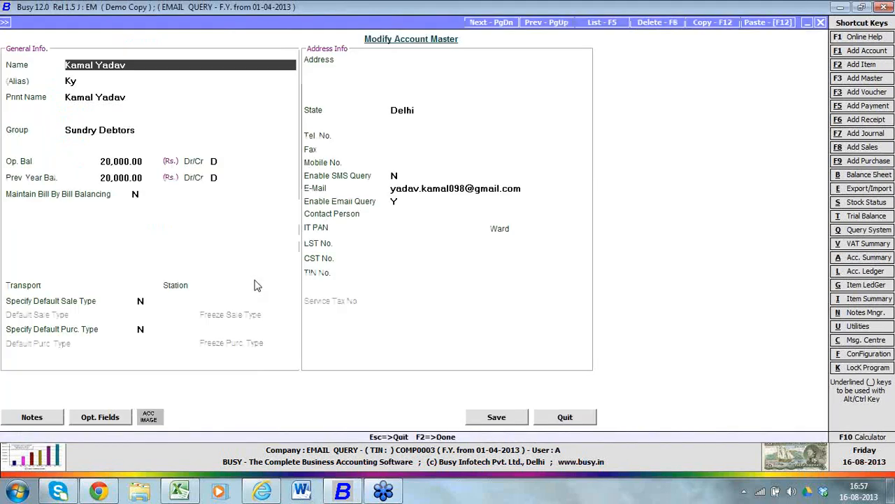
Step: Try entering the party's mobile number and setting Enable SMS Query to Y, then quit the account and the account selection without saving
{"action": "left_click", "coordinate": [419, 155]}
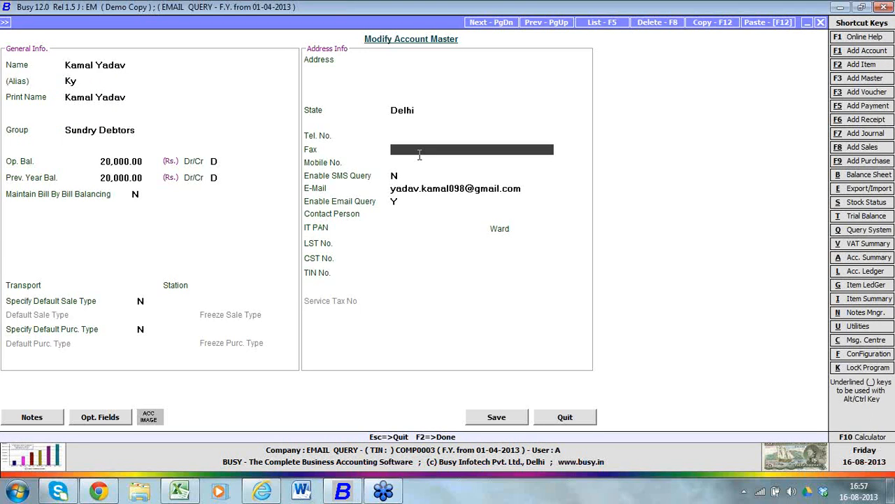
{"action": "key", "text": "Return"}
{"action": "type", "text": "6666666666"}
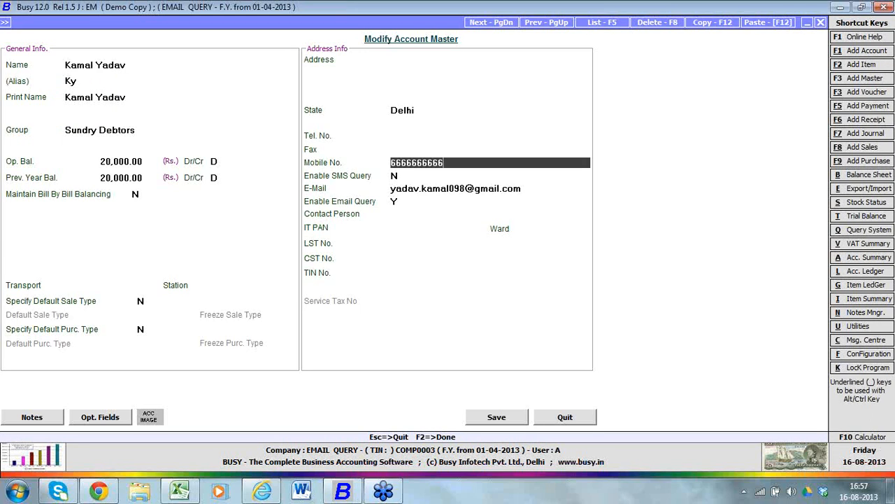
{"action": "key", "text": "Return"}
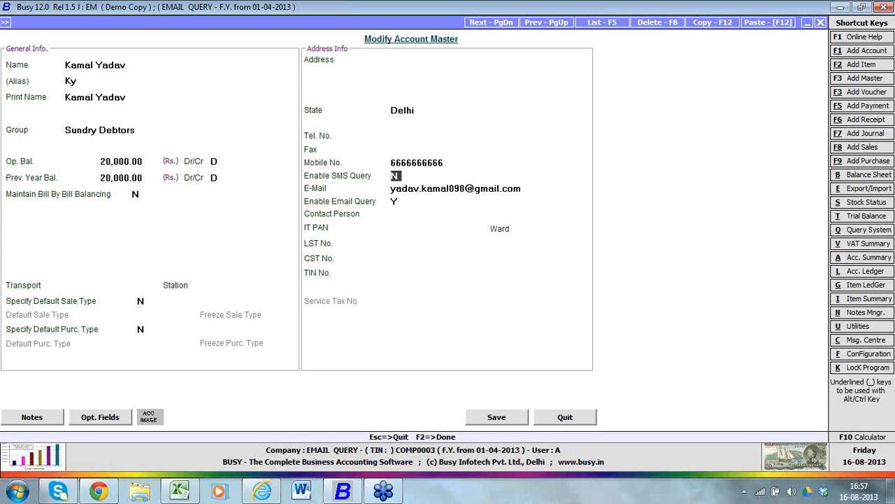
{"action": "type", "text": "YNY"}
{"action": "left_click", "coordinate": [452, 163]}
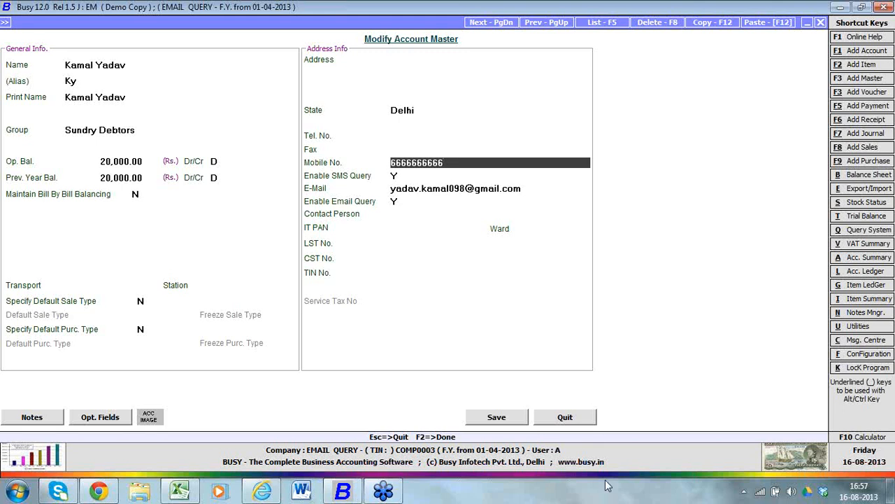
{"action": "left_click", "coordinate": [571, 416]}
{"action": "left_click", "coordinate": [169, 217]}
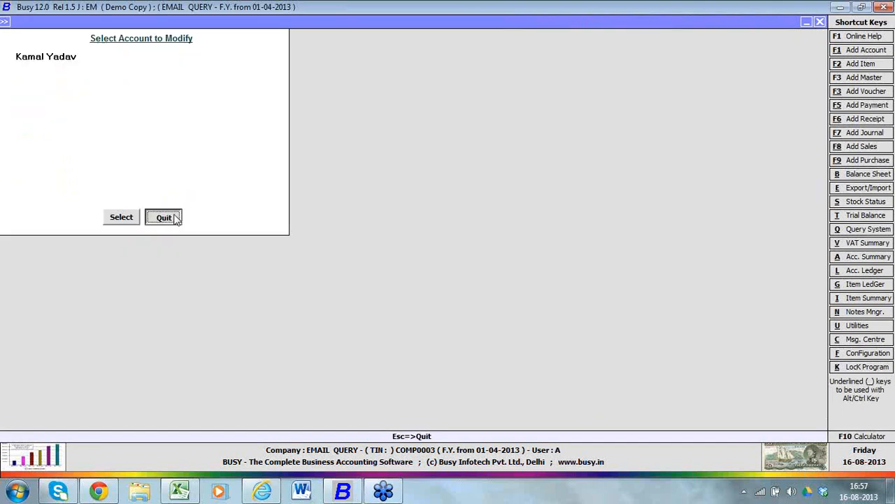
Step: Switch to Busy Server and leave the SMS Query configuration for the service status screen
{"action": "left_click", "coordinate": [760, 491]}
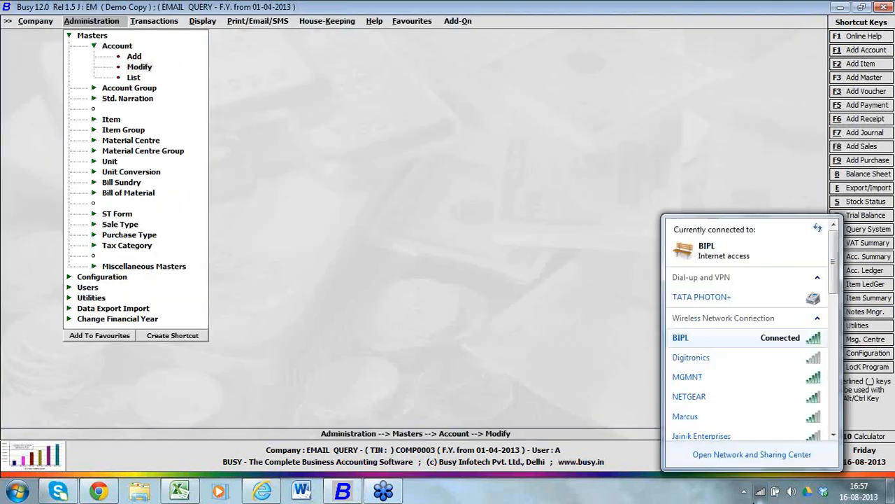
{"action": "left_click", "coordinate": [744, 492]}
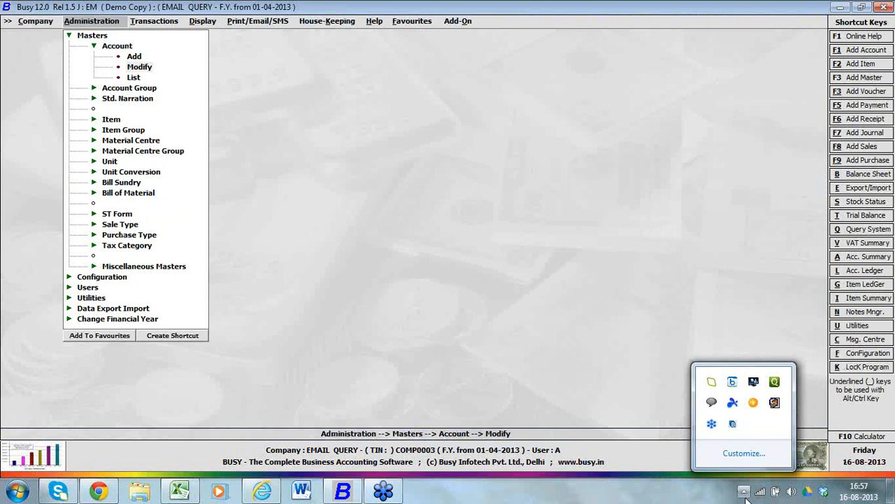
{"action": "double_click", "coordinate": [733, 423]}
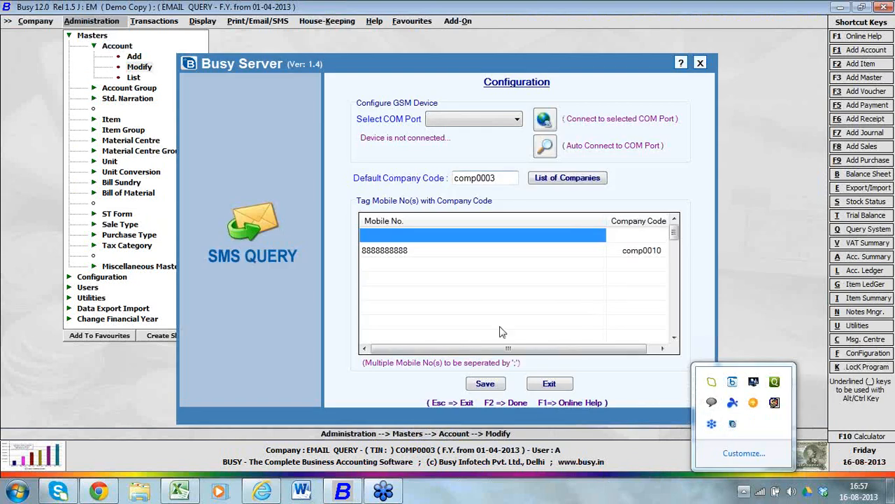
{"action": "left_click", "coordinate": [549, 389]}
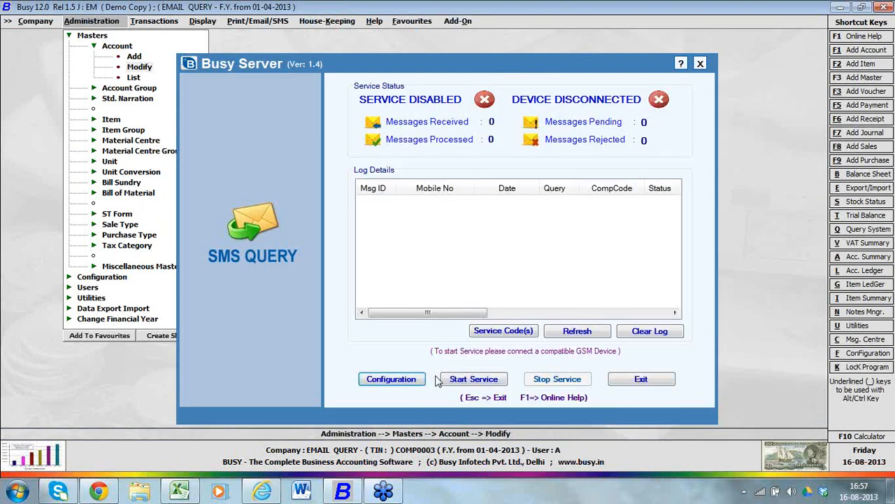
Step: Try to save the SMS Query configuration with comp0003 as the Default Company Code, then exit the configuration
{"action": "left_click", "coordinate": [408, 382]}
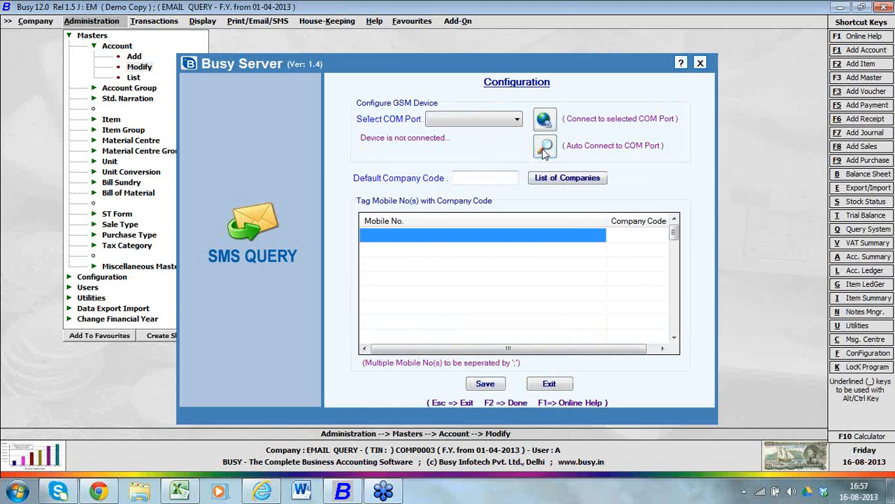
{"action": "left_click", "coordinate": [486, 180]}
{"action": "type", "text": "comp0003"}
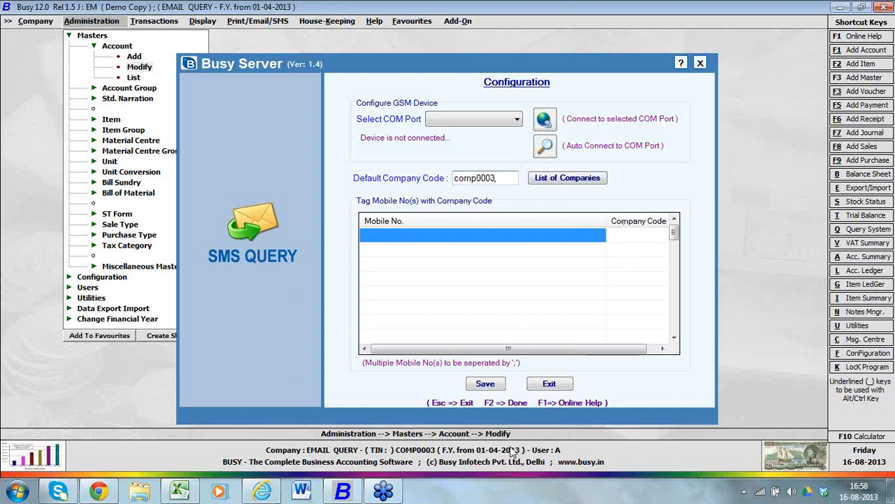
{"action": "left_click", "coordinate": [493, 384]}
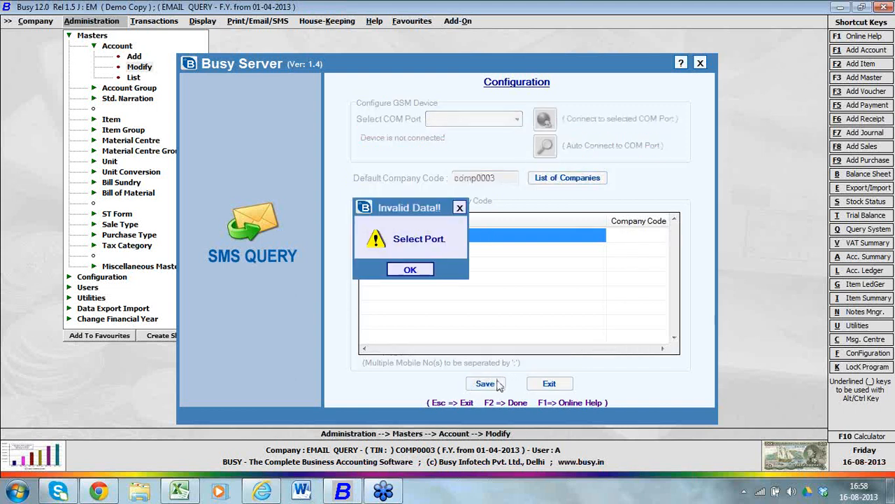
{"action": "left_click", "coordinate": [420, 270]}
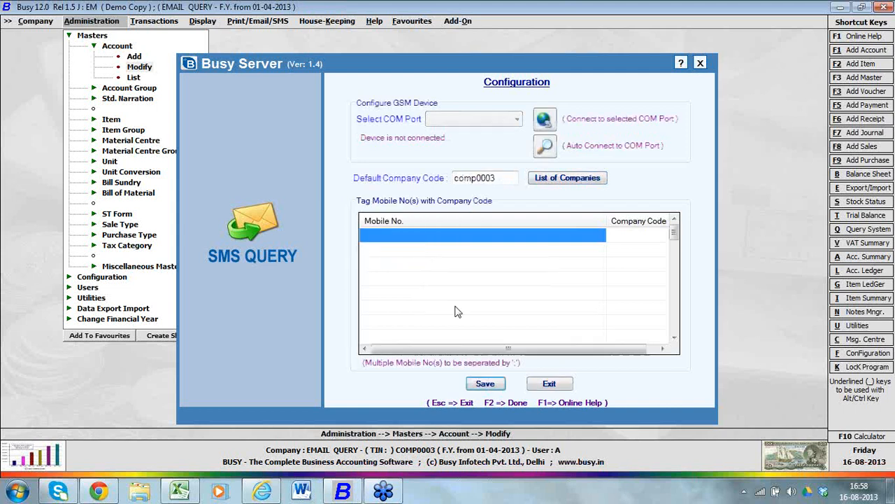
{"action": "left_click", "coordinate": [549, 384]}
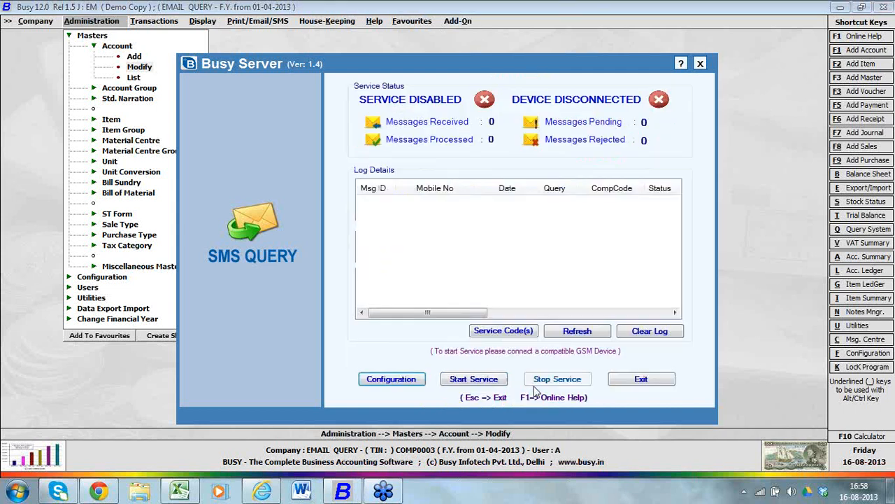
Step: Review the SMS Query service codes and the GSM device configuration, closing each again
{"action": "left_click", "coordinate": [509, 332]}
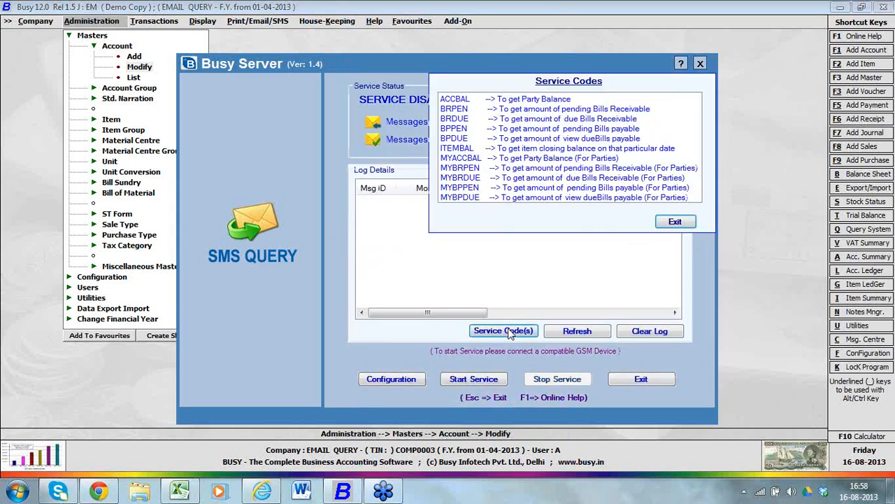
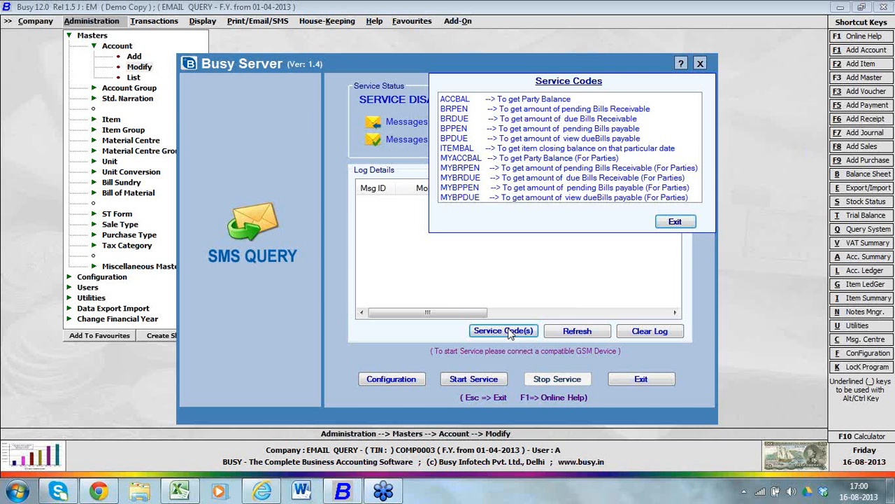
{"action": "left_click", "coordinate": [675, 221]}
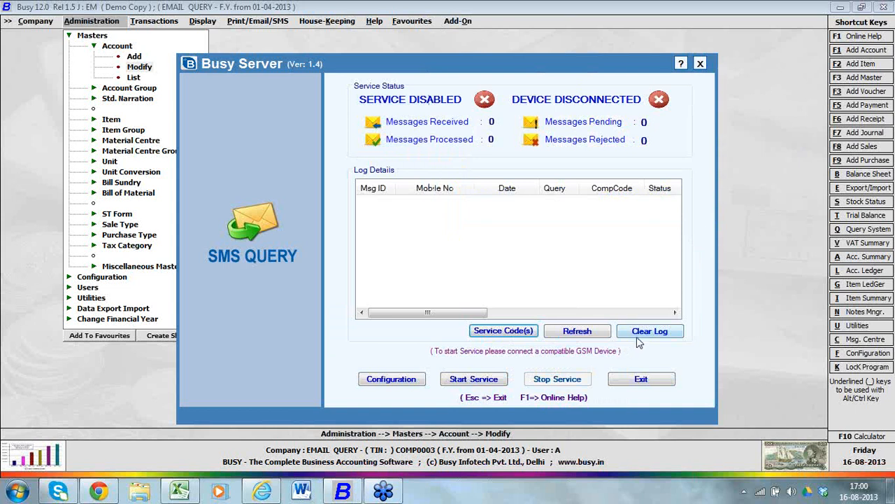
{"action": "left_click", "coordinate": [503, 330]}
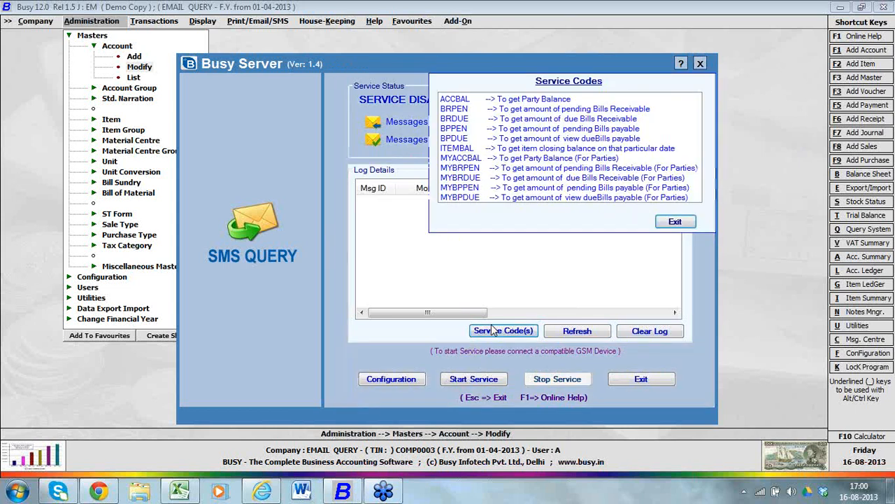
{"action": "left_click", "coordinate": [674, 221]}
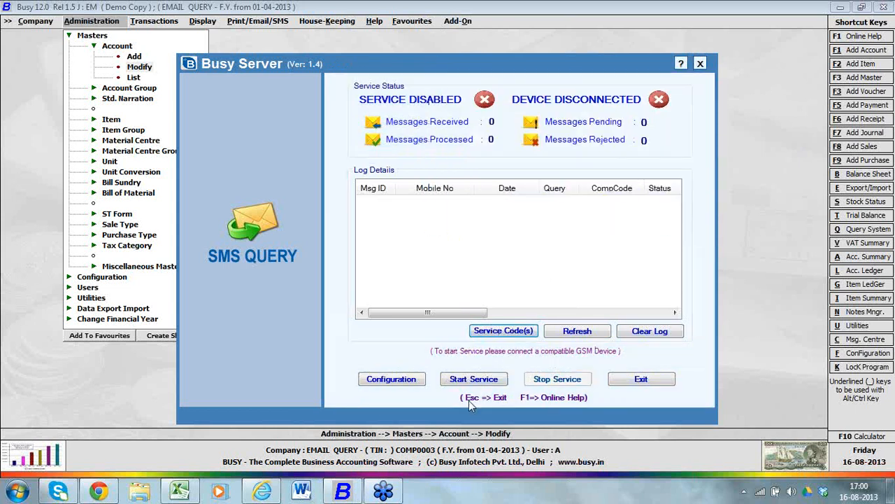
{"action": "left_click", "coordinate": [395, 384]}
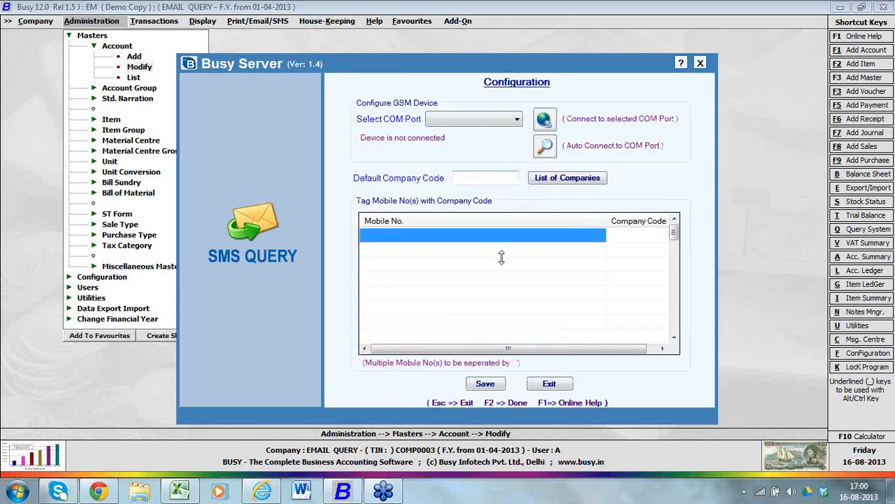
{"action": "left_click", "coordinate": [560, 387]}
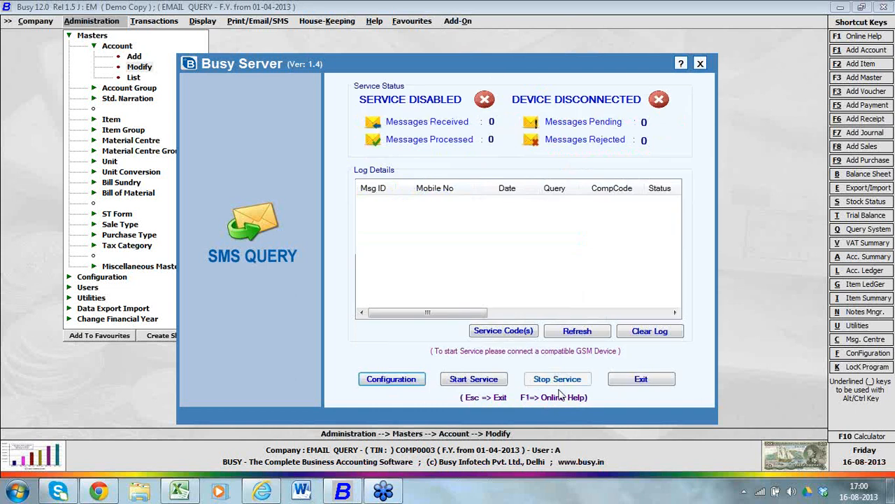
Step: Leave SMS Query, review the E-Mail Query configuration and return to the Busy Server main screen
{"action": "left_click", "coordinate": [625, 388]}
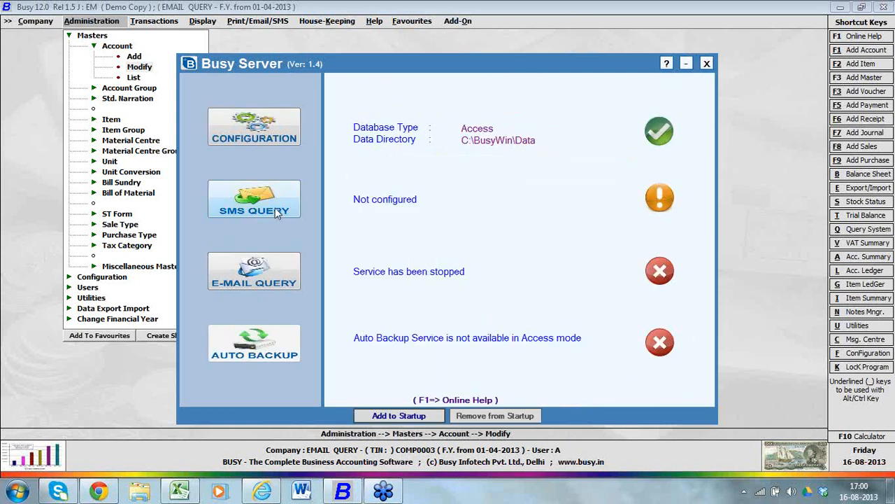
{"action": "left_click", "coordinate": [277, 260]}
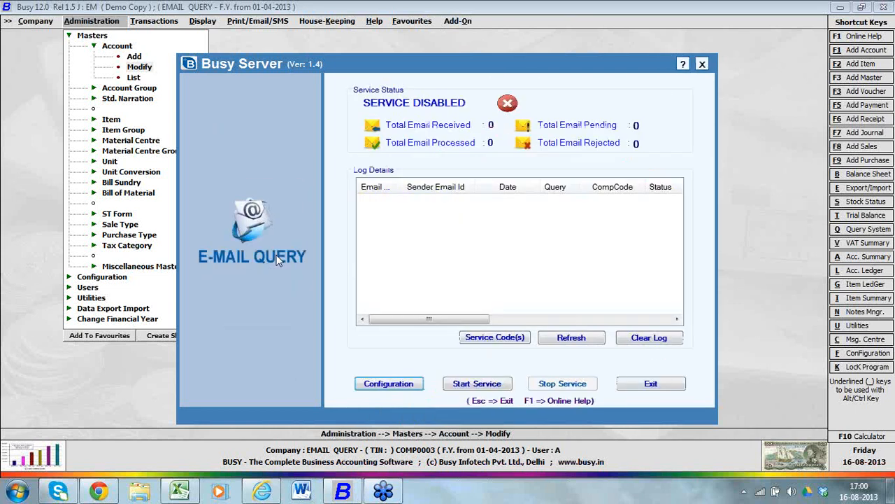
{"action": "left_click", "coordinate": [373, 386]}
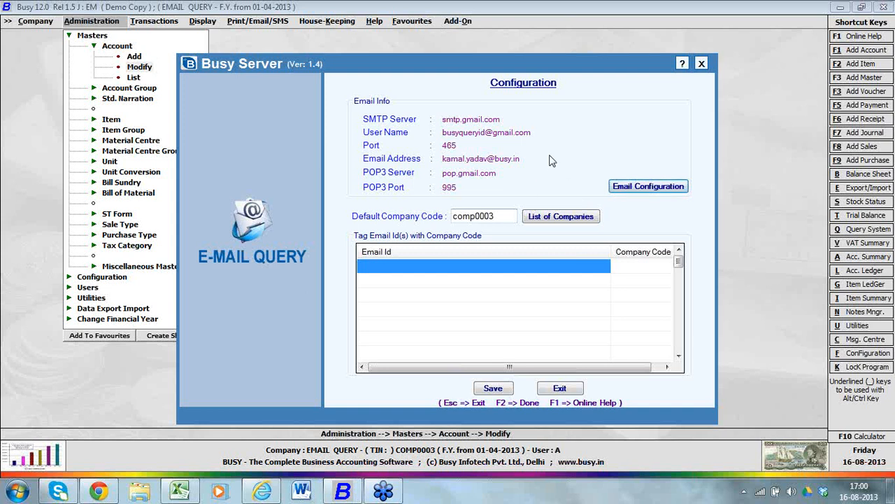
{"action": "left_click", "coordinate": [579, 389]}
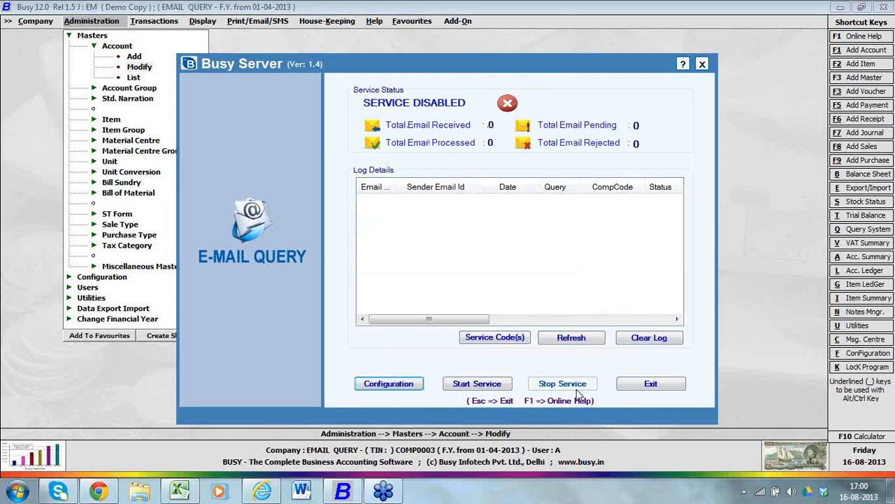
{"action": "left_click", "coordinate": [665, 389]}
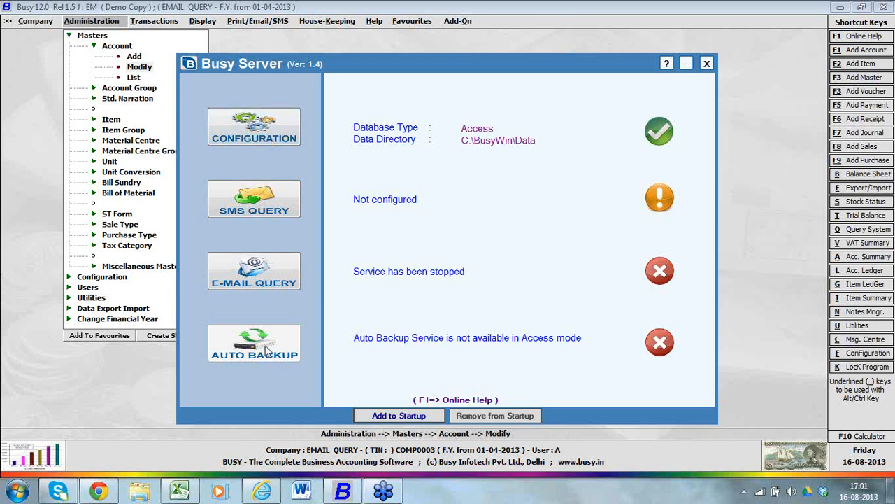
Step: Set the server configuration's database type to MSSQL with server name ".", username sa and the server password, and save it
{"action": "left_click", "coordinate": [278, 135]}
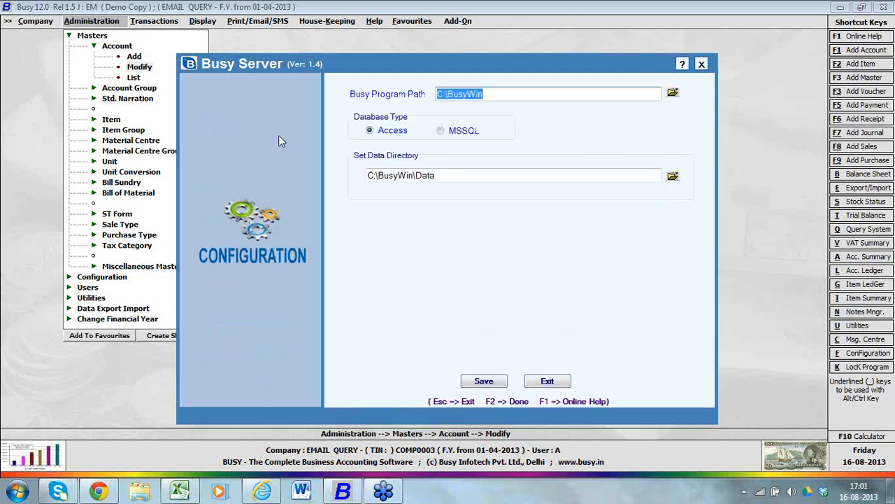
{"action": "left_click", "coordinate": [440, 130]}
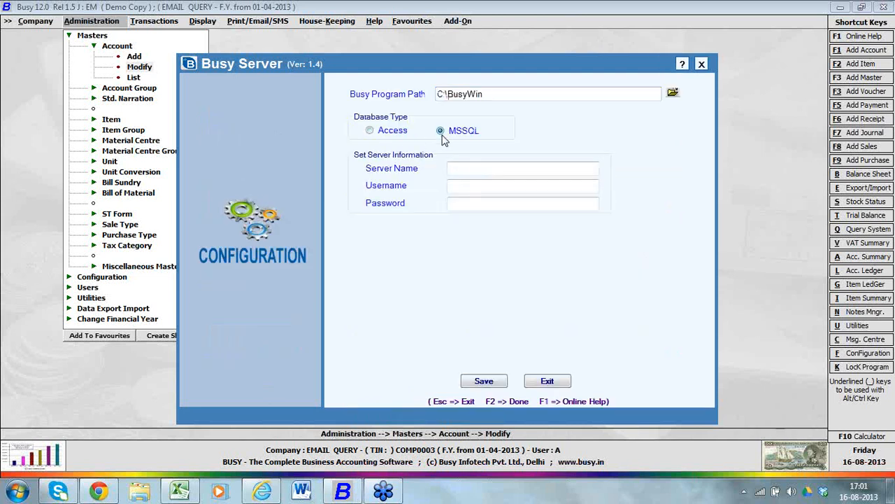
{"action": "left_click", "coordinate": [464, 170]}
{"action": "left_click", "coordinate": [465, 181]}
{"action": "type", "text": "sa"}
{"action": "left_click", "coordinate": [465, 209]}
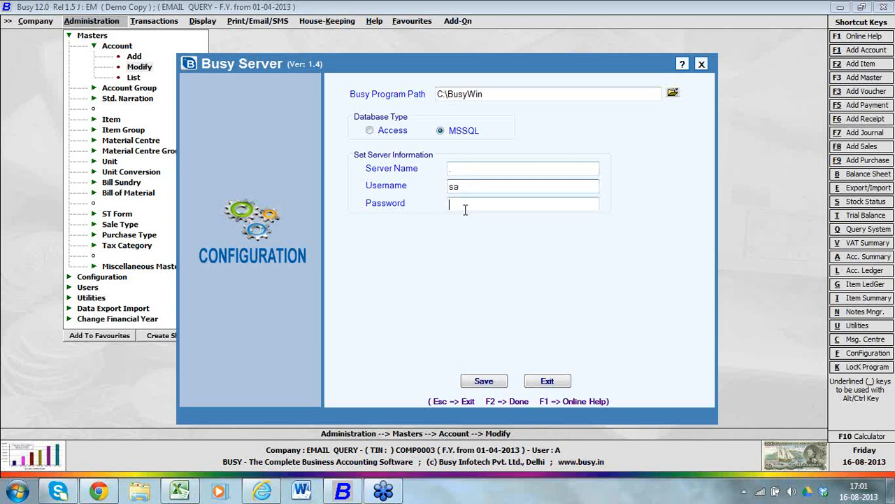
{"action": "type", "text": "****"}
{"action": "left_click", "coordinate": [486, 383]}
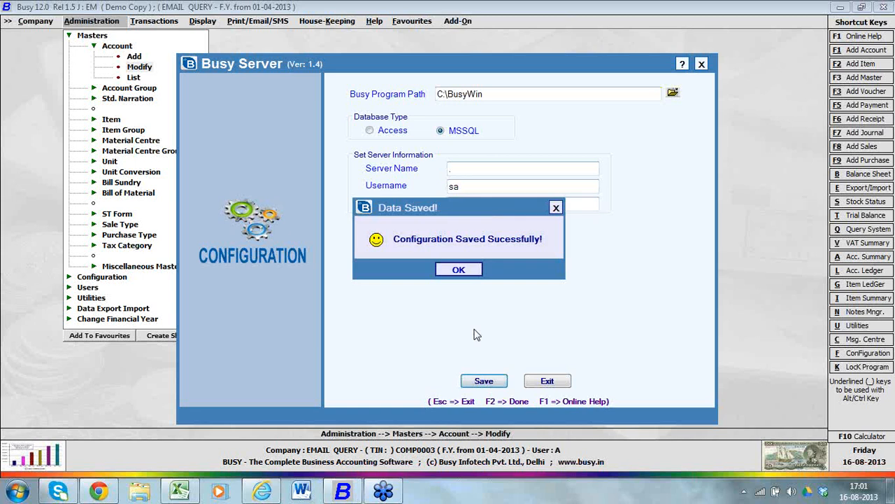
{"action": "left_click", "coordinate": [459, 270]}
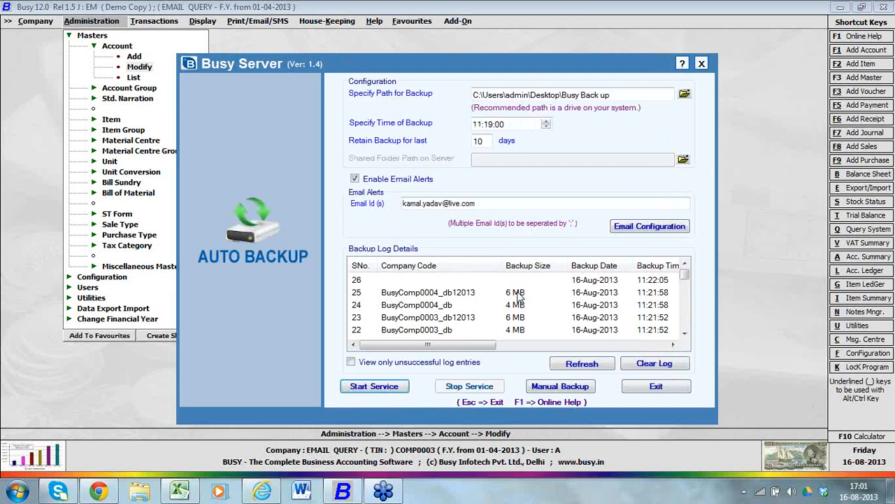
Step: Clear the Auto Backup log up to 15-08-2013
{"action": "left_click", "coordinate": [651, 365]}
{"action": "left_click", "coordinate": [424, 263]}
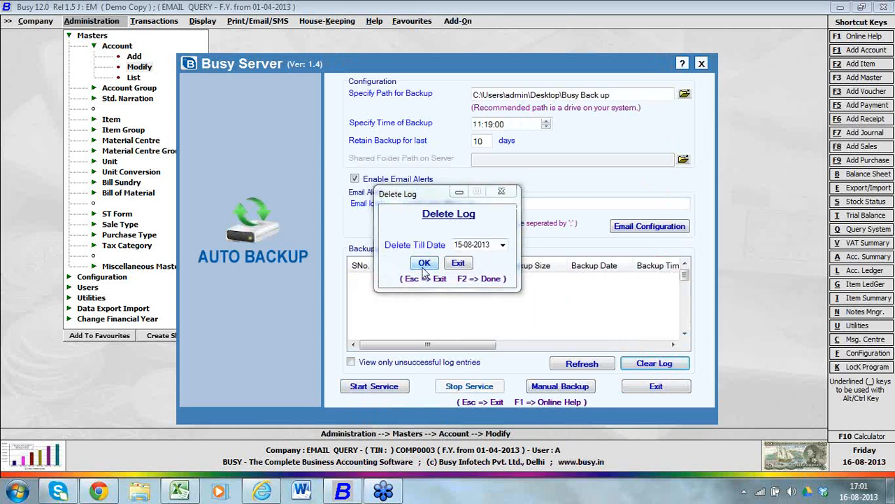
Step: Try to clear the Auto Backup log up to 16-08-2013, then close the Delete Log window
{"action": "left_click", "coordinate": [634, 364]}
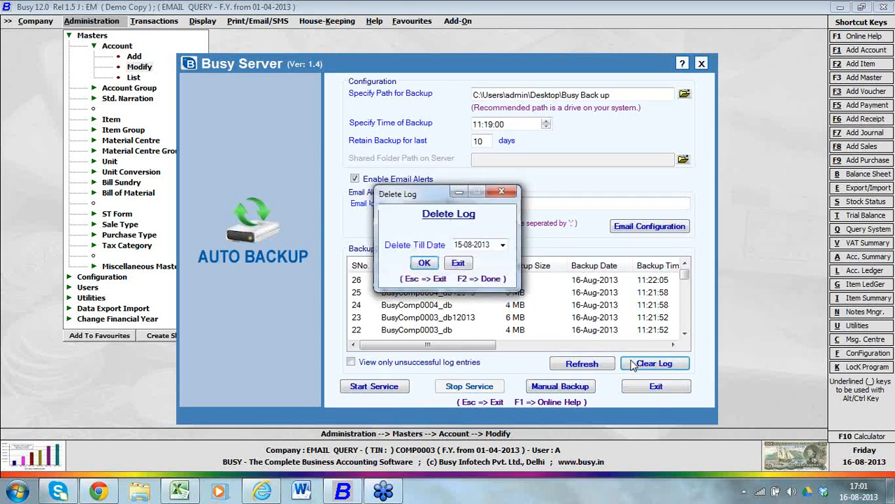
{"action": "left_click", "coordinate": [461, 245]}
{"action": "type", "text": "16"}
{"action": "left_click", "coordinate": [423, 263]}
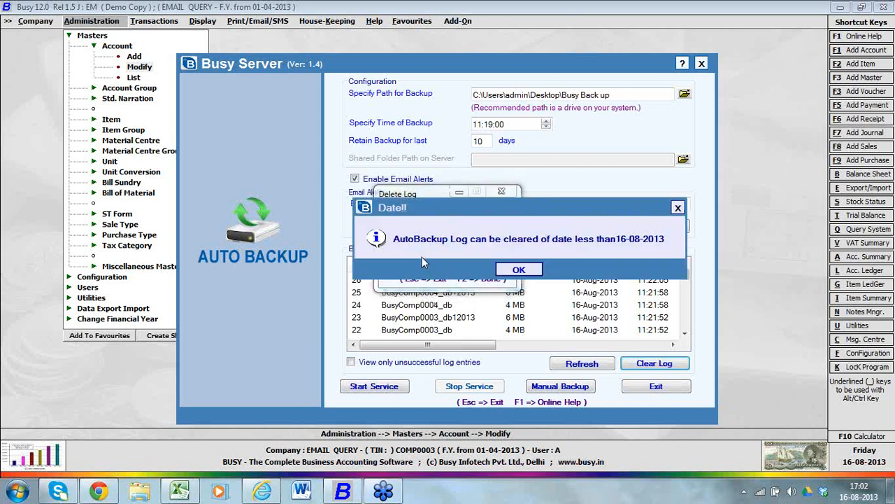
{"action": "left_click", "coordinate": [519, 272]}
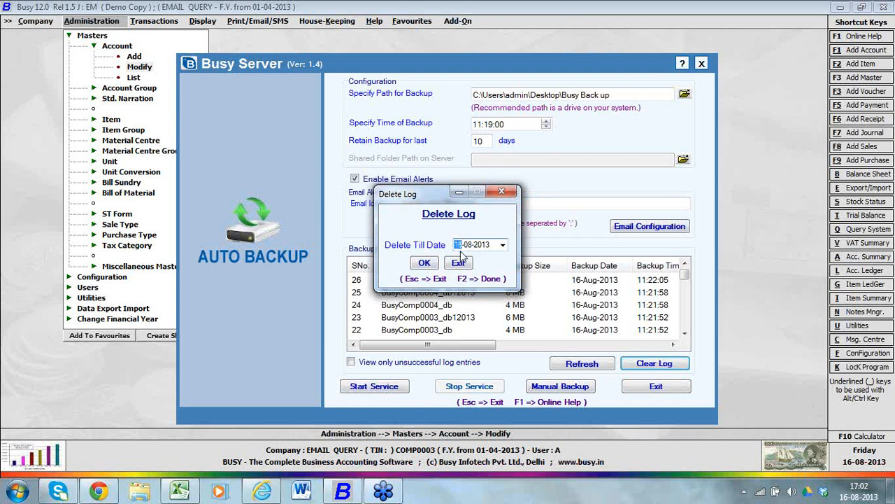
{"action": "left_click", "coordinate": [430, 265]}
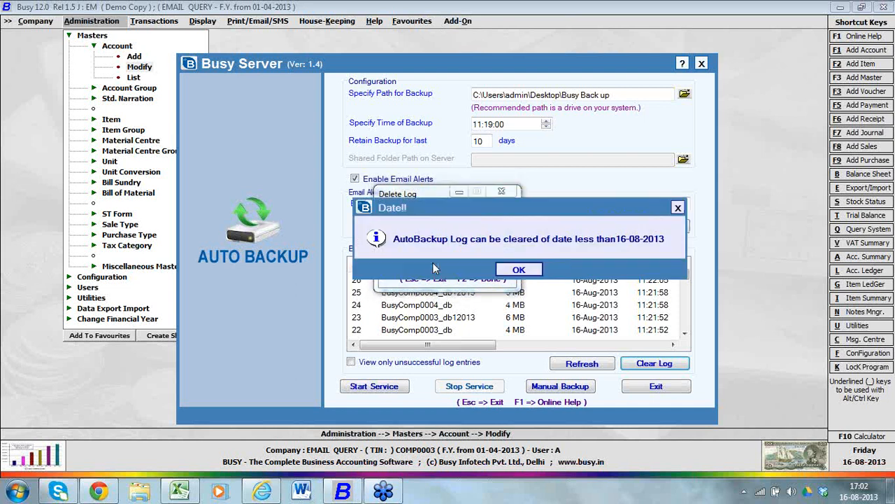
{"action": "left_click", "coordinate": [510, 271]}
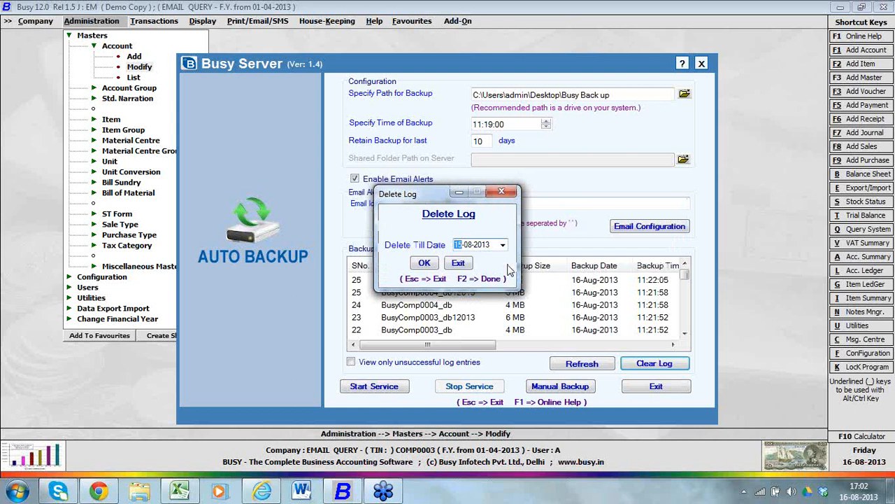
{"action": "left_click", "coordinate": [503, 192]}
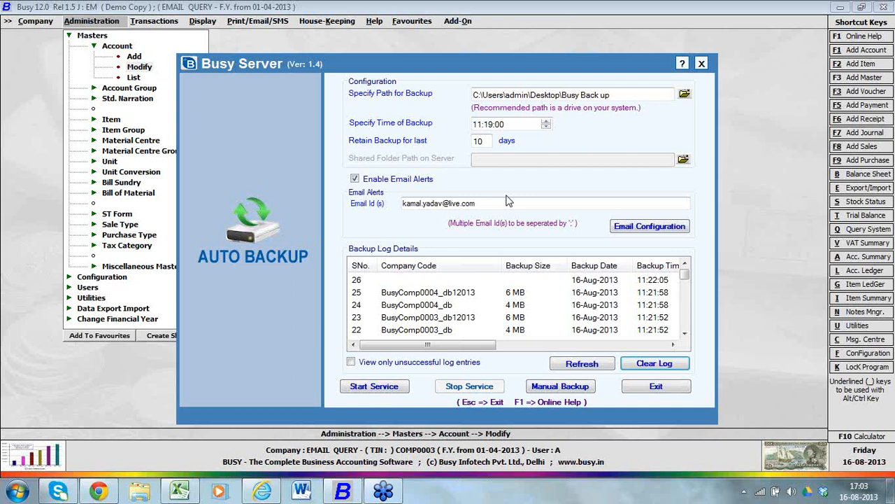
Step: Try a backup retention period of 999 days, then set it back to 10 days
{"action": "left_click", "coordinate": [485, 142]}
{"action": "key", "text": "BackSpace"}
{"action": "key", "text": "BackSpace"}
{"action": "type", "text": "999"}
{"action": "key", "text": "BackSpace"}
{"action": "key", "text": "BackSpace"}
{"action": "key", "text": "BackSpace"}
{"action": "type", "text": "10"}
Step: Check the contents of the Busy Back up folder on the desktop, then close the folder
{"action": "left_click", "coordinate": [632, 98]}
{"action": "key", "text": "super+d"}
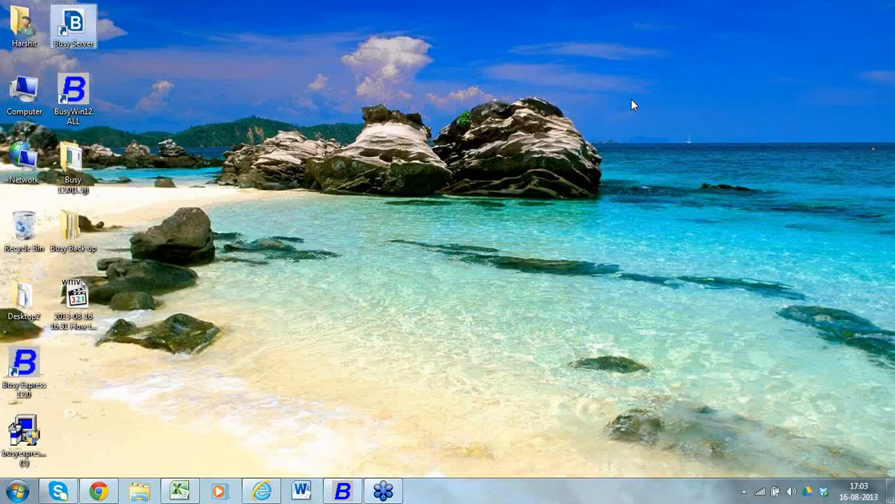
{"action": "double_click", "coordinate": [77, 223]}
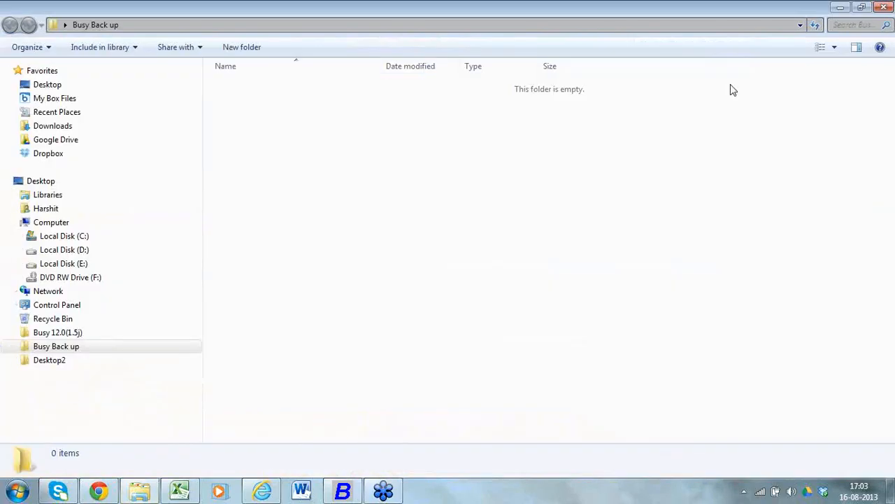
{"action": "left_click", "coordinate": [882, 6]}
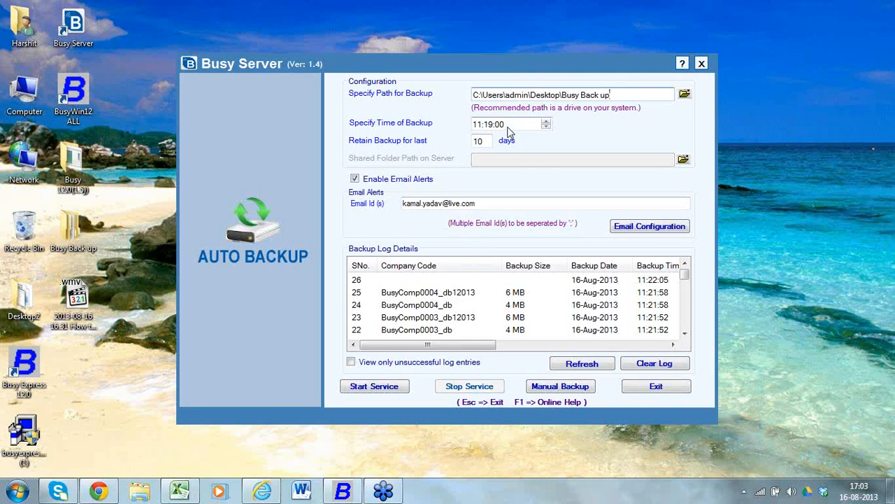
Step: Switch the backup email alerts off and on again, and try adding a separator after the alert e-mail address before removing it
{"action": "left_click", "coordinate": [488, 141]}
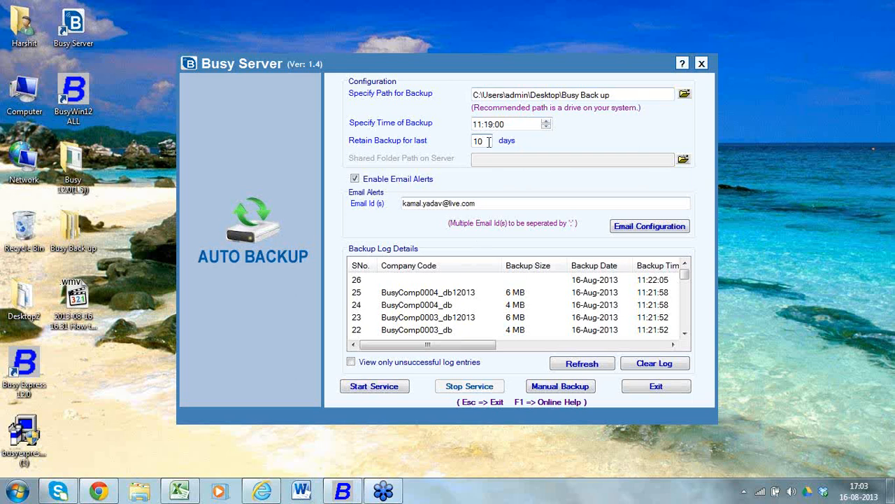
{"action": "left_click", "coordinate": [355, 179]}
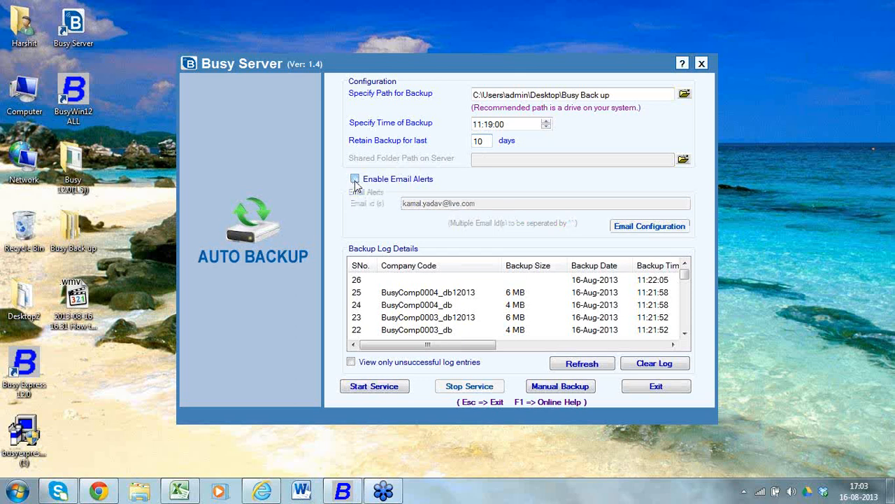
{"action": "left_click", "coordinate": [355, 179]}
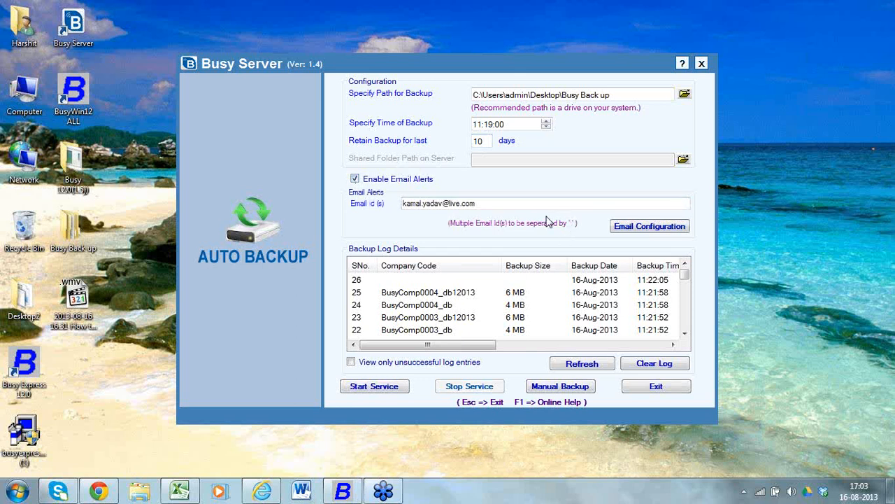
{"action": "left_click", "coordinate": [544, 205]}
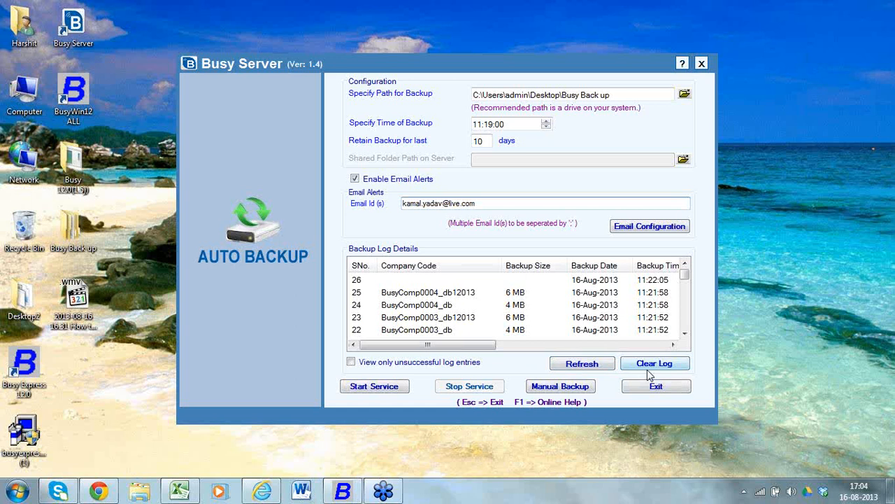
{"action": "type", "text": ","}
{"action": "key", "text": "BackSpace"}
Step: Send a test mail from the Auto Backup email configuration using the mail.busy.in server, and save the configuration
{"action": "left_click", "coordinate": [625, 227]}
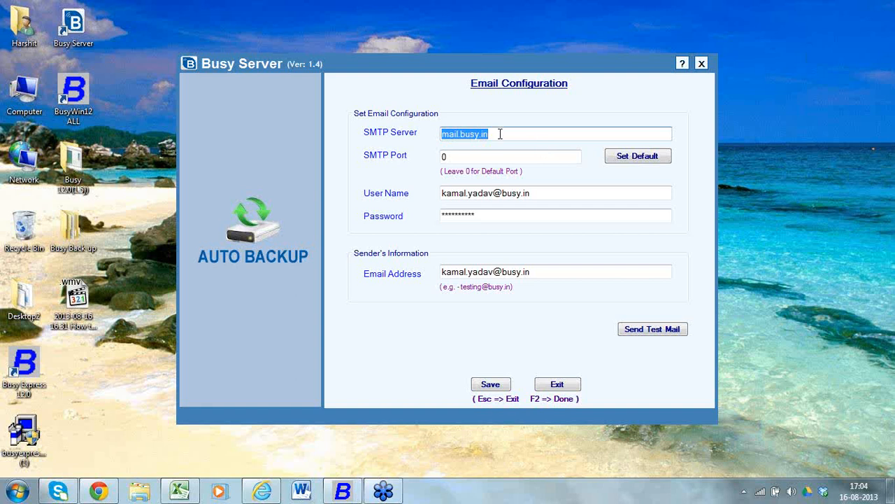
{"action": "left_click", "coordinate": [634, 330]}
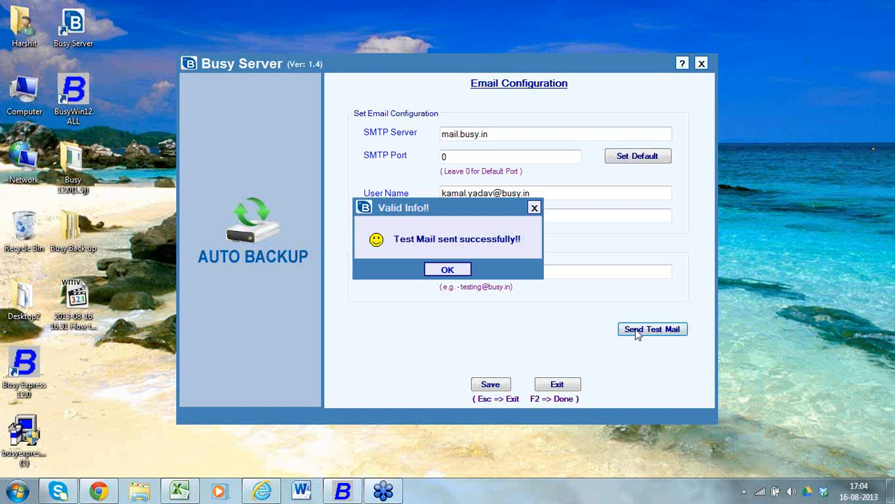
{"action": "left_click", "coordinate": [458, 269]}
{"action": "left_click", "coordinate": [506, 388]}
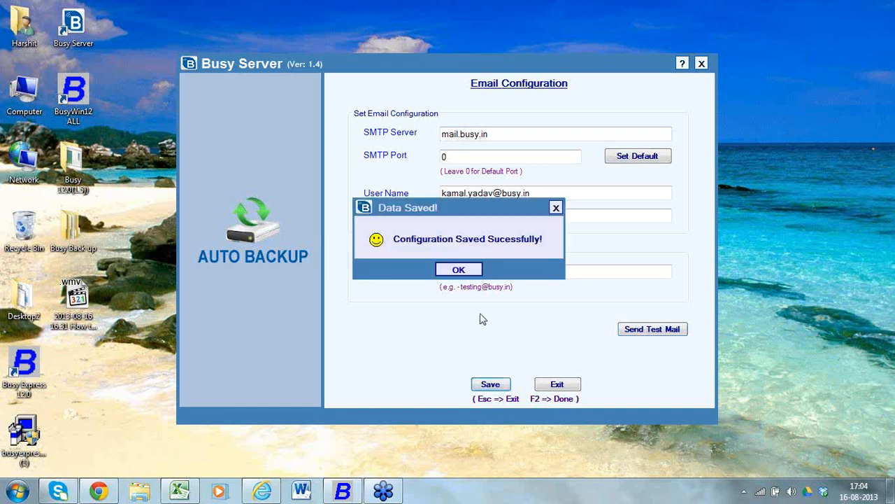
{"action": "left_click", "coordinate": [459, 268]}
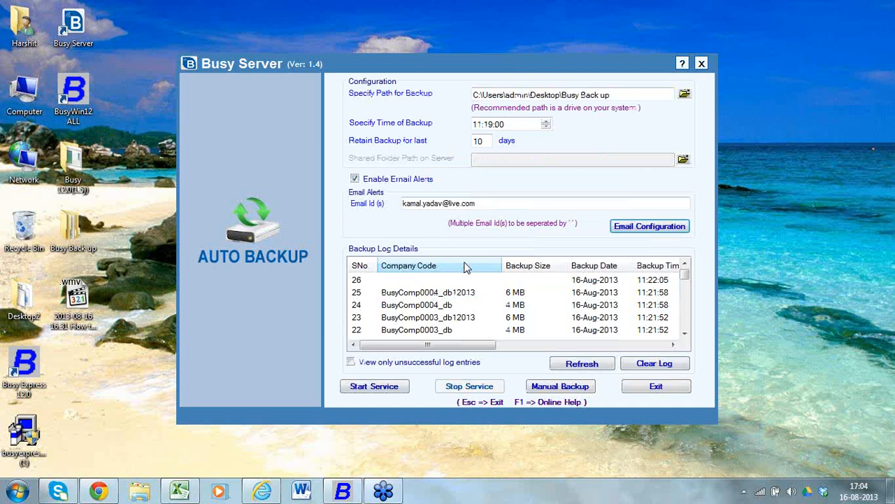
Step: Launch BusyWin12 ALL with the command line ec in demo mode, view the company list, and exit Busy
{"action": "mouse_move", "coordinate": [347, 493]}
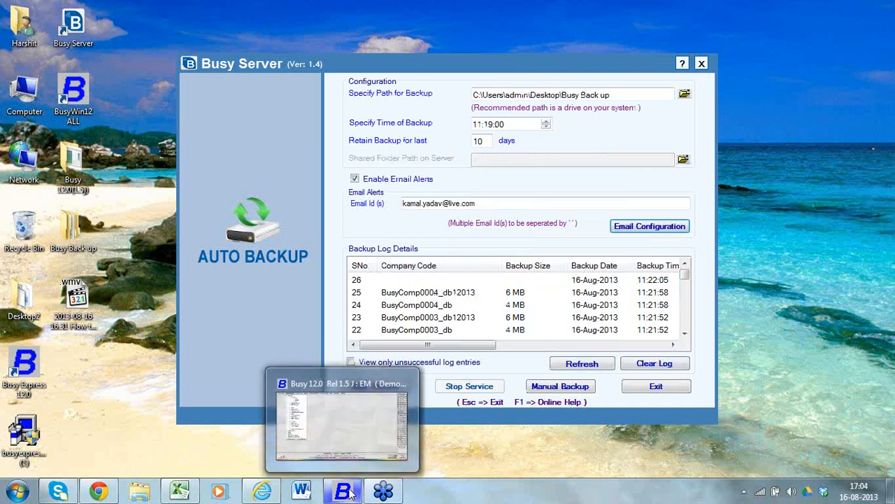
{"action": "double_click", "coordinate": [70, 116]}
{"action": "type", "text": "ec"}
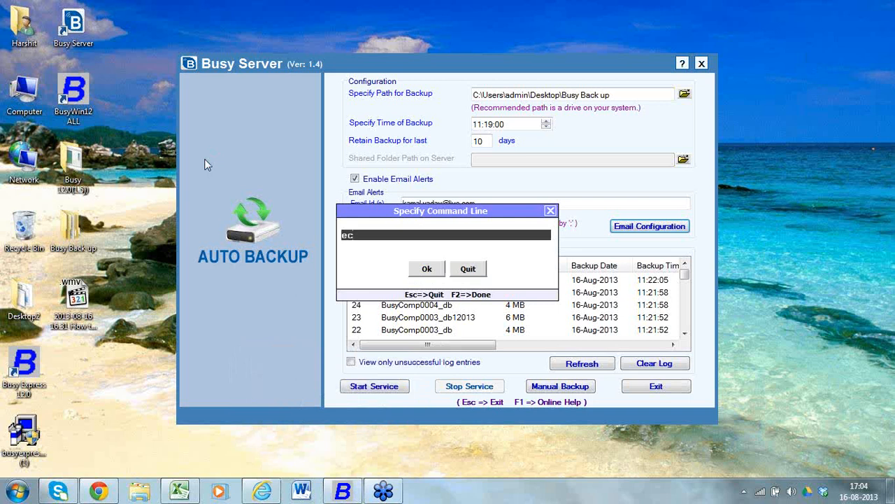
{"action": "key", "text": "Return"}
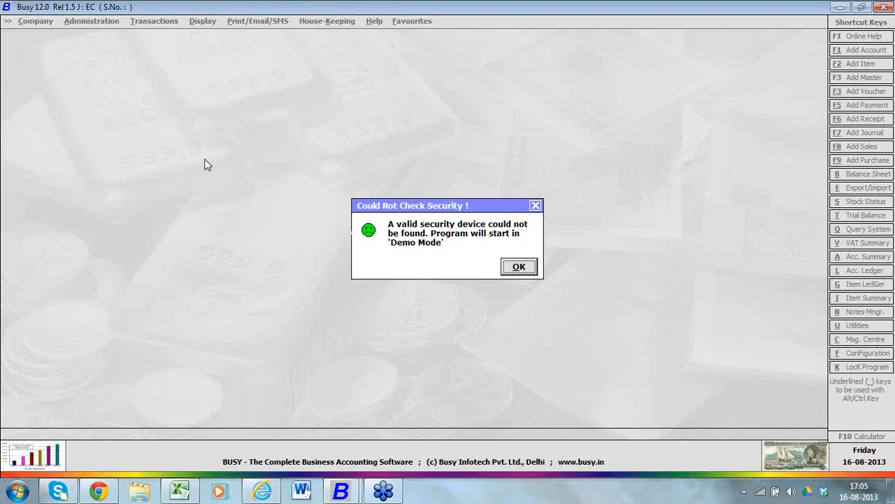
{"action": "key", "text": "Return"}
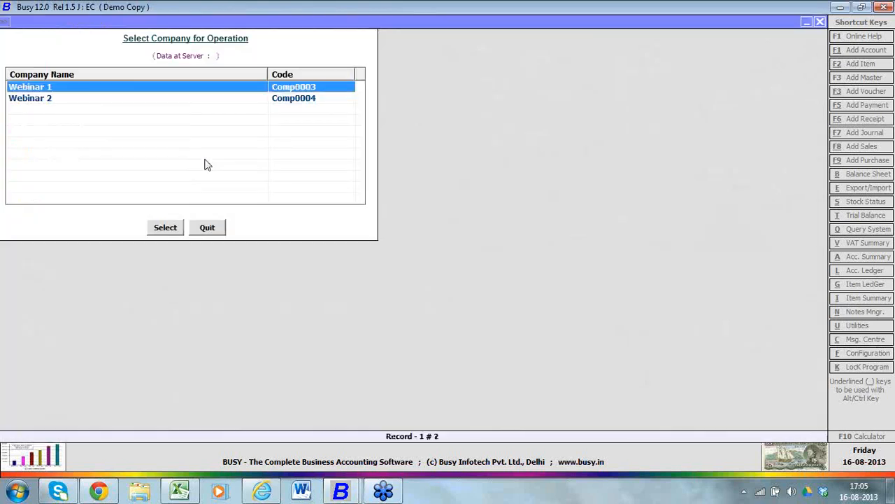
{"action": "key", "text": "Escape"}
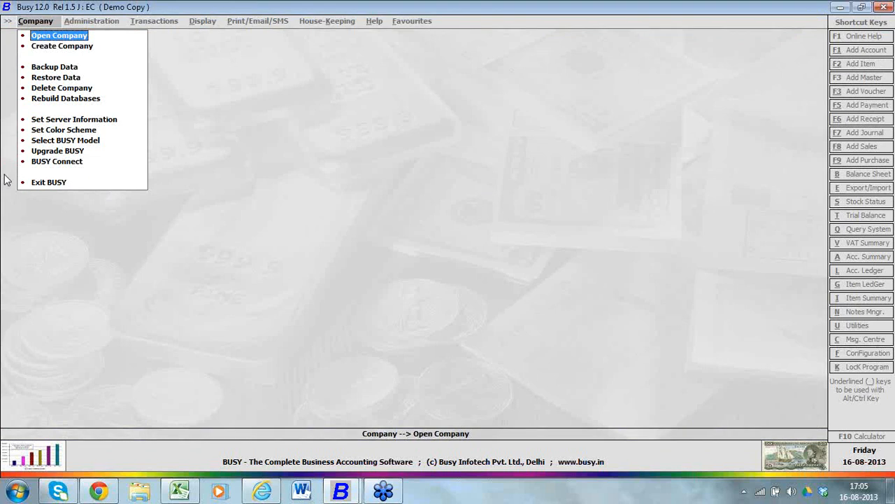
{"action": "left_click", "coordinate": [32, 182]}
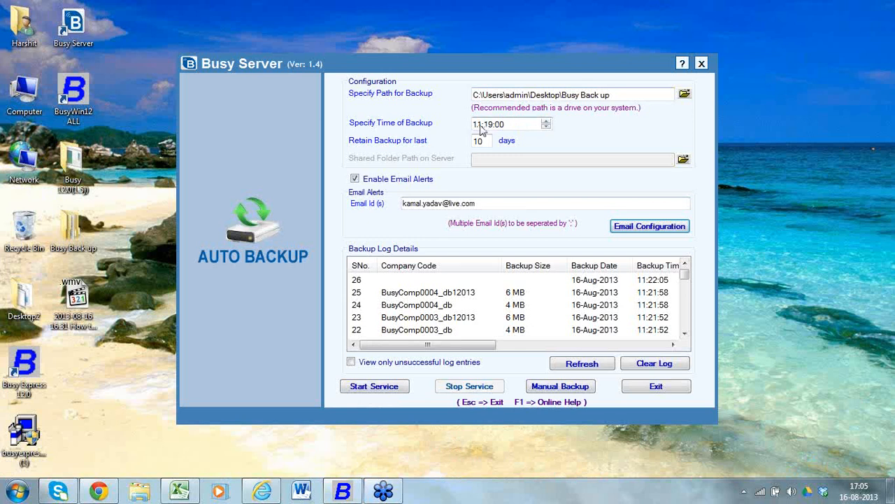
Step: Set the time of backup to 17:07:00, and briefly filter the backup log to unsuccessful entries only
{"action": "left_click", "coordinate": [479, 125]}
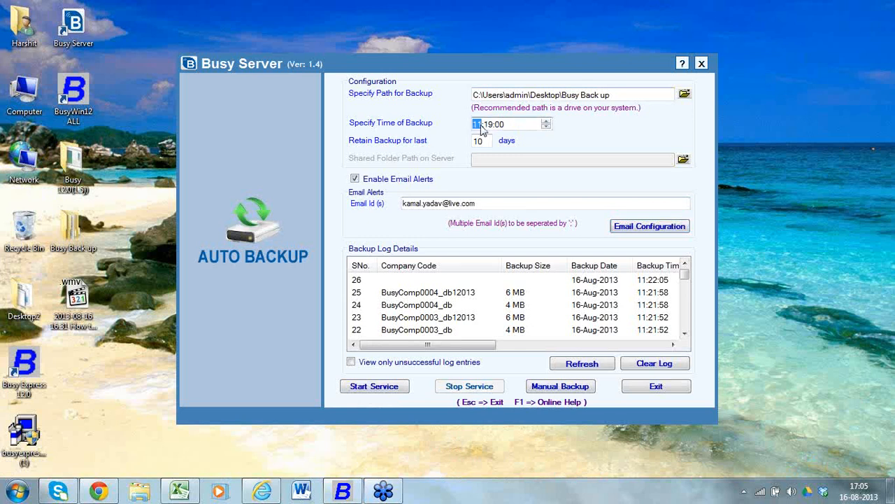
{"action": "type", "text": "1"}
{"action": "left_click", "coordinate": [490, 128]}
{"action": "type", "text": "07"}
{"action": "left_click", "coordinate": [351, 362]}
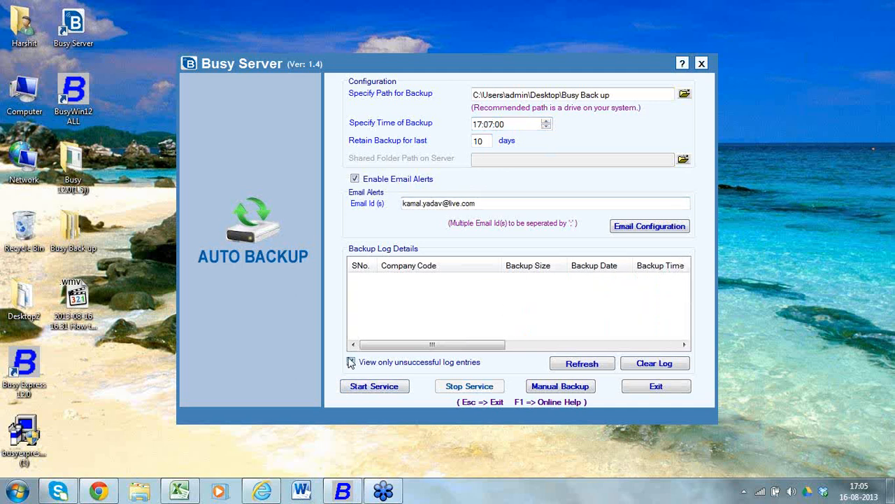
{"action": "left_click", "coordinate": [351, 361]}
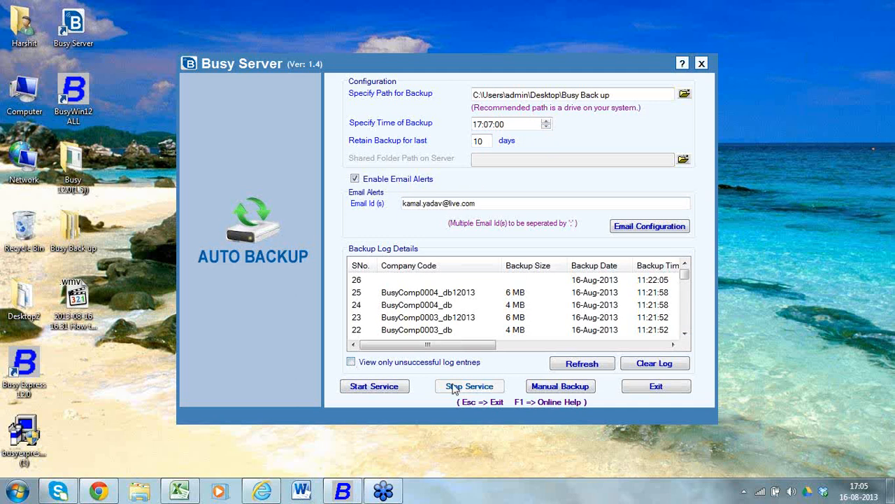
Step: Start the Auto Backup service, then add Busy Server to startup from its main screen
{"action": "left_click", "coordinate": [402, 388]}
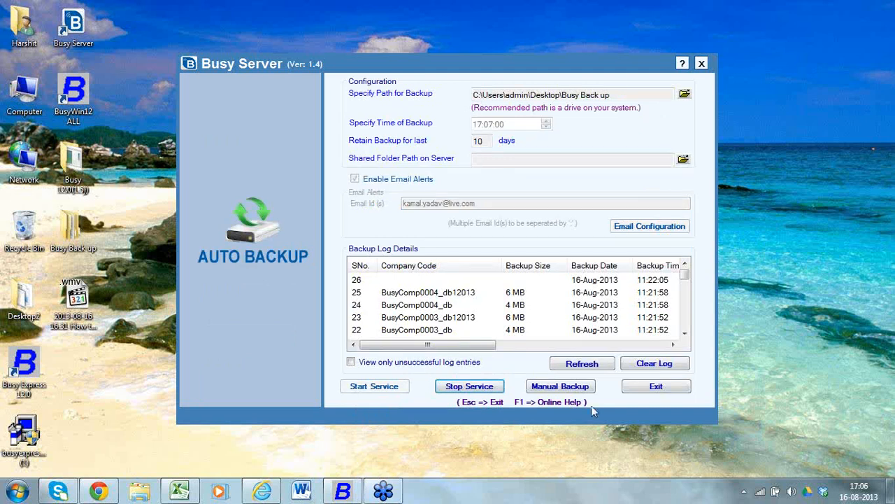
{"action": "left_click", "coordinate": [646, 389]}
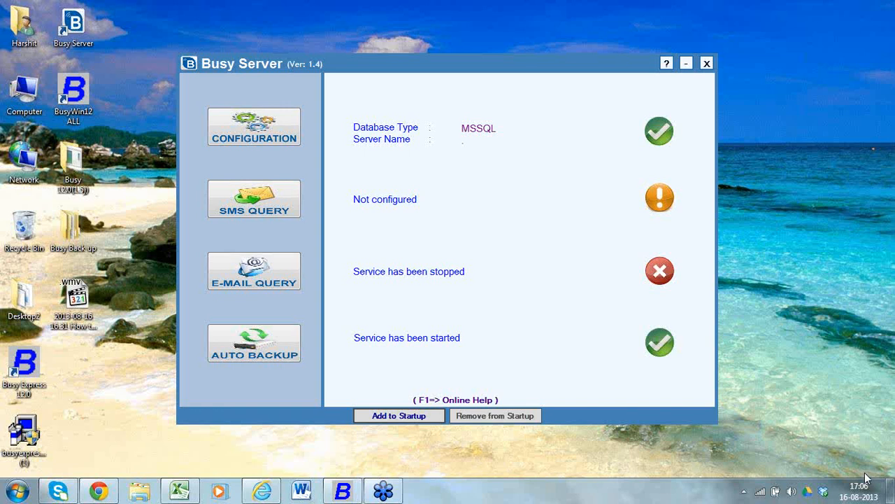
{"action": "left_click", "coordinate": [417, 417]}
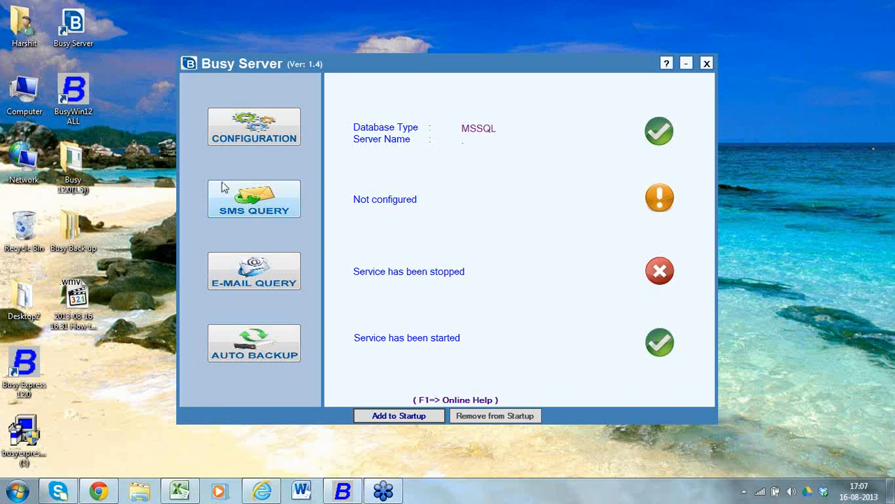
Step: Check the Busy Back up folder for the scheduled backup and open its 16-Aug-2013 folder and the Comp0003 folder inside
{"action": "double_click", "coordinate": [74, 226]}
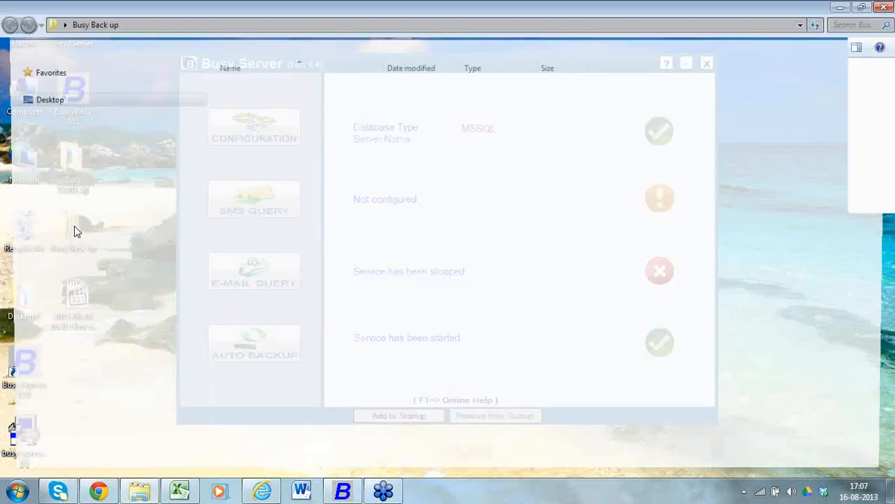
{"action": "left_click", "coordinate": [878, 7]}
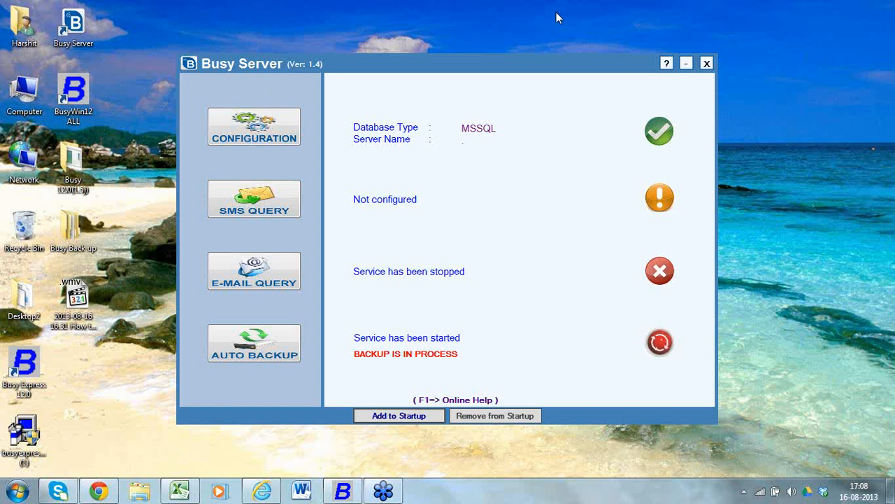
{"action": "double_click", "coordinate": [71, 225]}
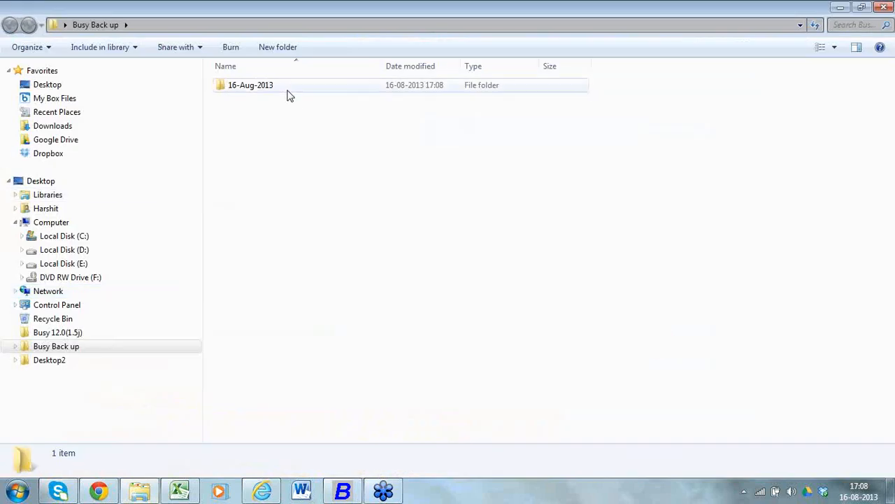
{"action": "double_click", "coordinate": [287, 90]}
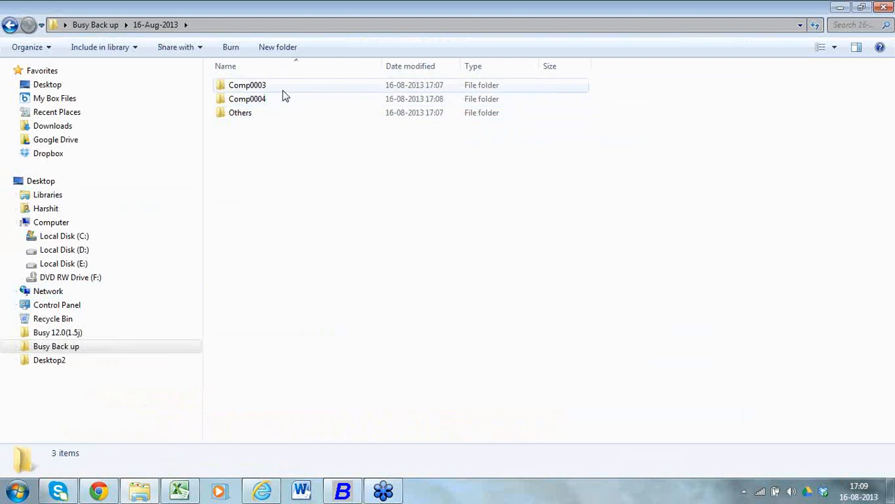
{"action": "double_click", "coordinate": [283, 90]}
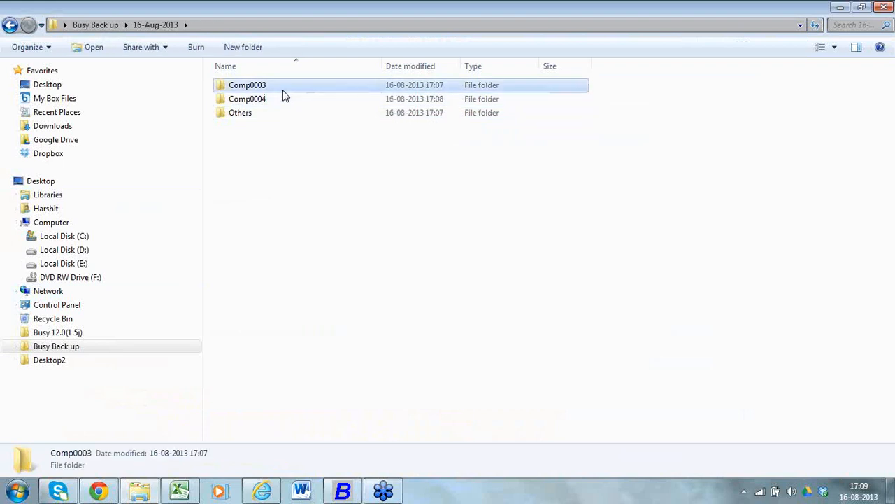
Step: Return to the Busy Back up folder, inspect the Others folder inside 16-Aug-2013, and close the file window
{"action": "left_click", "coordinate": [9, 26]}
{"action": "left_click", "coordinate": [9, 26]}
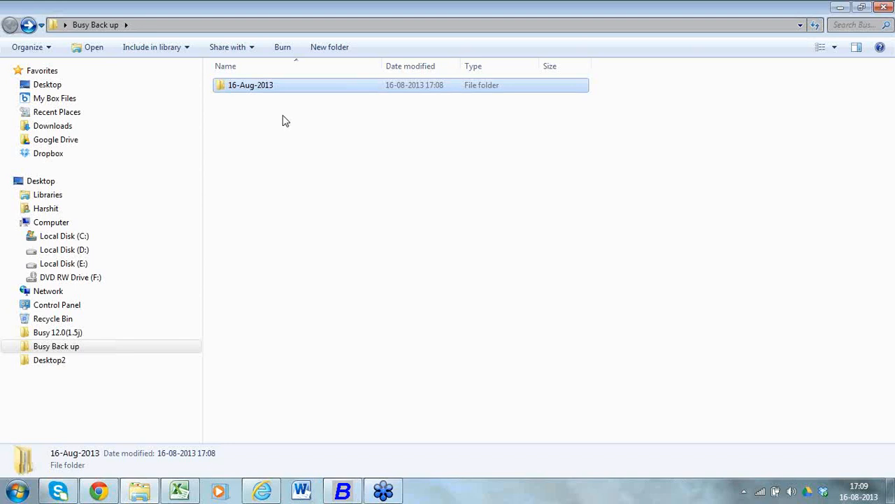
{"action": "double_click", "coordinate": [311, 86]}
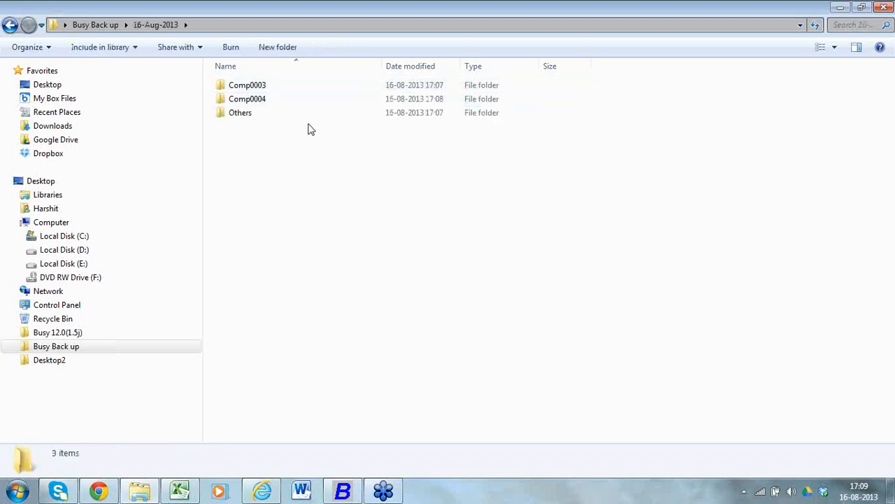
{"action": "double_click", "coordinate": [260, 113]}
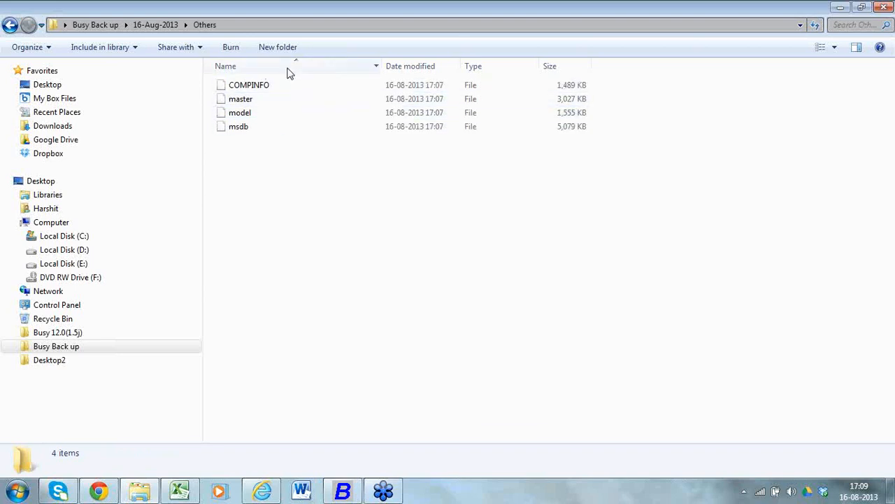
{"action": "left_click", "coordinate": [885, 6]}
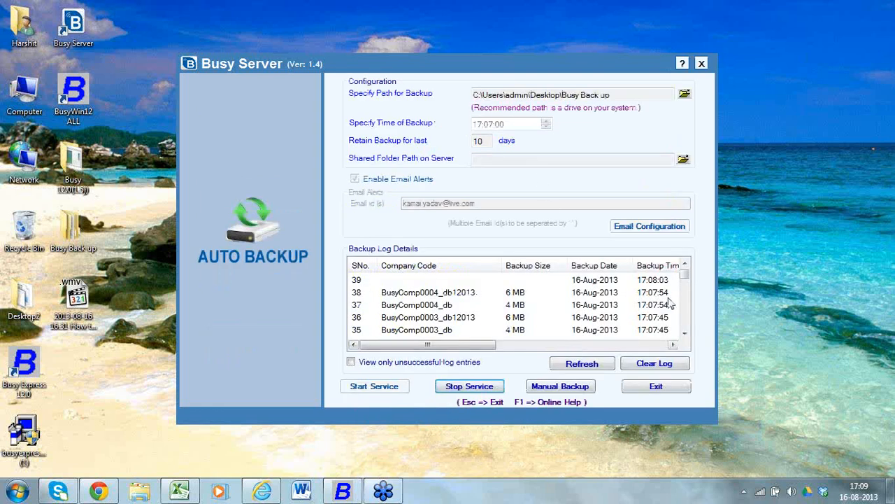
Step: Examine the company codes, backup sizes and times in the Auto Backup log, from the newest entries down to the earlier runs
{"action": "left_click", "coordinate": [685, 334]}
{"action": "left_click", "coordinate": [685, 334]}
{"action": "left_click", "coordinate": [685, 333]}
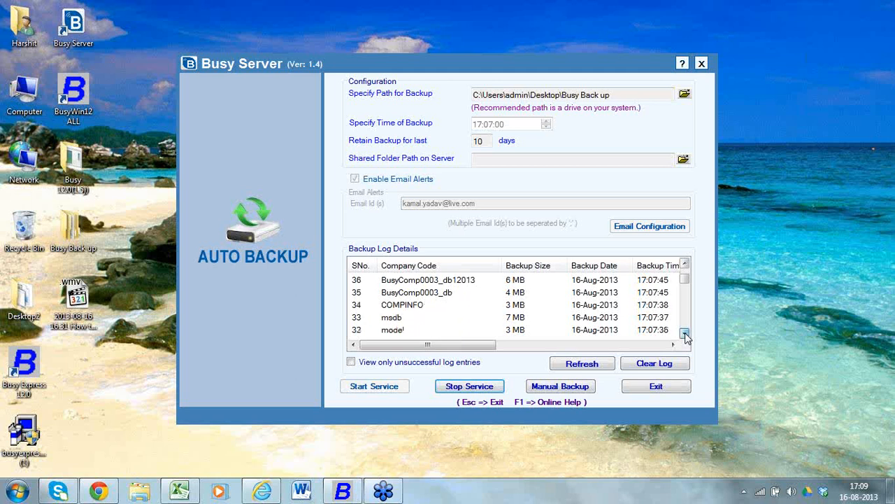
{"action": "left_click", "coordinate": [685, 333]}
{"action": "left_click", "coordinate": [685, 333]}
{"action": "left_click", "coordinate": [685, 334]}
{"action": "left_click", "coordinate": [685, 334]}
{"action": "left_click", "coordinate": [685, 333]}
{"action": "left_click", "coordinate": [685, 333]}
{"action": "left_click", "coordinate": [685, 333]}
{"action": "left_click", "coordinate": [685, 333]}
{"action": "left_click", "coordinate": [685, 334]}
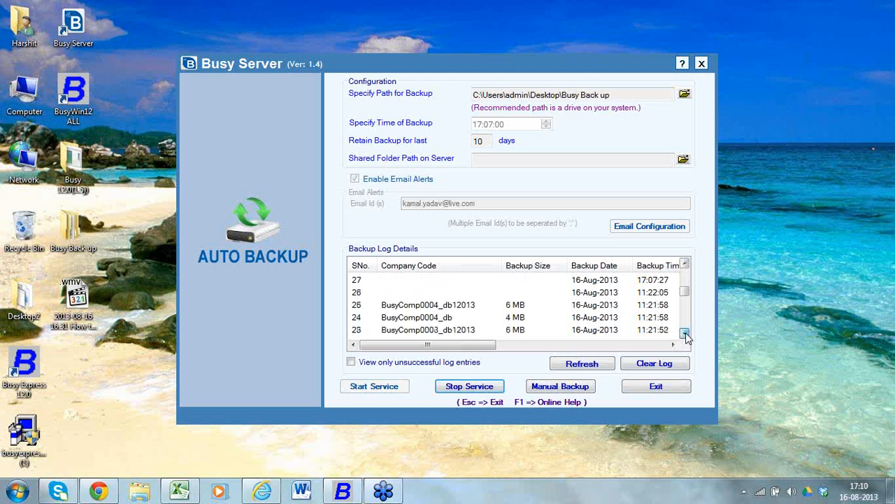
{"action": "left_click", "coordinate": [685, 333]}
{"action": "left_click", "coordinate": [684, 333]}
{"action": "left_click", "coordinate": [685, 333]}
Step: Examine the Backup Path and Backup Status columns of the log down to the earliest run, including the corrupted-database entry
{"action": "left_click", "coordinate": [665, 342]}
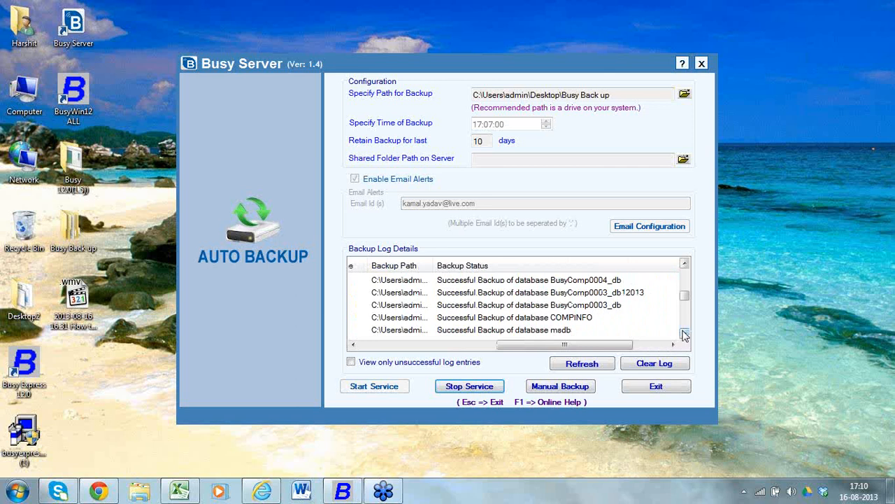
{"action": "left_click", "coordinate": [685, 334]}
{"action": "left_click", "coordinate": [685, 333]}
{"action": "left_click", "coordinate": [685, 333]}
{"action": "left_click", "coordinate": [685, 334]}
{"action": "left_click", "coordinate": [685, 333]}
{"action": "left_click", "coordinate": [685, 333]}
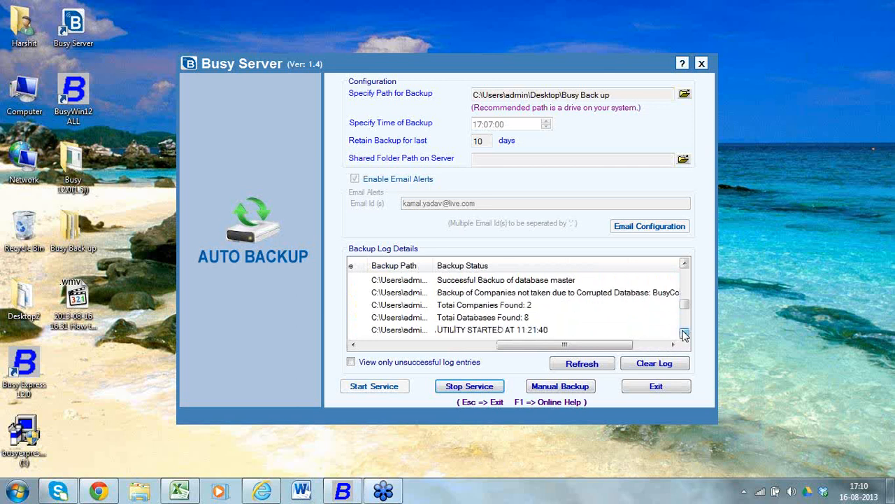
{"action": "left_click", "coordinate": [685, 333]}
{"action": "left_click", "coordinate": [685, 334]}
{"action": "left_click", "coordinate": [685, 333]}
{"action": "left_click", "coordinate": [685, 334]}
{"action": "left_click", "coordinate": [685, 334]}
{"action": "left_click", "coordinate": [685, 333]}
{"action": "left_click", "coordinate": [685, 333]}
{"action": "left_click", "coordinate": [684, 334]}
{"action": "left_click", "coordinate": [685, 334]}
{"action": "left_click", "coordinate": [685, 334]}
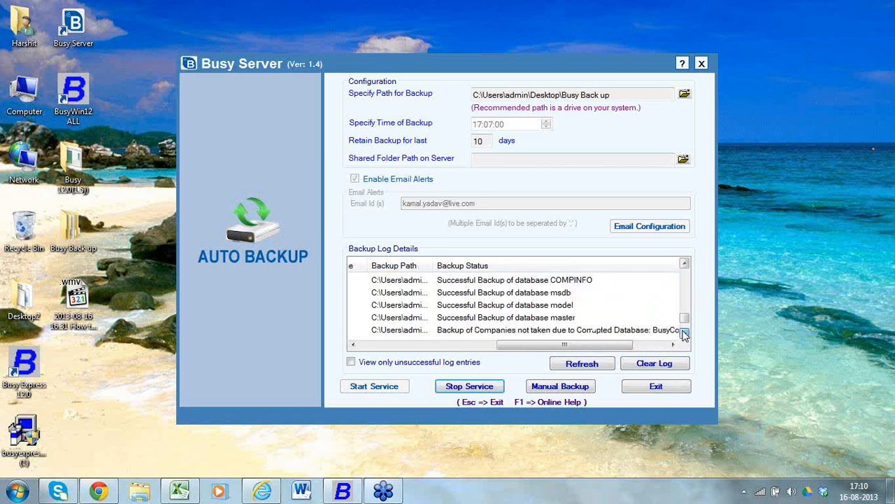
{"action": "left_click", "coordinate": [685, 333]}
{"action": "left_click", "coordinate": [685, 334]}
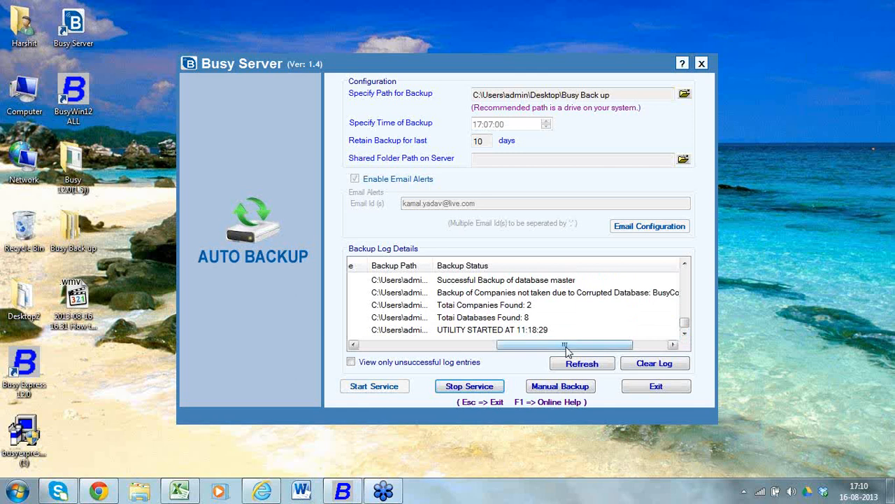
{"action": "left_click_drag", "start_coordinate": [566, 350], "coordinate": [550, 358]}
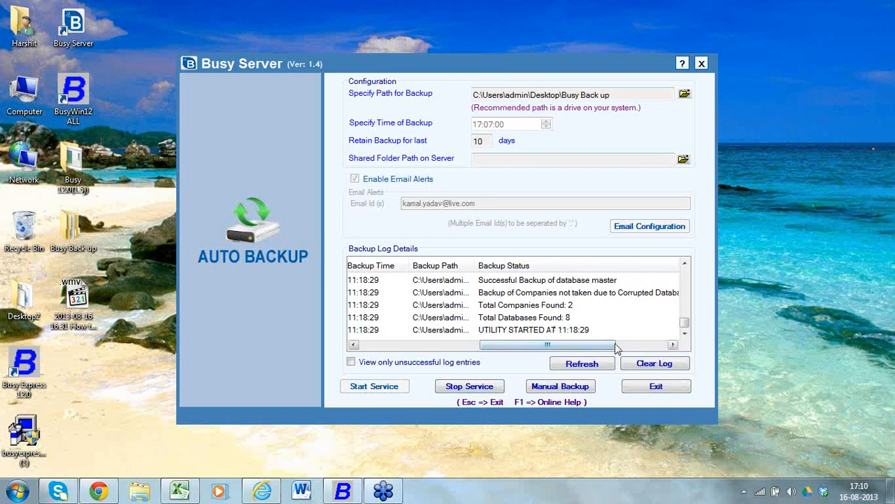
{"action": "left_click_drag", "start_coordinate": [617, 348], "coordinate": [668, 354]}
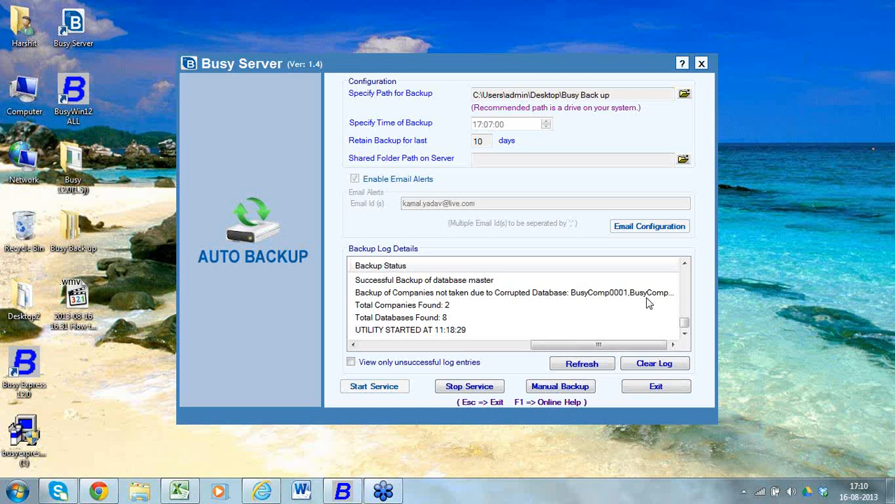
Step: Review the Backup Status entries of the earliest run upward from its start to its completion
{"action": "left_click", "coordinate": [684, 266]}
{"action": "left_click", "coordinate": [684, 266]}
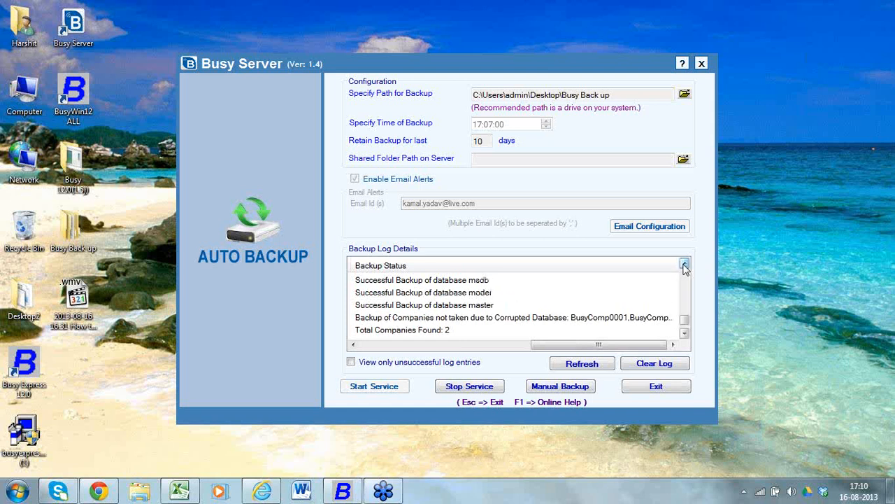
{"action": "mouse_move", "coordinate": [622, 344]}
{"action": "left_mouse_down"}
{"action": "mouse_move", "coordinate": [603, 344]}
{"action": "mouse_move", "coordinate": [626, 344]}
{"action": "left_mouse_up"}
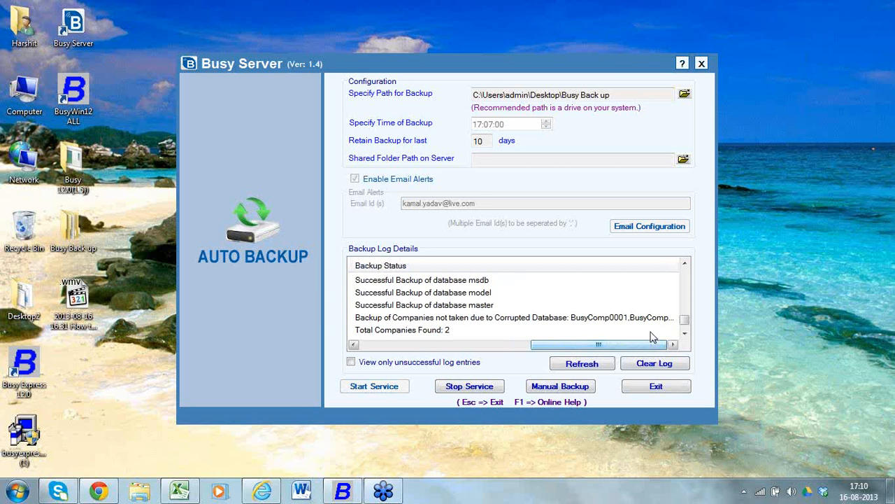
{"action": "left_click", "coordinate": [684, 266]}
{"action": "left_click", "coordinate": [684, 266]}
{"action": "left_click", "coordinate": [684, 266]}
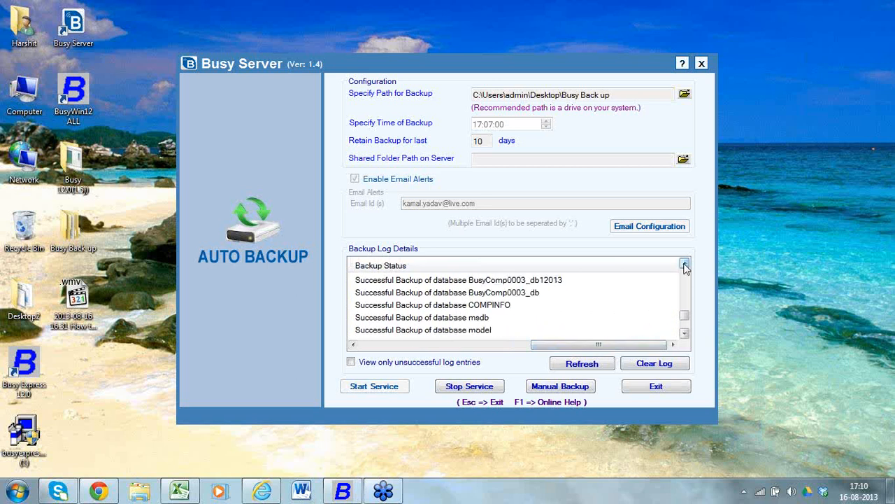
{"action": "left_click", "coordinate": [684, 266]}
{"action": "left_click", "coordinate": [684, 266]}
{"action": "left_click", "coordinate": [684, 265]}
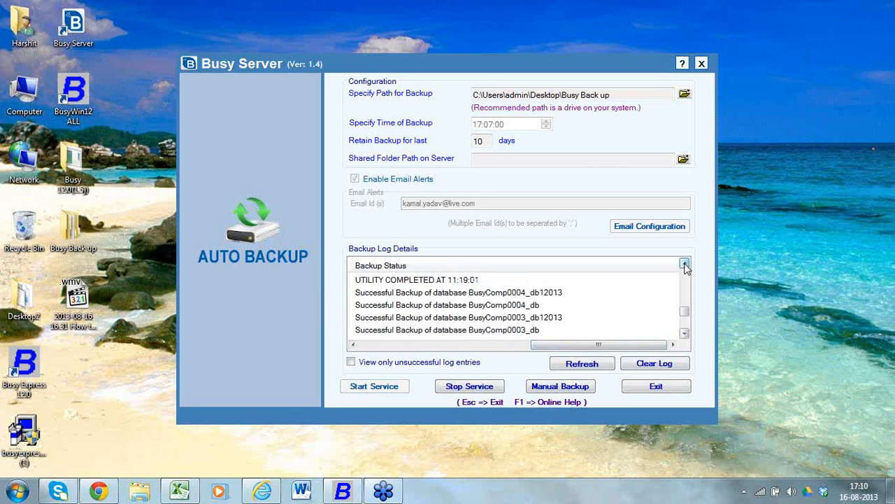
{"action": "left_click", "coordinate": [684, 266]}
Step: Compare the serial numbers, company codes, sizes and backup times of the older and newer log entries
{"action": "left_click_drag", "start_coordinate": [603, 345], "coordinate": [365, 366]}
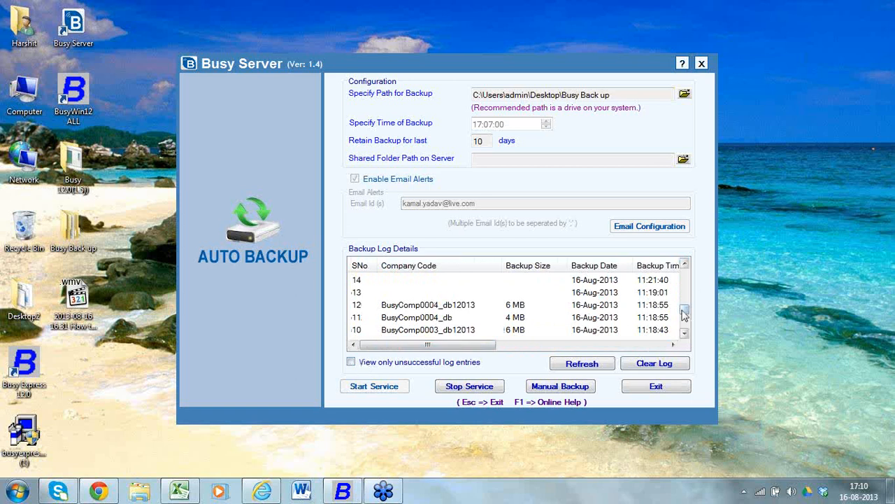
{"action": "left_click_drag", "start_coordinate": [684, 313], "coordinate": [685, 327]}
{"action": "scroll", "coordinate": [684, 327], "scroll_direction": "up", "scroll_amount": 7}
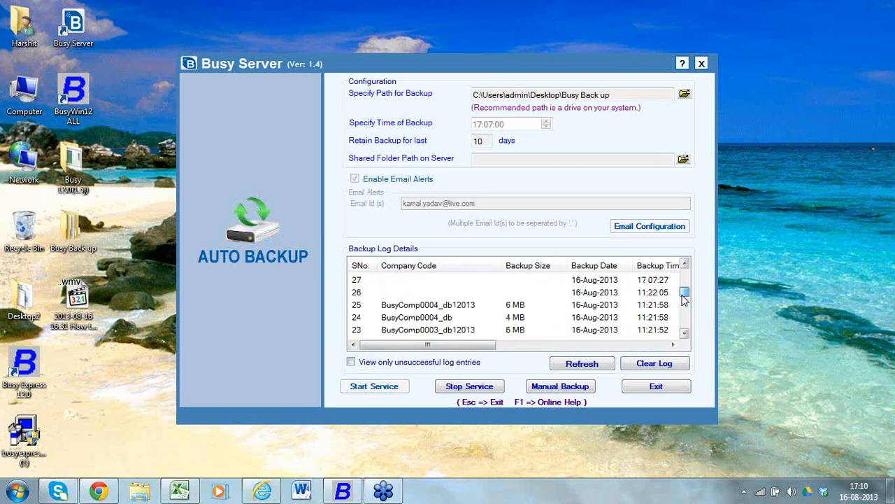
{"action": "scroll", "coordinate": [686, 328], "scroll_direction": "down", "scroll_amount": 6}
{"action": "scroll", "coordinate": [686, 330], "scroll_direction": "down", "scroll_amount": 1}
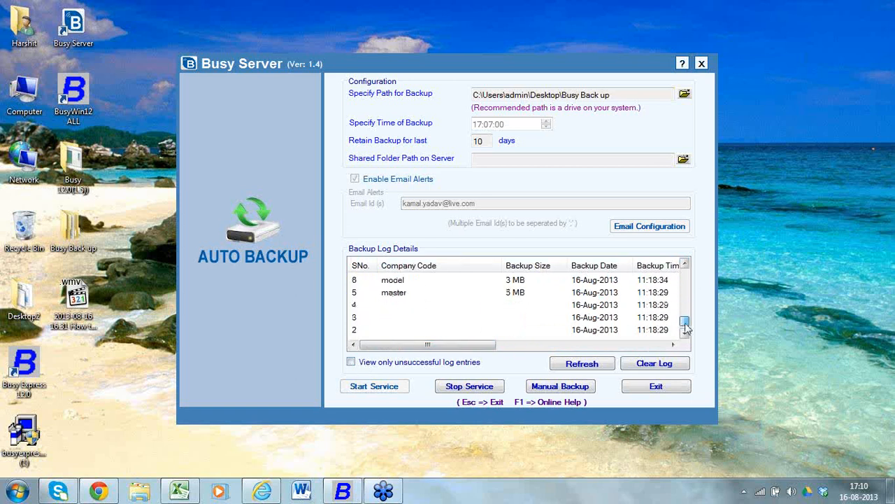
{"action": "left_click_drag", "start_coordinate": [488, 345], "coordinate": [523, 354]}
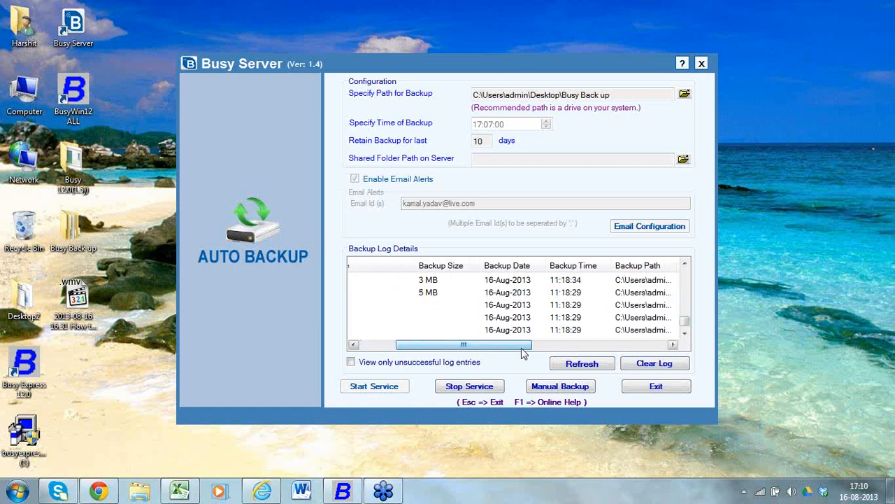
Step: Switch to the Outlook mailbox in Chrome and delete the "Reply for Request - dailysale" email
{"action": "left_click", "coordinate": [98, 490]}
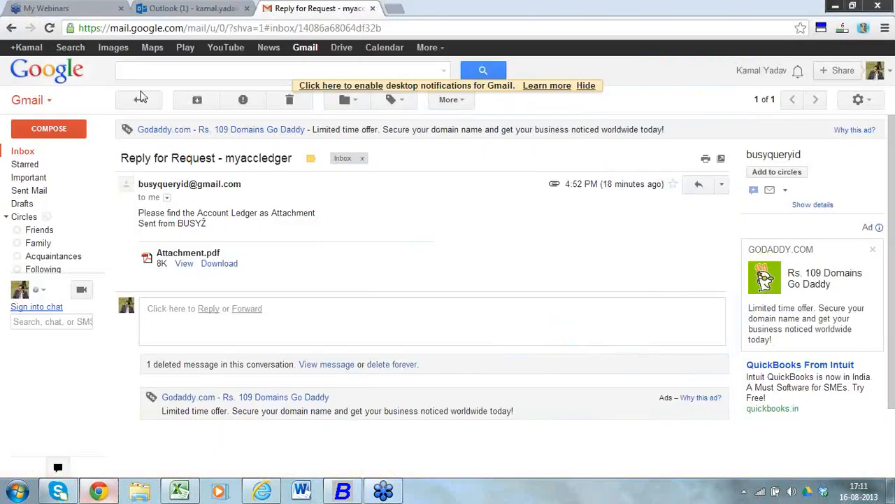
{"action": "left_click", "coordinate": [194, 7]}
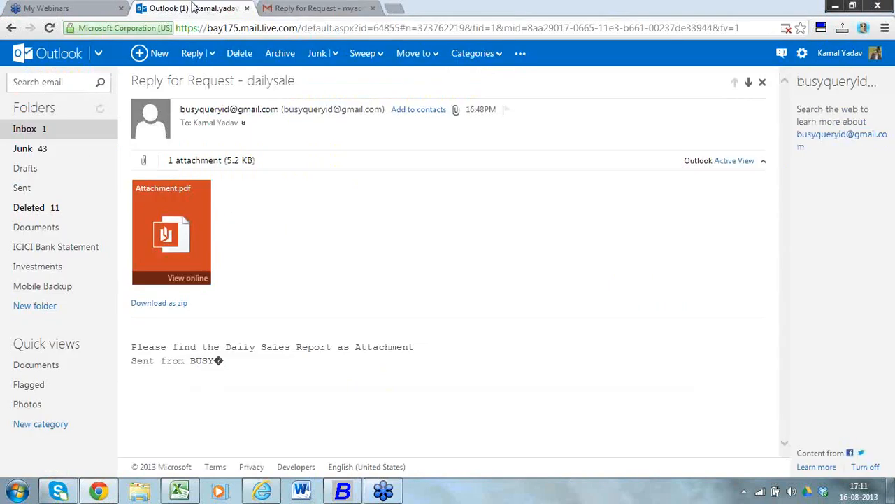
{"action": "left_click", "coordinate": [238, 57]}
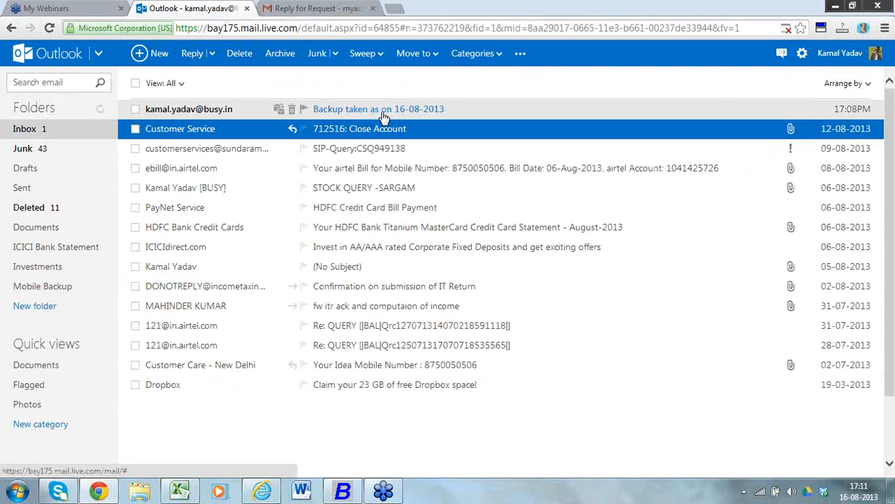
Step: Open the "Backup taken as on 16-08-2013" email, read its summary and database table, and minimize the browser
{"action": "left_click", "coordinate": [384, 110]}
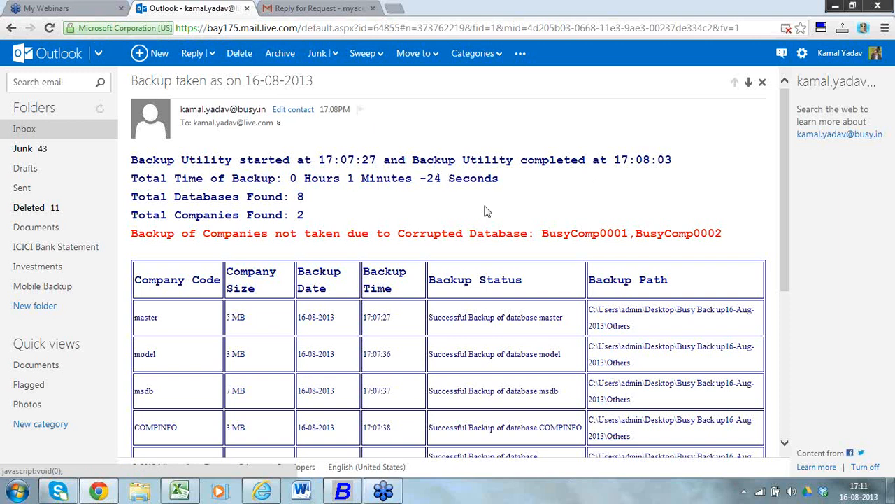
{"action": "left_click_drag", "start_coordinate": [783, 209], "coordinate": [798, 295]}
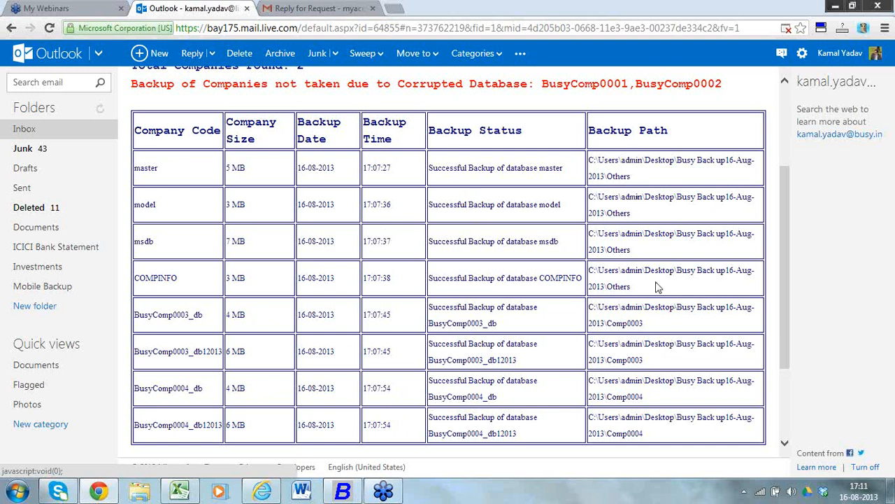
{"action": "left_click_drag", "start_coordinate": [782, 349], "coordinate": [775, 241]}
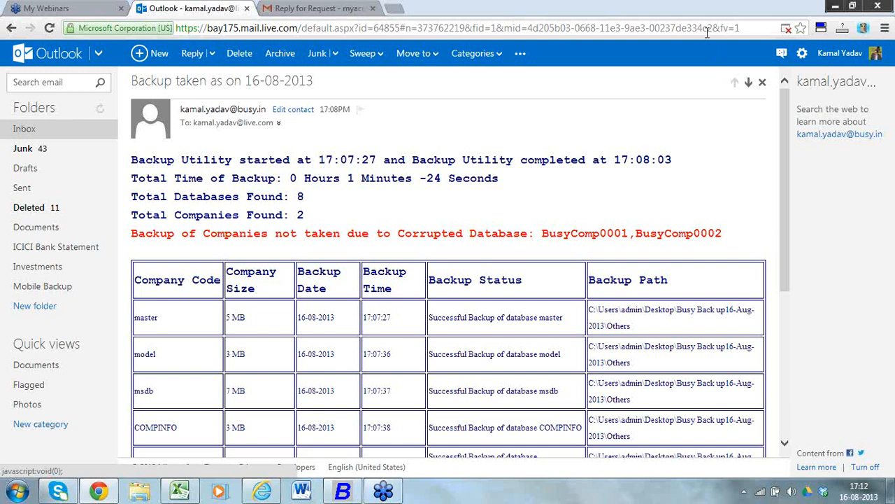
{"action": "left_click", "coordinate": [835, 7]}
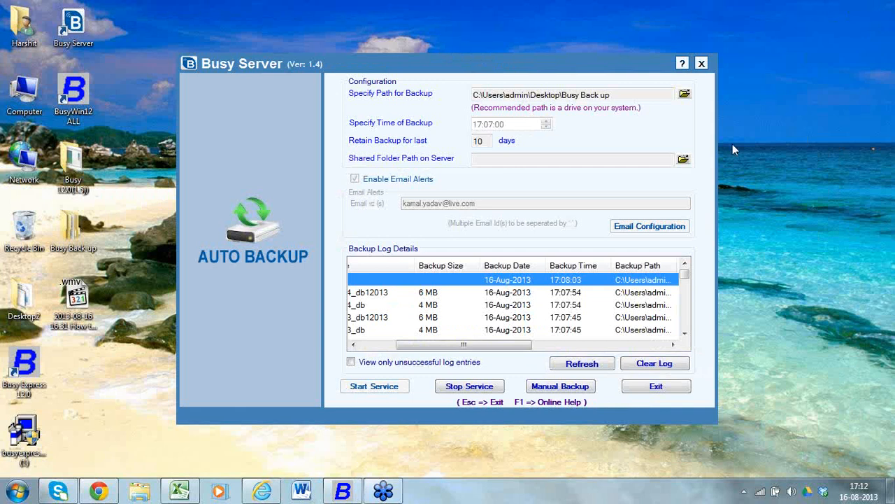
Step: Stop the Auto Backup service, exit to the main screen, and close Busy Server
{"action": "left_click", "coordinate": [492, 387]}
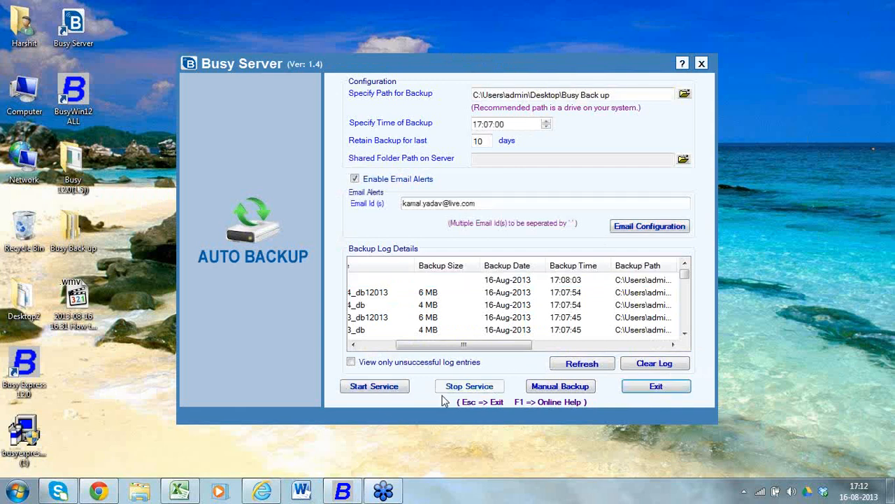
{"action": "left_click", "coordinate": [635, 394]}
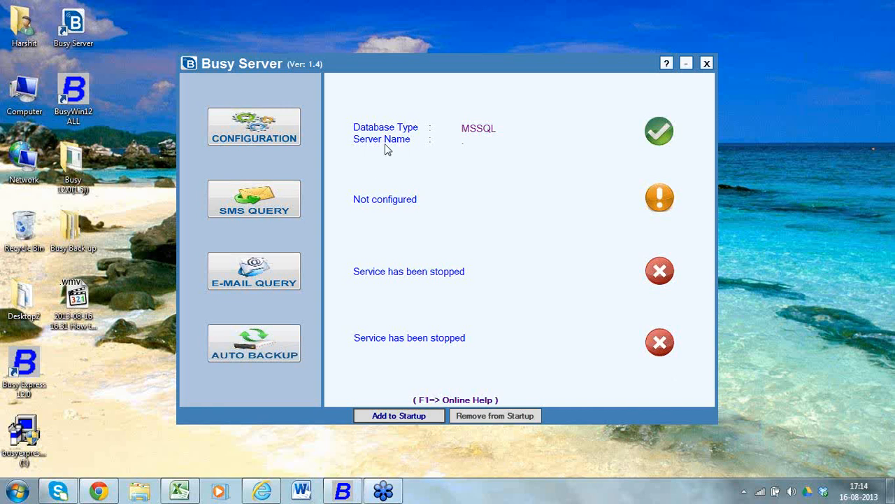
{"action": "left_click", "coordinate": [707, 64]}
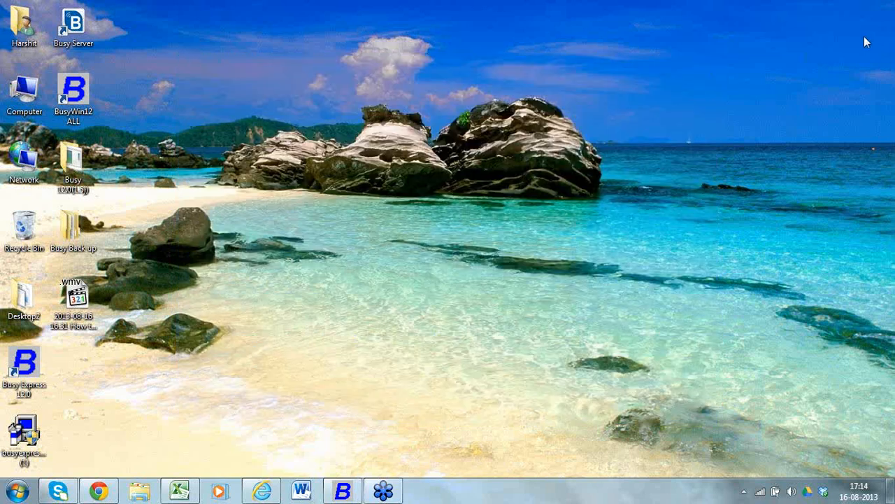